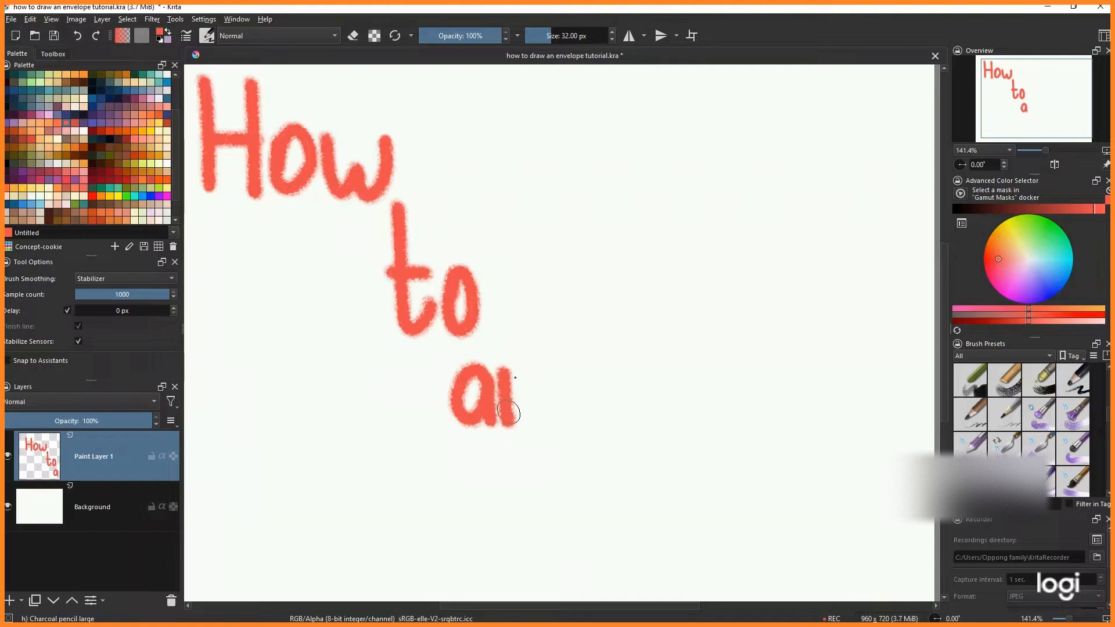
- Hand-letter the words 'an envelope' in red beneath 'How to' to finish the title
{"action": "mouse_move", "coordinate": [531, 487]}
{"action": "left_mouse_down"}
{"action": "mouse_move", "coordinate": [545, 465]}
{"action": "mouse_move", "coordinate": [525, 474]}
{"action": "mouse_move", "coordinate": [530, 514]}
{"action": "mouse_move", "coordinate": [566, 505]}
{"action": "left_mouse_up"}
{"action": "mouse_move", "coordinate": [575, 465]}
{"action": "left_mouse_down"}
{"action": "mouse_move", "coordinate": [580, 509]}
{"action": "mouse_move", "coordinate": [590, 463]}
{"action": "mouse_move", "coordinate": [612, 488]}
{"action": "mouse_move", "coordinate": [616, 526]}
{"action": "left_mouse_up"}
{"action": "mouse_move", "coordinate": [626, 472]}
{"action": "left_mouse_down"}
{"action": "mouse_move", "coordinate": [647, 512]}
{"action": "mouse_move", "coordinate": [656, 466]}
{"action": "mouse_move", "coordinate": [678, 487]}
{"action": "mouse_move", "coordinate": [698, 474]}
{"action": "mouse_move", "coordinate": [682, 467]}
{"action": "mouse_move", "coordinate": [669, 501]}
{"action": "mouse_move", "coordinate": [704, 510]}
{"action": "left_mouse_up"}
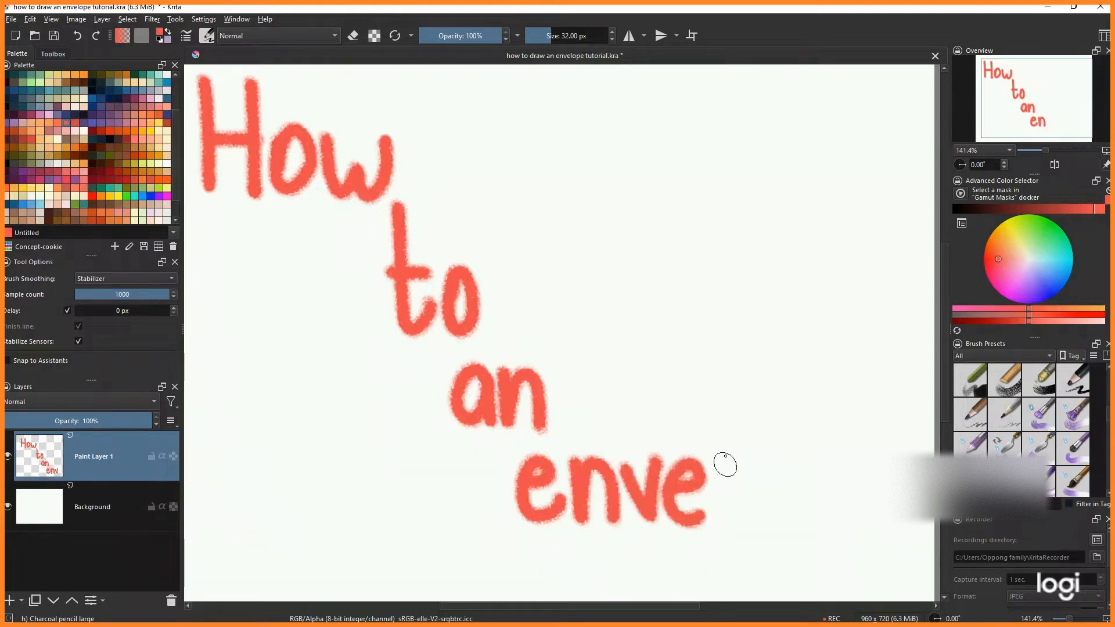
{"action": "left_click_drag", "start_coordinate": [716, 414], "coordinate": [718, 526]}
{"action": "mouse_move", "coordinate": [749, 465]}
{"action": "left_mouse_down"}
{"action": "mouse_move", "coordinate": [749, 514]}
{"action": "mouse_move", "coordinate": [777, 494]}
{"action": "mouse_move", "coordinate": [761, 463]}
{"action": "mouse_move", "coordinate": [794, 455]}
{"action": "mouse_move", "coordinate": [799, 567]}
{"action": "left_mouse_up"}
{"action": "mouse_move", "coordinate": [802, 459]}
{"action": "left_mouse_down"}
{"action": "mouse_move", "coordinate": [833, 505]}
{"action": "mouse_move", "coordinate": [876, 490]}
{"action": "mouse_move", "coordinate": [879, 473]}
{"action": "mouse_move", "coordinate": [858, 477]}
{"action": "mouse_move", "coordinate": [859, 510]}
{"action": "left_mouse_up"}
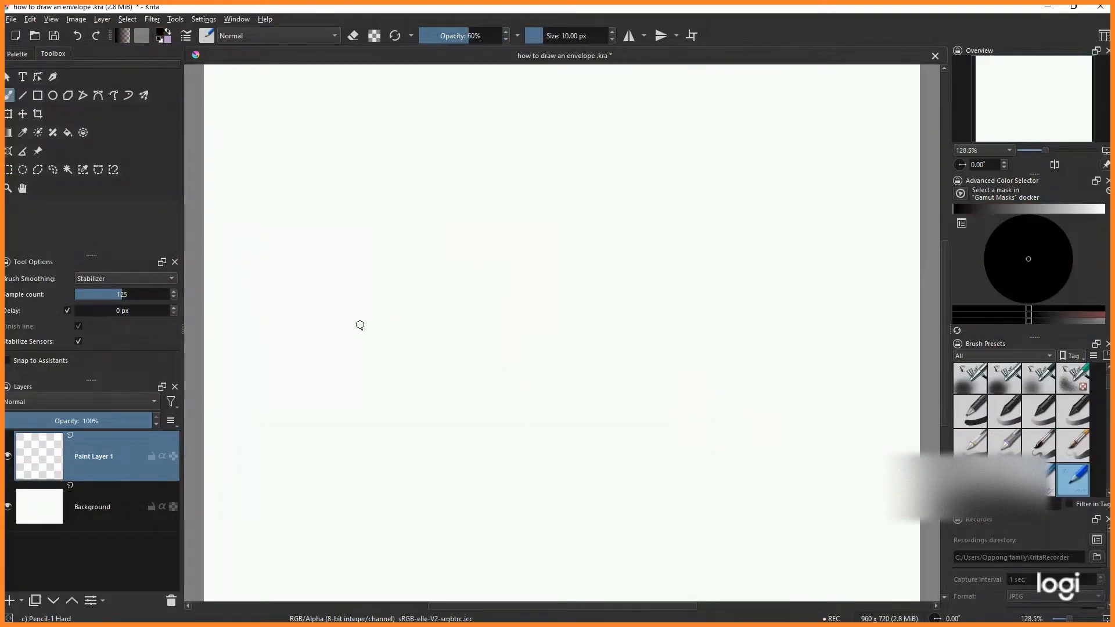
- Sketch the envelope's body and its pointed top flap with the pencil brush
{"action": "mouse_move", "coordinate": [360, 325]}
{"action": "left_mouse_down"}
{"action": "mouse_move", "coordinate": [372, 421]}
{"action": "mouse_move", "coordinate": [366, 502]}
{"action": "mouse_move", "coordinate": [376, 506]}
{"action": "mouse_move", "coordinate": [782, 512]}
{"action": "mouse_move", "coordinate": [772, 433]}
{"action": "mouse_move", "coordinate": [782, 483]}
{"action": "left_mouse_up"}
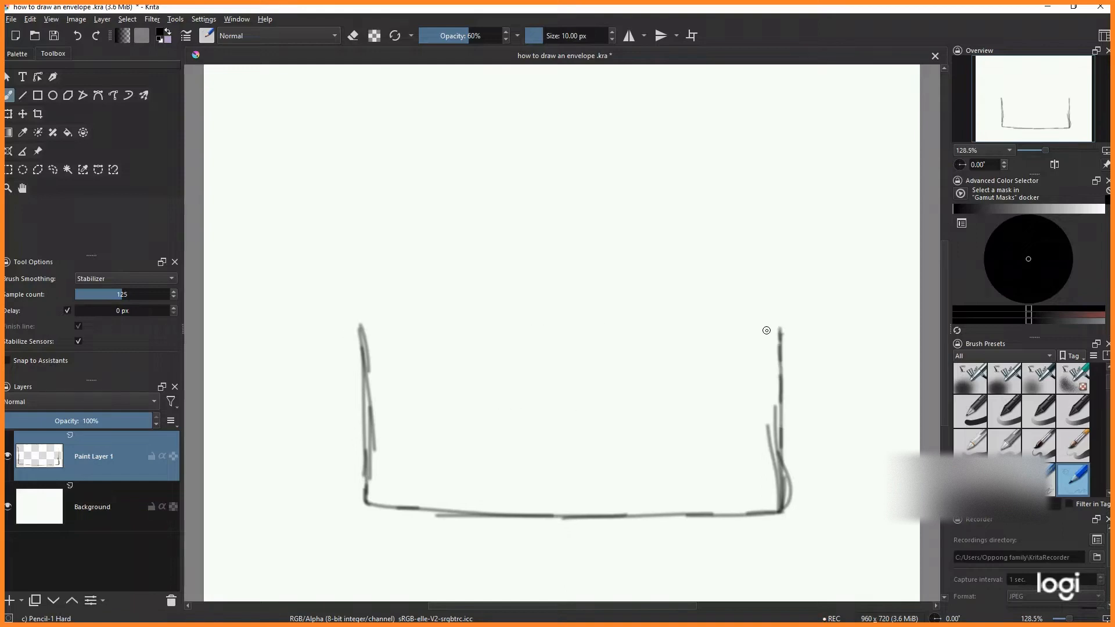
{"action": "mouse_move", "coordinate": [360, 323]}
{"action": "left_mouse_down"}
{"action": "mouse_move", "coordinate": [429, 239]}
{"action": "mouse_move", "coordinate": [526, 191]}
{"action": "left_mouse_up"}
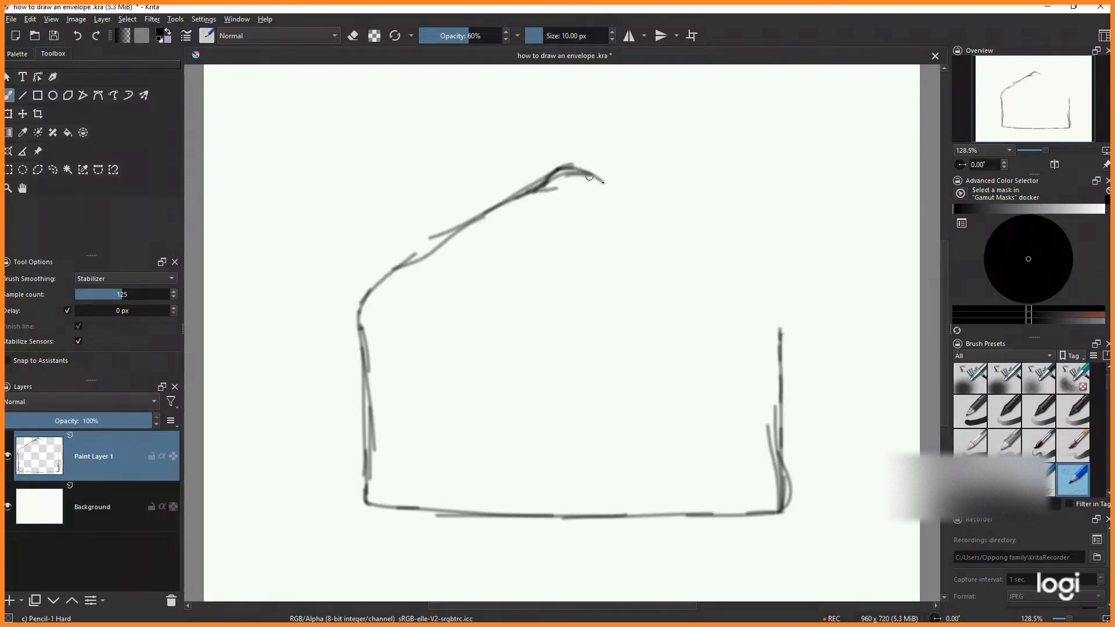
{"action": "mouse_move", "coordinate": [589, 177]}
{"action": "left_mouse_down"}
{"action": "mouse_move", "coordinate": [766, 305]}
{"action": "mouse_move", "coordinate": [783, 361]}
{"action": "left_mouse_up"}
- On a new layer, sketch the two crossing diagonals of the envelope front and the letter sticking out
{"action": "key", "text": "Insert"}
{"action": "mouse_move", "coordinate": [359, 314]}
{"action": "left_mouse_down"}
{"action": "mouse_move", "coordinate": [683, 426]}
{"action": "mouse_move", "coordinate": [761, 493]}
{"action": "left_mouse_up"}
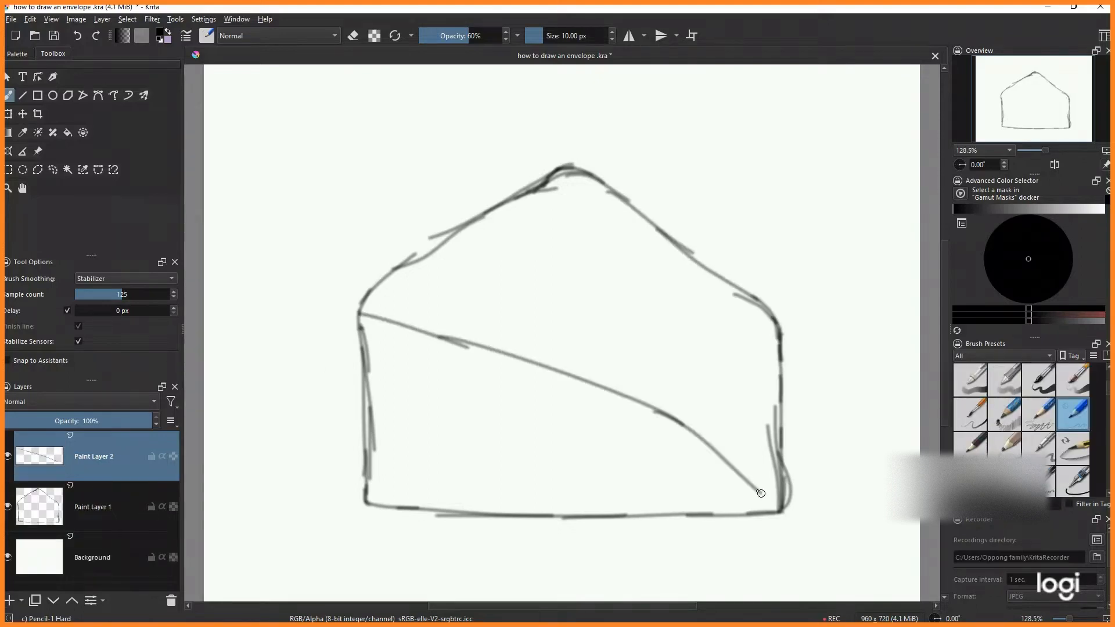
{"action": "mouse_move", "coordinate": [777, 318]}
{"action": "left_mouse_down"}
{"action": "mouse_move", "coordinate": [713, 334]}
{"action": "mouse_move", "coordinate": [353, 503]}
{"action": "left_mouse_up"}
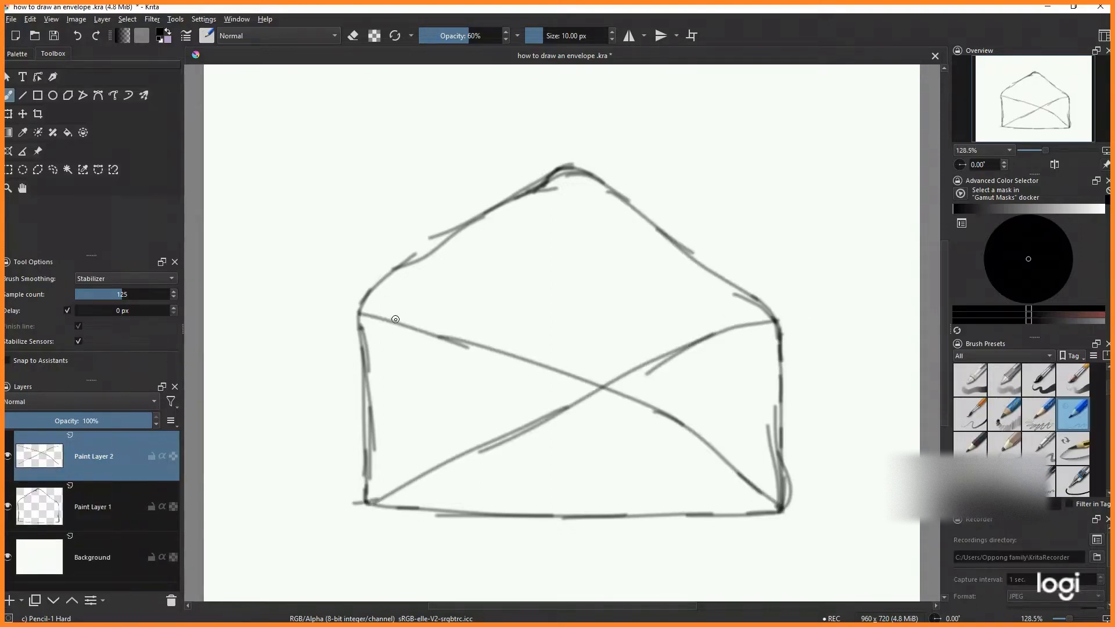
{"action": "mouse_move", "coordinate": [436, 333]}
{"action": "left_mouse_down"}
{"action": "mouse_move", "coordinate": [580, 253]}
{"action": "mouse_move", "coordinate": [669, 253]}
{"action": "mouse_move", "coordinate": [690, 352]}
{"action": "left_mouse_up"}
{"action": "left_click_drag", "start_coordinate": [446, 254], "coordinate": [437, 337]}
- Merge the two sketch layers into one and lower its opacity
{"action": "right_click", "coordinate": [123, 503]}
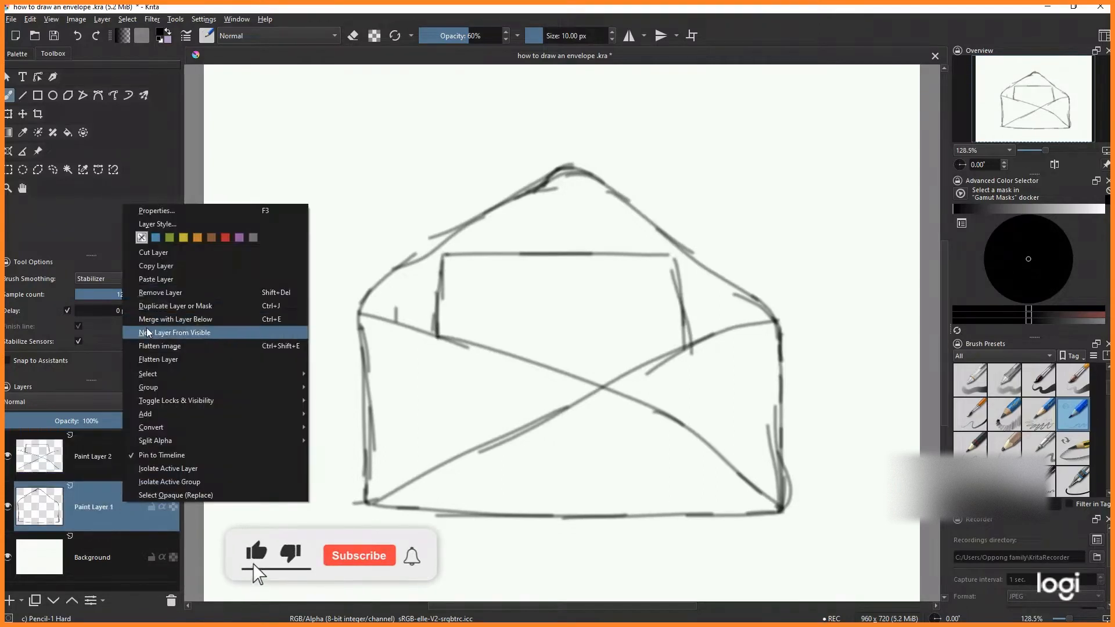
{"action": "left_click", "coordinate": [63, 477]}
{"action": "right_click", "coordinate": [100, 465]}
{"action": "left_click", "coordinate": [152, 279]}
{"action": "left_click_drag", "start_coordinate": [148, 421], "coordinate": [87, 421]}
- On a new layer, ink the envelope's sides and bottom with the Ink-2 Fineliner brush at 1000 stabilizer samples
{"action": "left_click", "coordinate": [9, 601]}
{"action": "left_click_drag", "start_coordinate": [123, 294], "coordinate": [174, 295]}
{"action": "left_click", "coordinate": [1073, 482]}
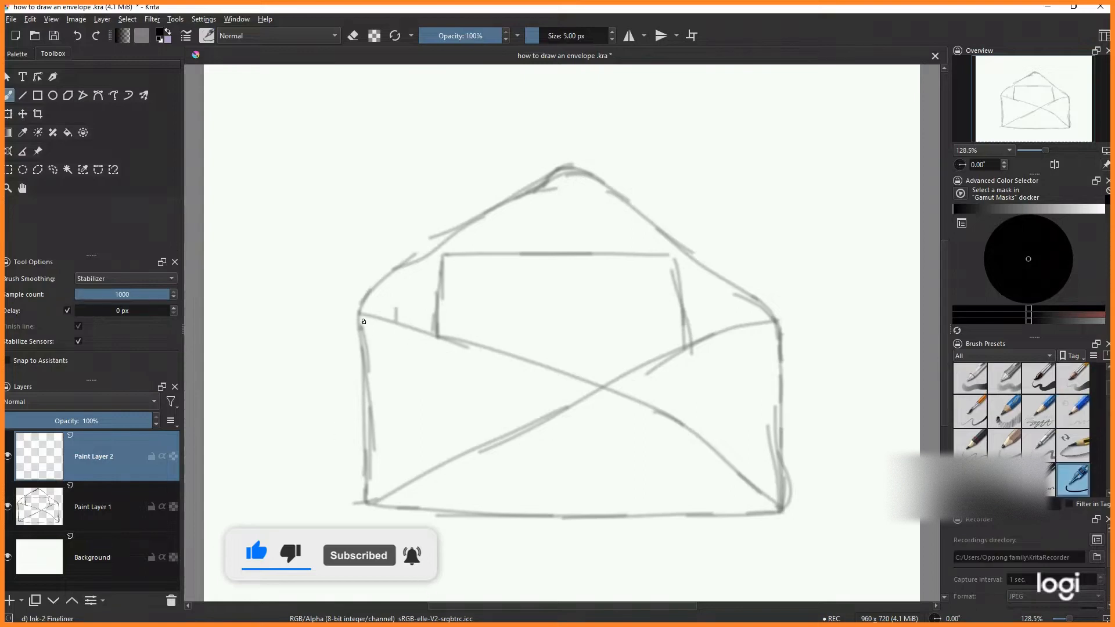
{"action": "mouse_move", "coordinate": [360, 314]}
{"action": "left_mouse_down"}
{"action": "mouse_move", "coordinate": [368, 504]}
{"action": "mouse_move", "coordinate": [764, 516]}
{"action": "left_mouse_up"}
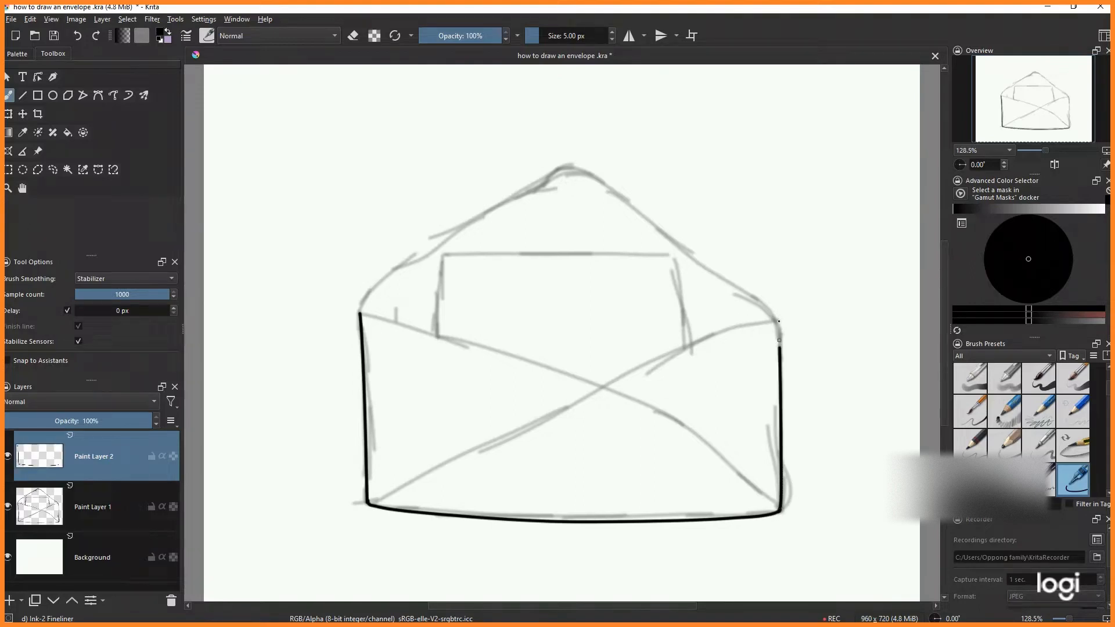
- On separate new layers, ink the pointed top flap and both crossing diagonals of the envelope front
{"action": "key", "text": "Insert"}
{"action": "mouse_move", "coordinate": [474, 218]}
{"action": "left_mouse_down"}
{"action": "mouse_move", "coordinate": [559, 171]}
{"action": "mouse_move", "coordinate": [585, 173]}
{"action": "mouse_move", "coordinate": [779, 318]}
{"action": "left_mouse_up"}
{"action": "key", "text": "Insert"}
{"action": "left_click_drag", "start_coordinate": [360, 308], "coordinate": [903, 580]}
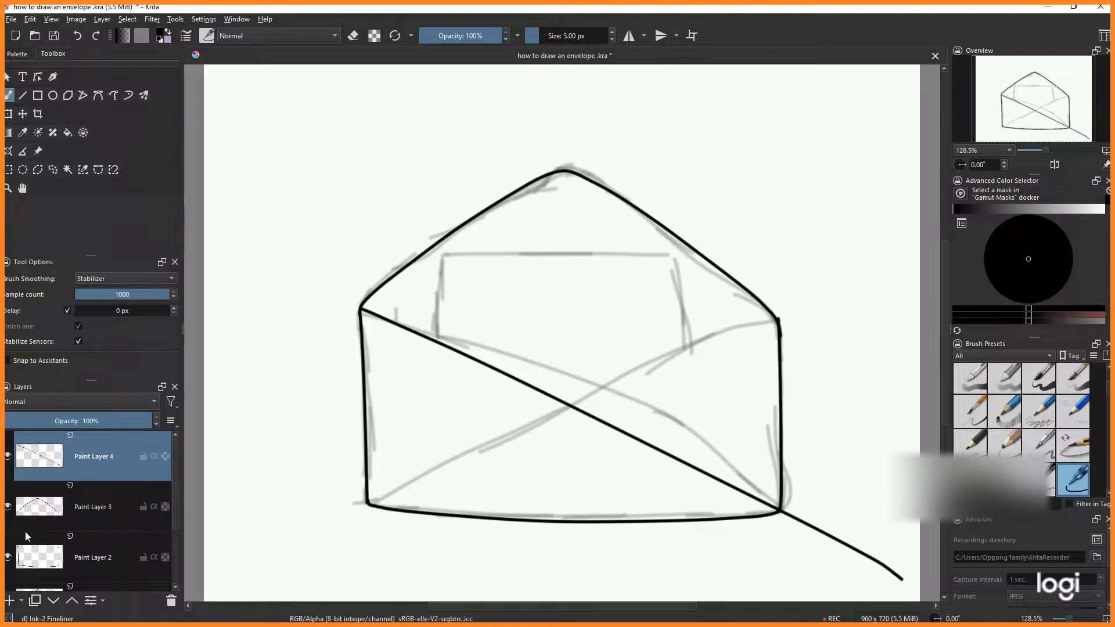
{"action": "key", "text": "Insert"}
{"action": "left_click_drag", "start_coordinate": [778, 321], "coordinate": [282, 541]}
- On a new layer, ink the outline of the letter above the front flap
{"action": "key", "text": "Insert"}
{"action": "left_click_drag", "start_coordinate": [436, 262], "coordinate": [674, 262]}
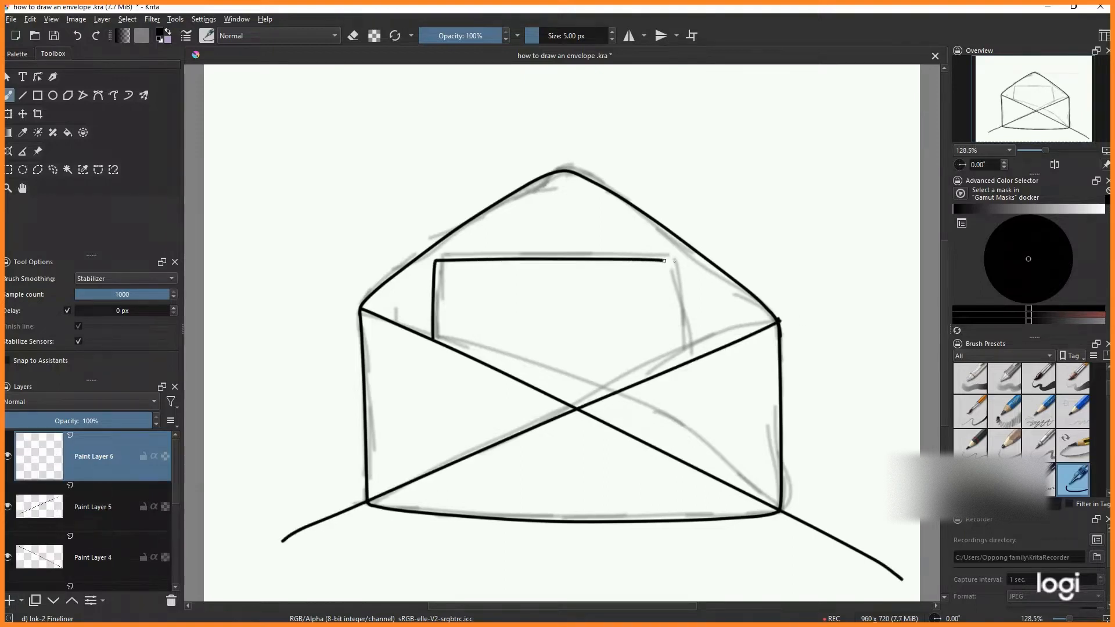
- Switch to the Eraser Circle brush and erase the letter's line where it dips below the front flap
{"action": "scroll", "coordinate": [978, 381], "scroll_direction": "up", "scroll_amount": 5}
{"action": "left_click", "coordinate": [978, 381]}
{"action": "left_click", "coordinate": [690, 384]}
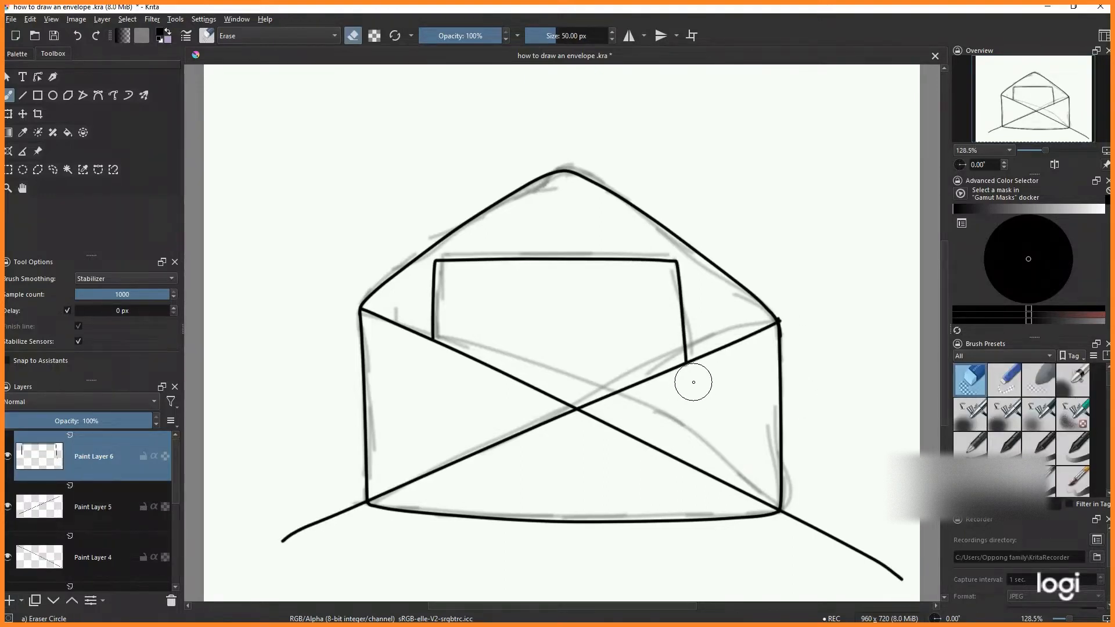
{"action": "scroll", "coordinate": [694, 386], "scroll_direction": "up", "scroll_amount": 4}
{"action": "key", "text": "1"}
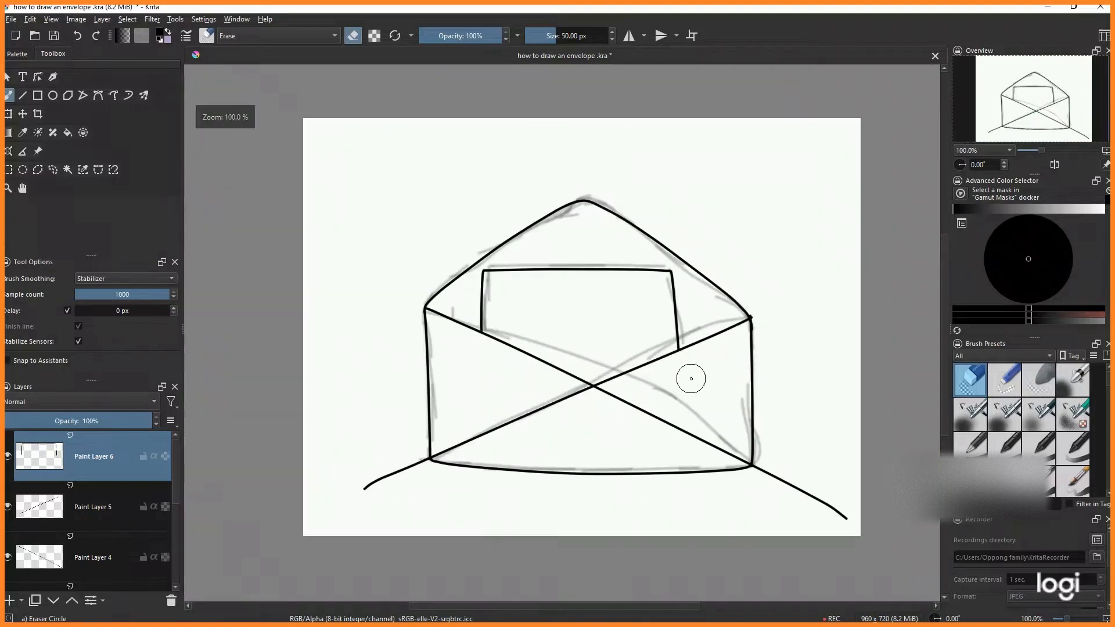
- Erase the diagonals' overhanging ends beyond the envelope's bottom corners
{"action": "left_click", "coordinate": [101, 509]}
{"action": "scroll", "coordinate": [435, 448], "scroll_direction": "up", "scroll_amount": 3}
{"action": "key", "text": "1"}
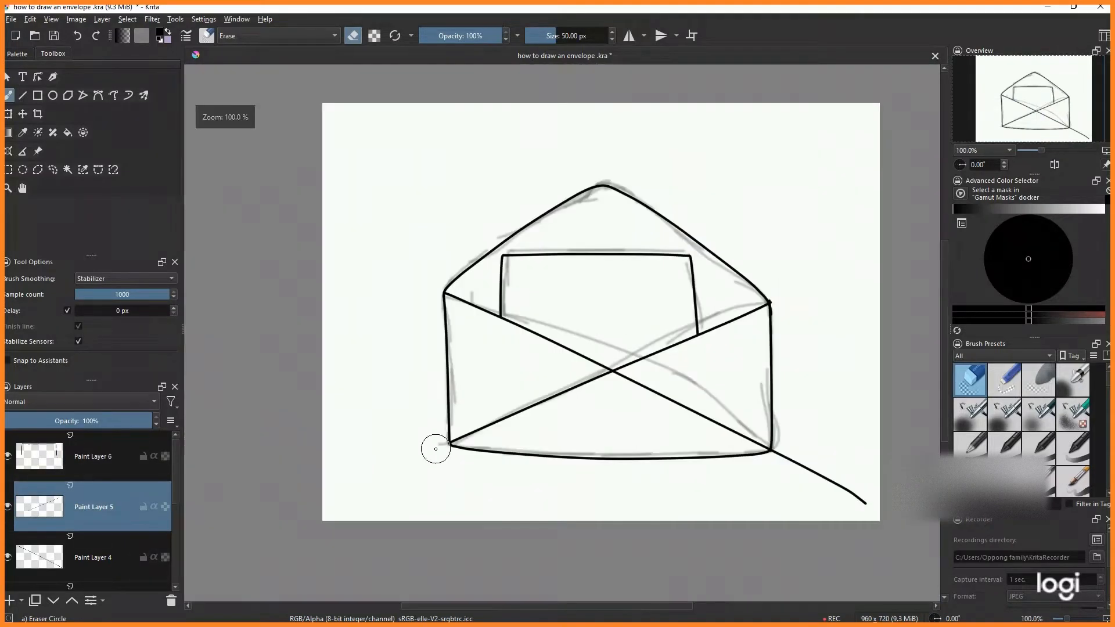
{"action": "key", "text": "Page_Down"}
{"action": "left_click_drag", "start_coordinate": [782, 458], "coordinate": [865, 504]}
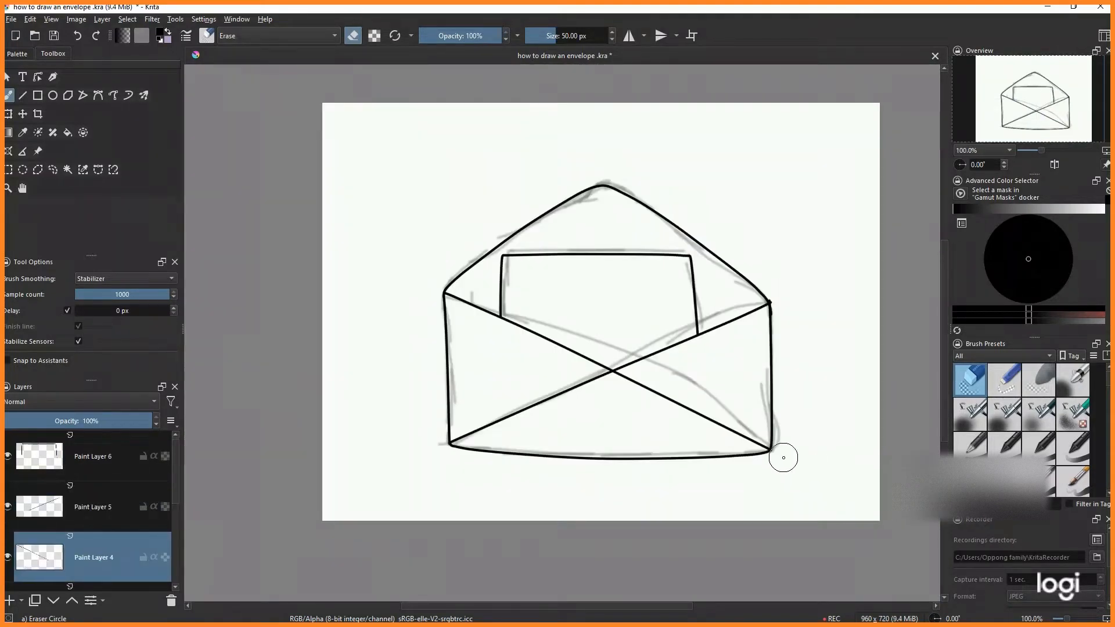
- Zoom in to examine the inked lines around the flap's right corner
{"action": "scroll", "coordinate": [96, 522], "scroll_direction": "down", "scroll_amount": 5}
{"action": "scroll", "coordinate": [102, 521], "scroll_direction": "up", "scroll_amount": 5}
{"action": "scroll", "coordinate": [106, 516], "scroll_direction": "down", "scroll_amount": 5}
{"action": "left_click", "coordinate": [107, 468]}
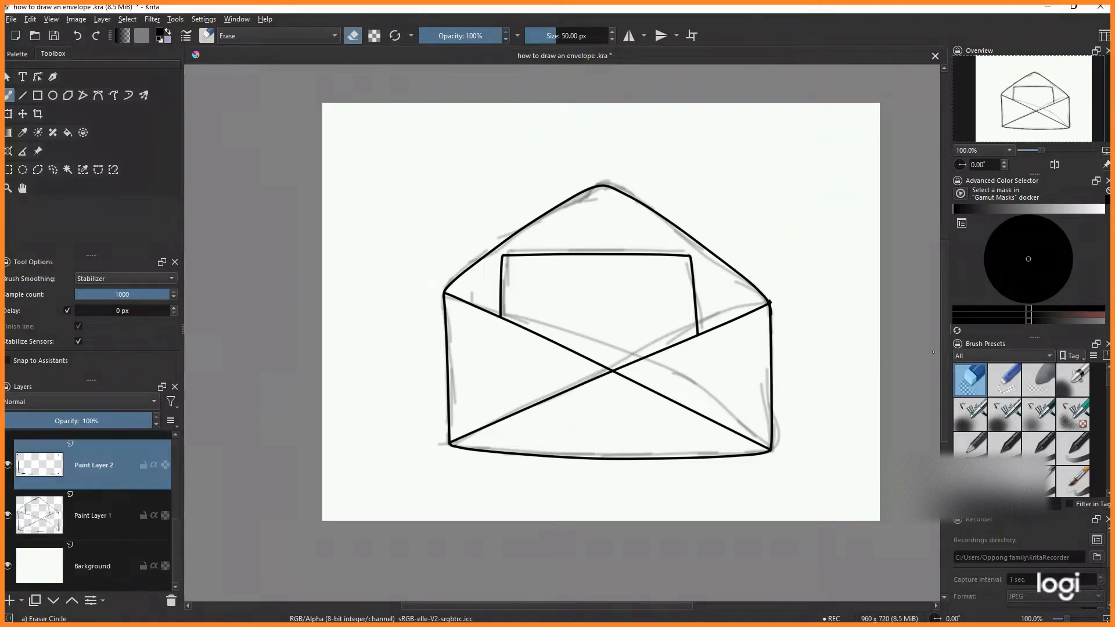
{"action": "scroll", "coordinate": [806, 282], "scroll_direction": "up", "scroll_amount": 2}
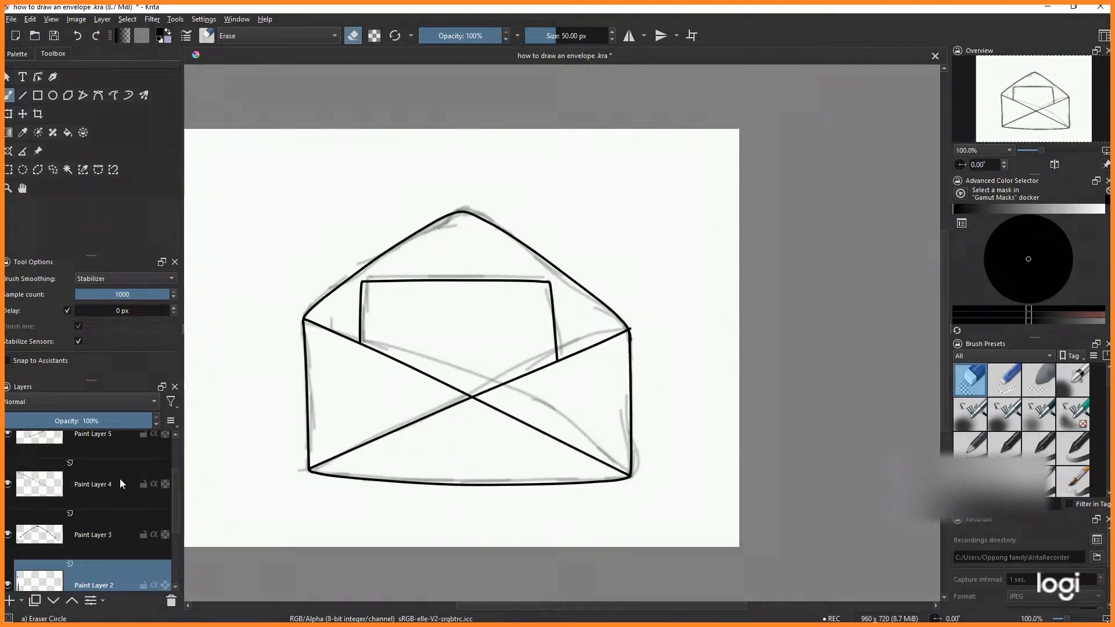
{"action": "scroll", "coordinate": [639, 323], "scroll_direction": "up", "scroll_amount": 2}
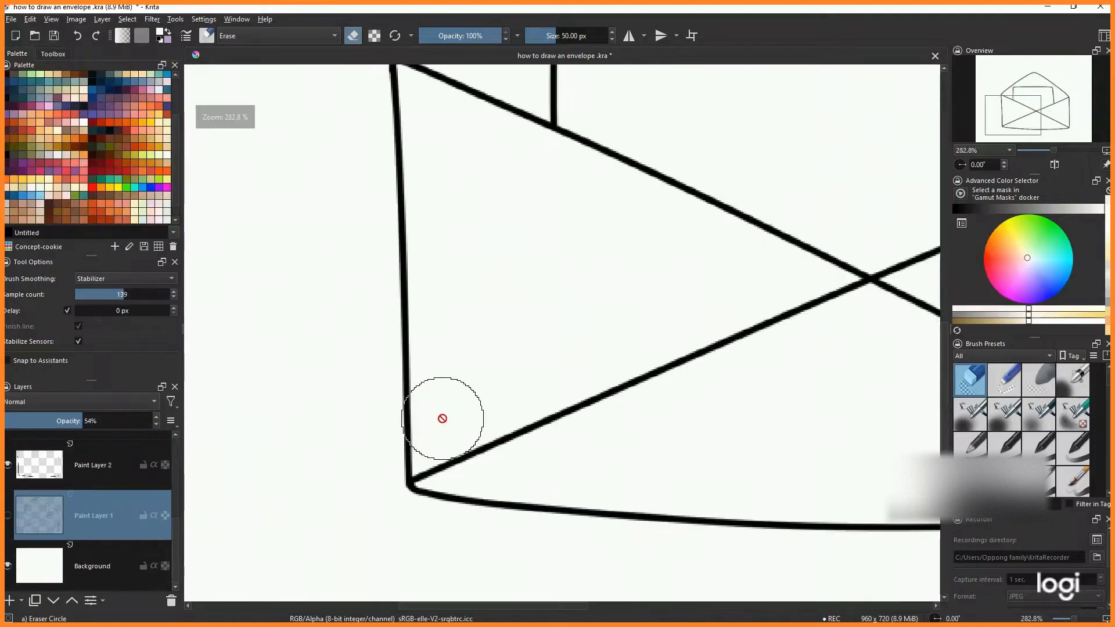
{"action": "key", "text": "2"}
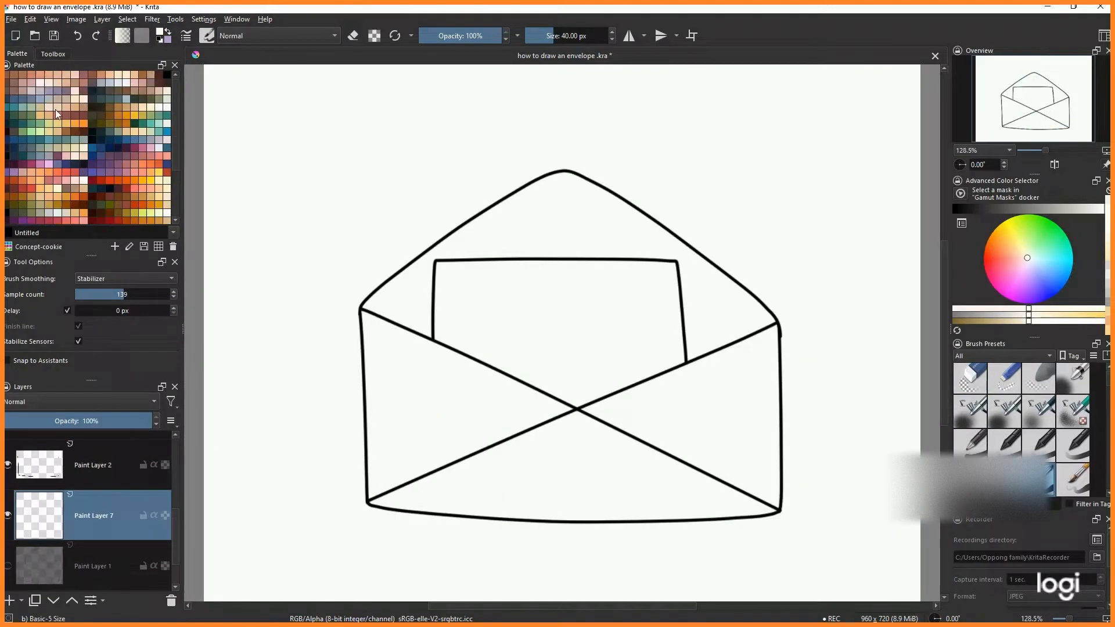
- Pick a warm yellow and paint the envelope's body on a new layer beneath the ink
{"action": "left_click", "coordinate": [1002, 211]}
{"action": "left_click_drag", "start_coordinate": [1003, 212], "coordinate": [1104, 207]}
{"action": "left_click", "coordinate": [1065, 320]}
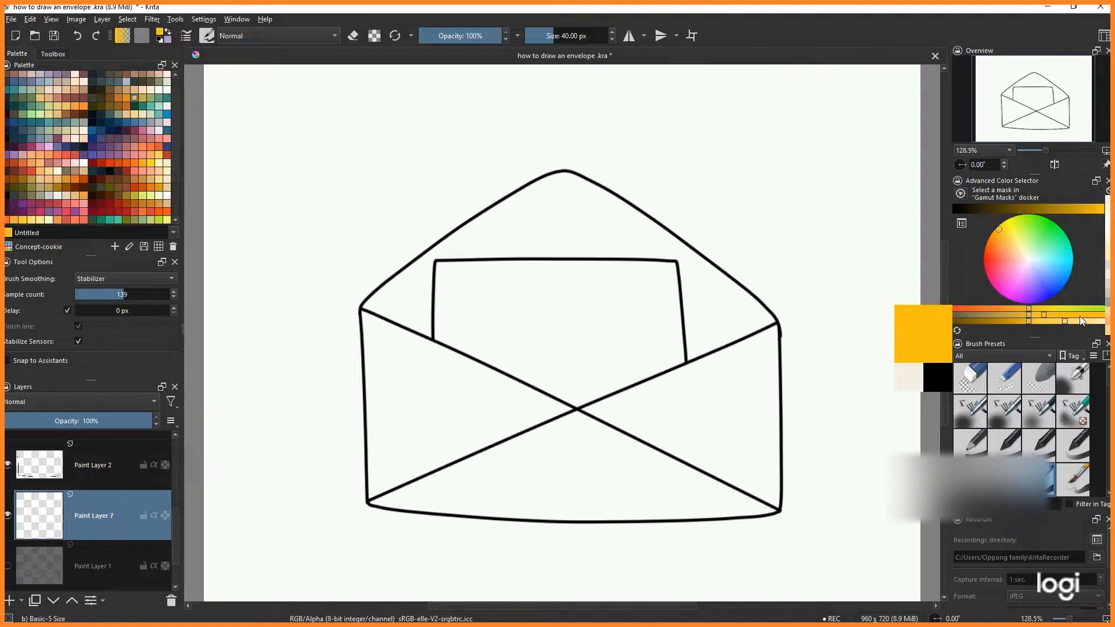
{"action": "left_click", "coordinate": [1062, 322]}
{"action": "mouse_move", "coordinate": [368, 312]}
{"action": "left_mouse_down"}
{"action": "mouse_move", "coordinate": [455, 368]}
{"action": "mouse_move", "coordinate": [638, 432]}
{"action": "mouse_move", "coordinate": [373, 438]}
{"action": "mouse_move", "coordinate": [511, 428]}
{"action": "mouse_move", "coordinate": [455, 389]}
{"action": "mouse_move", "coordinate": [397, 487]}
{"action": "mouse_move", "coordinate": [655, 465]}
{"action": "mouse_move", "coordinate": [383, 504]}
{"action": "mouse_move", "coordinate": [772, 493]}
{"action": "mouse_move", "coordinate": [606, 408]}
{"action": "mouse_move", "coordinate": [791, 413]}
{"action": "mouse_move", "coordinate": [795, 458]}
{"action": "mouse_move", "coordinate": [373, 303]}
{"action": "mouse_move", "coordinate": [557, 174]}
{"action": "mouse_move", "coordinate": [691, 349]}
{"action": "mouse_move", "coordinate": [664, 248]}
{"action": "mouse_move", "coordinate": [590, 214]}
{"action": "mouse_move", "coordinate": [633, 200]}
{"action": "left_mouse_up"}
- On a new layer, pick a light beige and paint the visible part of the letter
{"action": "key", "text": "Insert"}
{"action": "left_click", "coordinate": [448, 271], "text": "ctrl"}
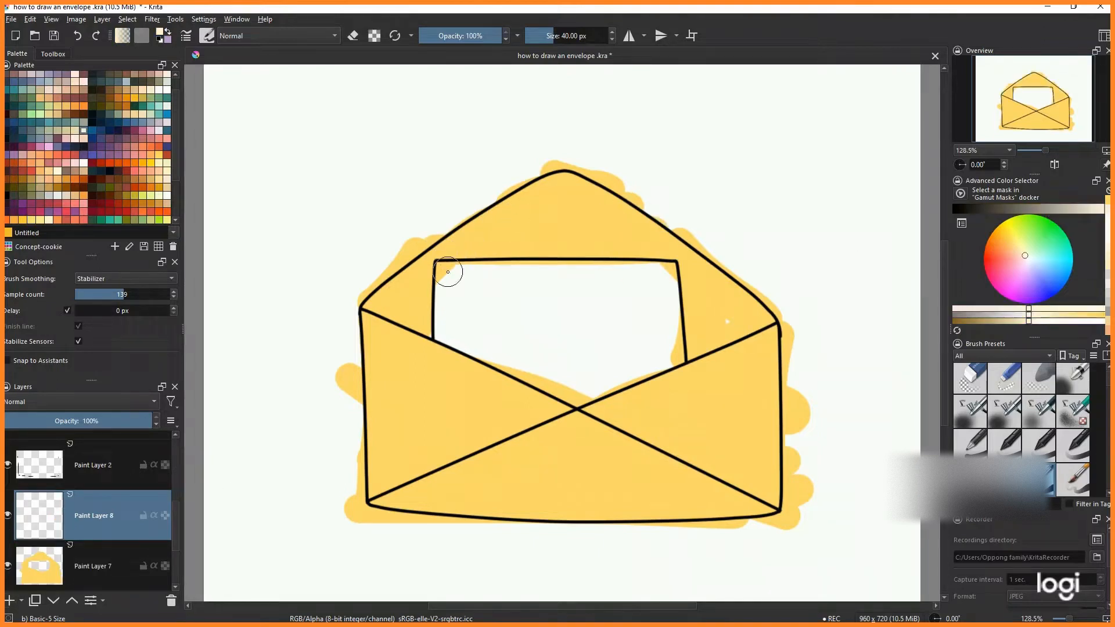
{"action": "mouse_move", "coordinate": [1089, 211]}
{"action": "left_mouse_down"}
{"action": "mouse_move", "coordinate": [1017, 218]}
{"action": "mouse_move", "coordinate": [1084, 213]}
{"action": "left_mouse_up"}
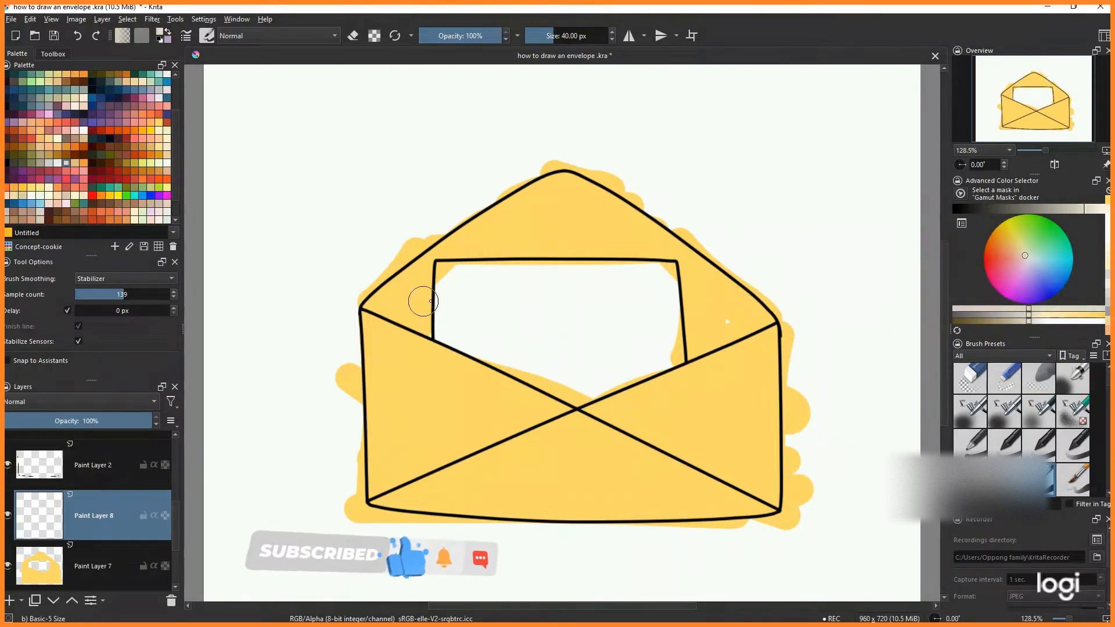
{"action": "mouse_move", "coordinate": [450, 266]}
{"action": "left_mouse_down"}
{"action": "mouse_move", "coordinate": [448, 332]}
{"action": "mouse_move", "coordinate": [600, 390]}
{"action": "mouse_move", "coordinate": [668, 361]}
{"action": "mouse_move", "coordinate": [672, 269]}
{"action": "mouse_move", "coordinate": [494, 271]}
{"action": "mouse_move", "coordinate": [475, 337]}
{"action": "mouse_move", "coordinate": [594, 363]}
{"action": "mouse_move", "coordinate": [647, 331]}
{"action": "mouse_move", "coordinate": [652, 356]}
{"action": "mouse_move", "coordinate": [608, 320]}
{"action": "mouse_move", "coordinate": [639, 307]}
{"action": "left_mouse_up"}
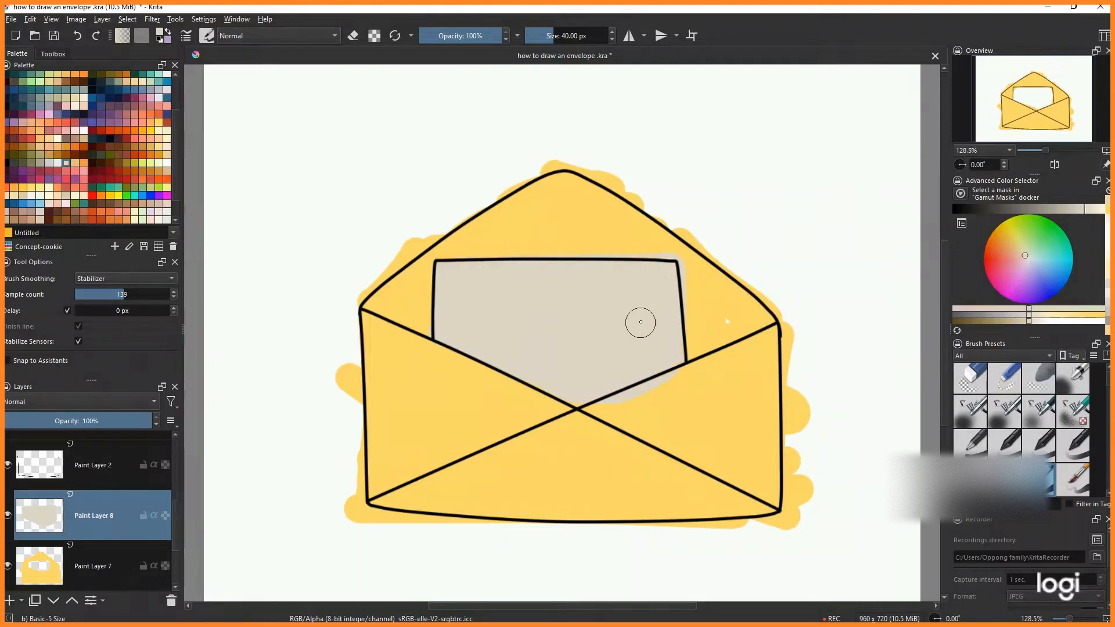
- Dab beige and yellow colour swatches in the canvas's upper-left corner
{"action": "left_click", "coordinate": [304, 109]}
{"action": "left_click", "coordinate": [1108, 200]}
{"action": "left_click", "coordinate": [349, 109]}
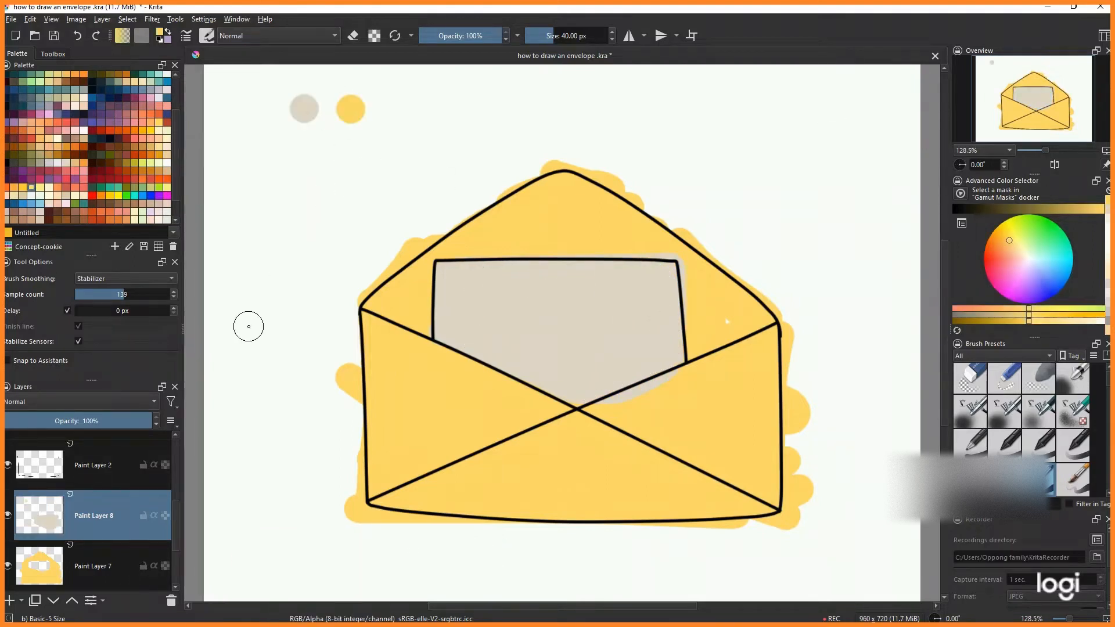
- On a new layer, hand-letter 'Dear Jesus' on the letter with the Ink-2 Fineliner brush
{"action": "left_click", "coordinate": [93, 567]}
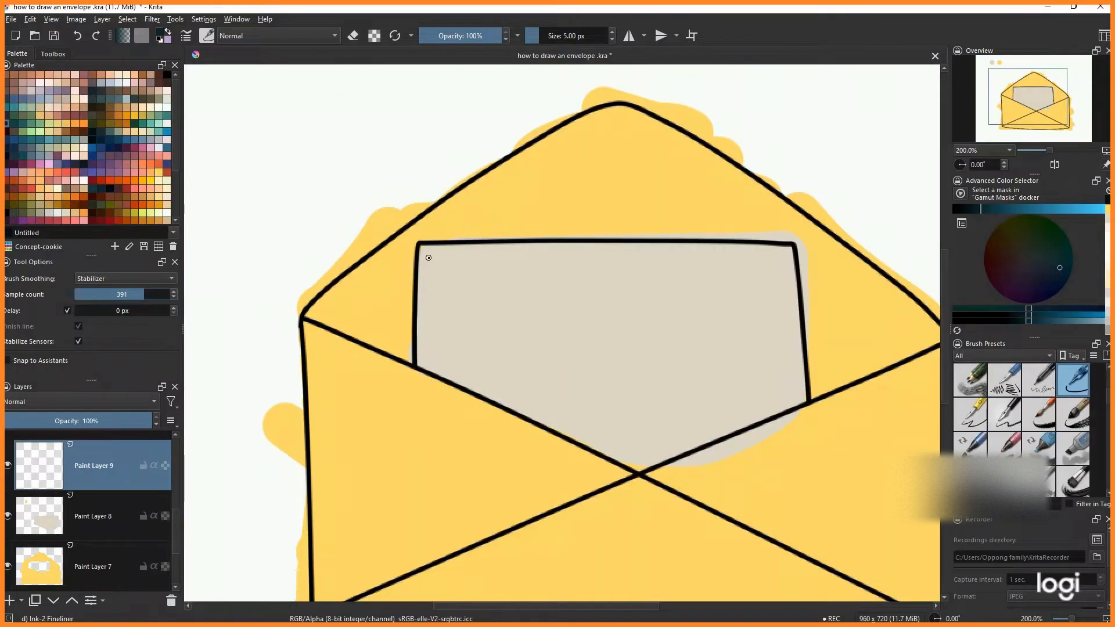
{"action": "mouse_move", "coordinate": [428, 255]}
{"action": "left_mouse_down"}
{"action": "mouse_move", "coordinate": [451, 266]}
{"action": "mouse_move", "coordinate": [429, 311]}
{"action": "left_mouse_up"}
{"action": "left_click_drag", "start_coordinate": [427, 268], "coordinate": [451, 266]}
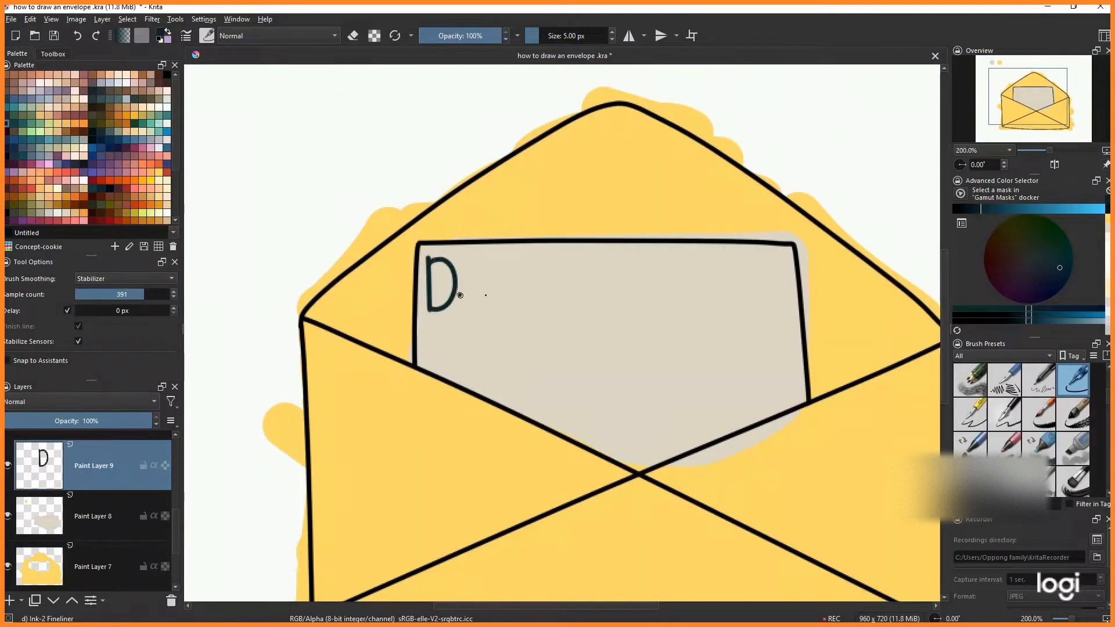
{"action": "mouse_move", "coordinate": [521, 311]}
{"action": "left_mouse_down"}
{"action": "mouse_move", "coordinate": [525, 288]}
{"action": "mouse_move", "coordinate": [626, 260]}
{"action": "left_mouse_up"}
{"action": "mouse_move", "coordinate": [598, 261]}
{"action": "left_mouse_down"}
{"action": "mouse_move", "coordinate": [600, 302]}
{"action": "mouse_move", "coordinate": [634, 289]}
{"action": "mouse_move", "coordinate": [611, 295]}
{"action": "mouse_move", "coordinate": [702, 314]}
{"action": "left_mouse_up"}
{"action": "scroll", "coordinate": [702, 316], "scroll_direction": "down", "scroll_amount": 2}
{"action": "key", "text": "2"}
{"action": "scroll", "coordinate": [488, 321], "scroll_direction": "up", "scroll_amount": 2}
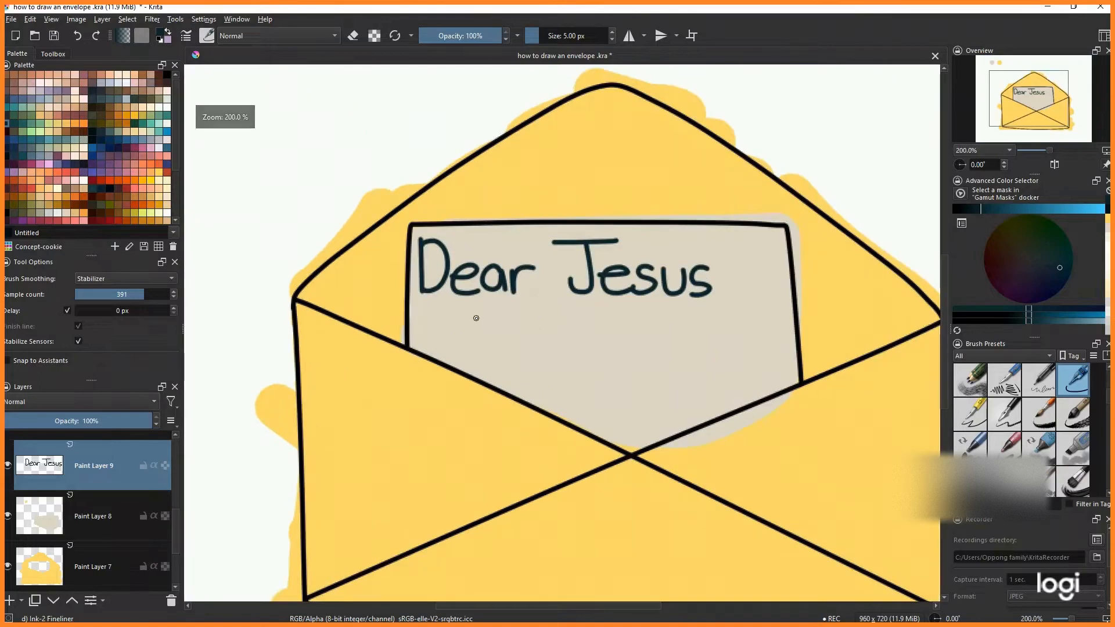
- Add a comma after the greeting and write 'I love you.' below it, with wavy lines underneath
{"action": "left_click_drag", "start_coordinate": [470, 312], "coordinate": [470, 332]}
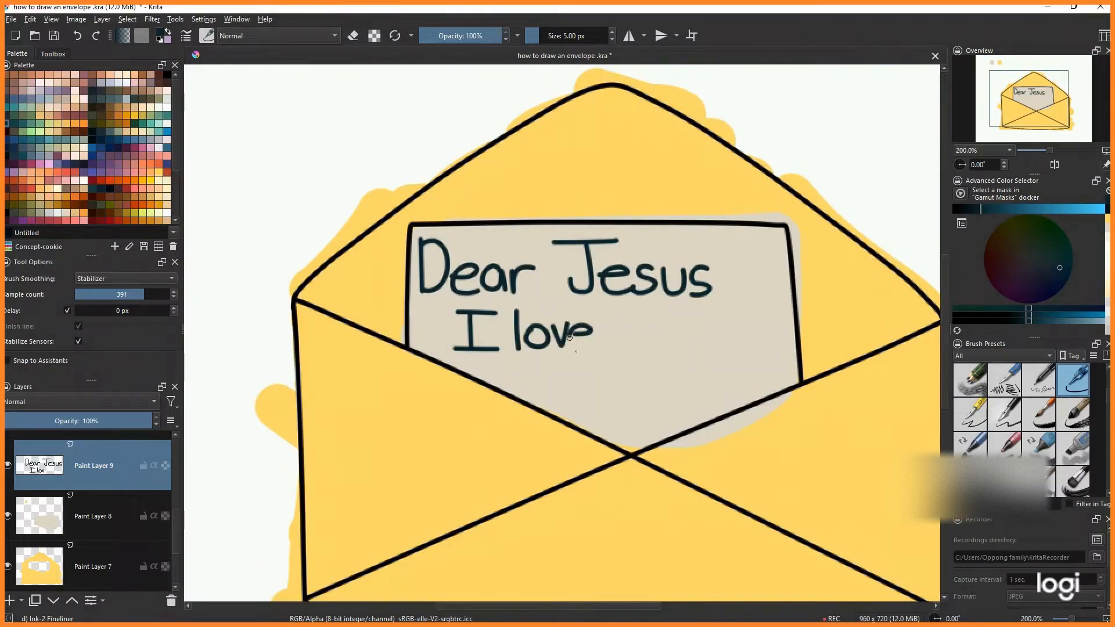
{"action": "left_click_drag", "start_coordinate": [653, 329], "coordinate": [651, 350]}
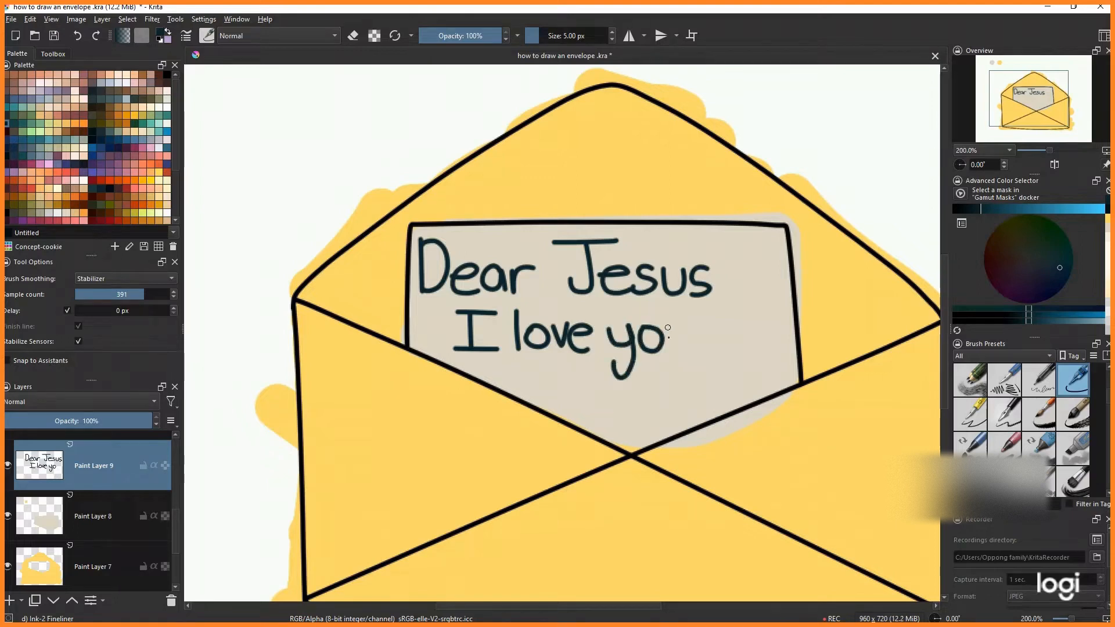
{"action": "left_click_drag", "start_coordinate": [719, 285], "coordinate": [716, 299]}
{"action": "scroll", "coordinate": [716, 299], "scroll_direction": "down", "scroll_amount": 2}
{"action": "key", "text": "2"}
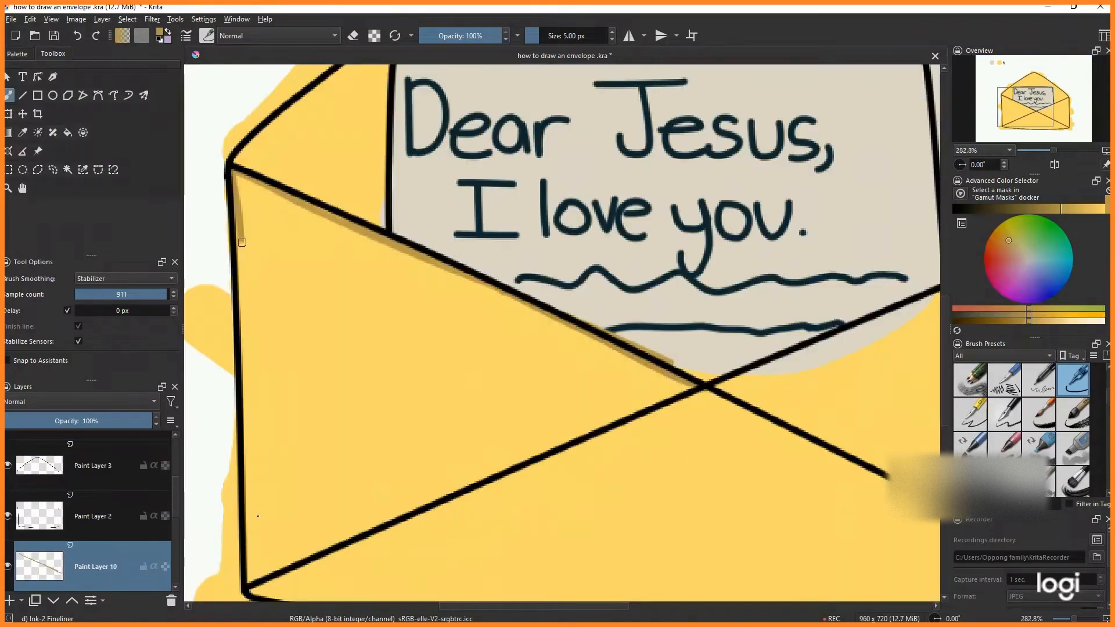
- On a new layer, shade along the envelope's inner left edge in a darker yellow
{"action": "left_click_drag", "start_coordinate": [241, 239], "coordinate": [253, 581]}
{"action": "key", "text": "2"}
{"action": "scroll", "coordinate": [250, 208], "scroll_direction": "up", "scroll_amount": 3}
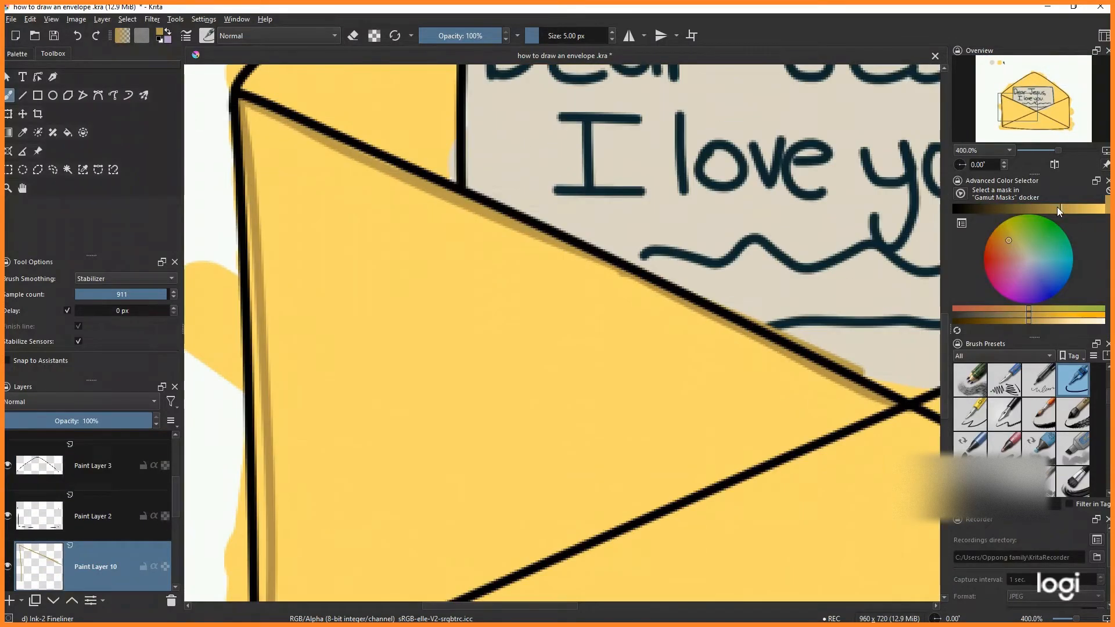
{"action": "scroll", "coordinate": [249, 208], "scroll_direction": "down", "scroll_amount": 1}
{"action": "left_click_drag", "start_coordinate": [251, 173], "coordinate": [257, 314]}
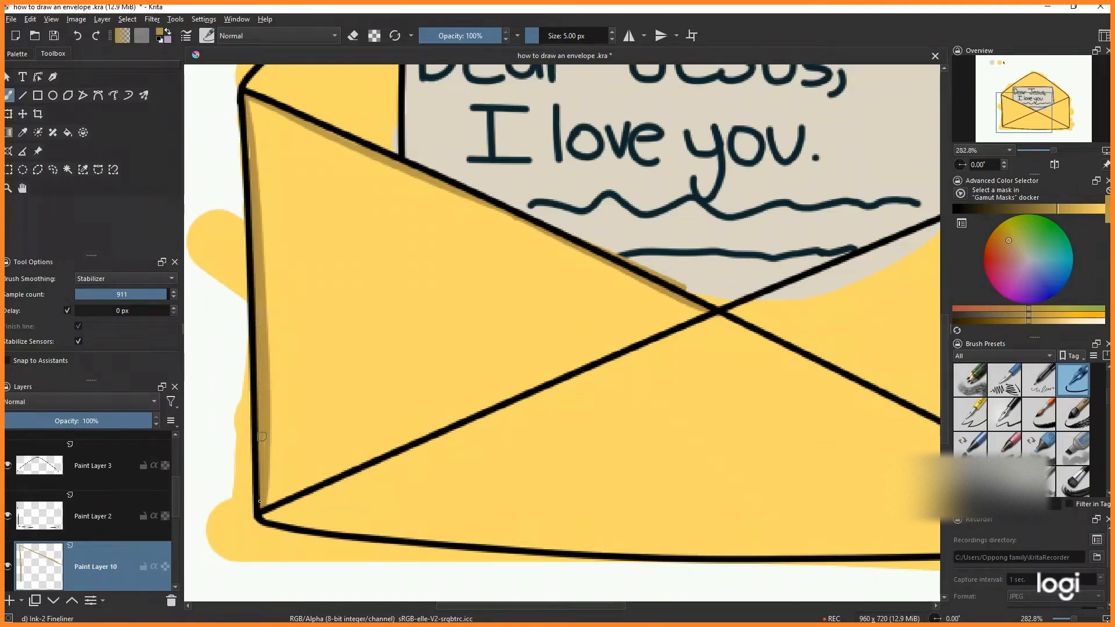
- Shade along the lower-left diagonal of the front flap in the darker yellow
{"action": "key", "text": "2"}
{"action": "scroll", "coordinate": [281, 367], "scroll_direction": "up", "scroll_amount": 3}
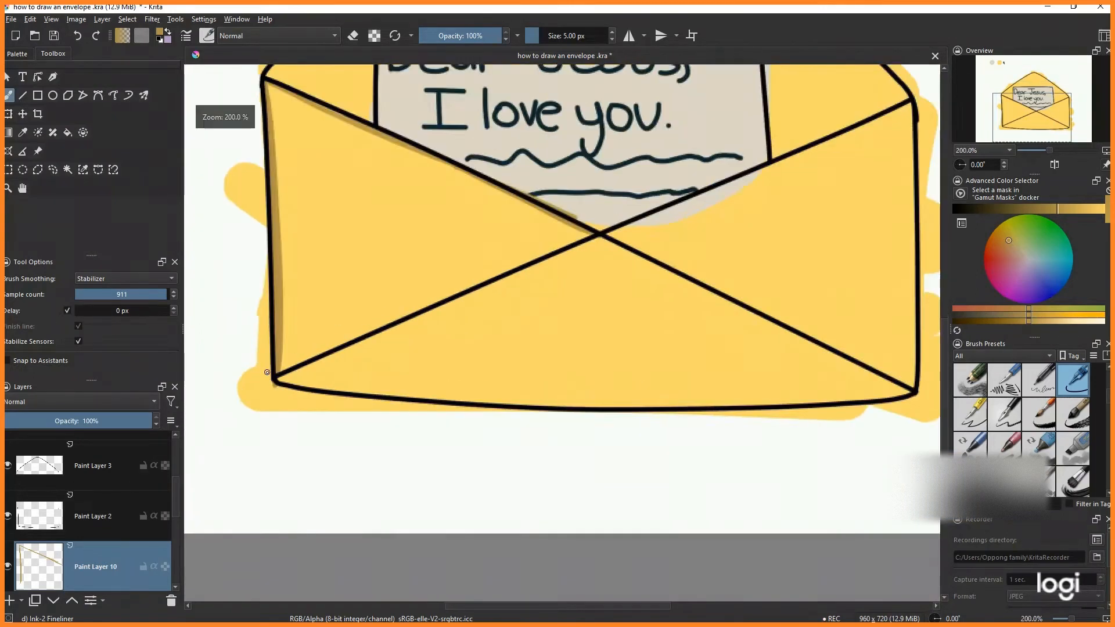
{"action": "left_click_drag", "start_coordinate": [281, 367], "coordinate": [702, 179]}
{"action": "left_click_drag", "start_coordinate": [625, 216], "coordinate": [633, 217]}
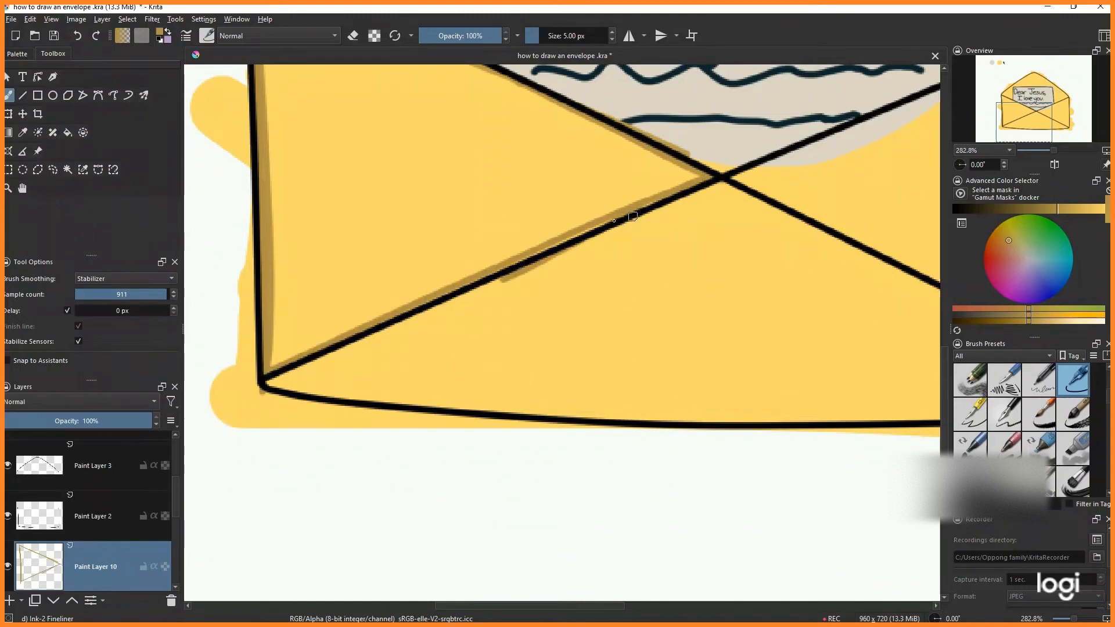
{"action": "scroll", "coordinate": [511, 271], "scroll_direction": "down", "scroll_amount": 2}
{"action": "scroll", "coordinate": [489, 275], "scroll_direction": "up", "scroll_amount": 2}
{"action": "mouse_move", "coordinate": [527, 281]}
{"action": "left_mouse_down"}
{"action": "mouse_move", "coordinate": [338, 368]}
{"action": "mouse_move", "coordinate": [295, 382]}
{"action": "left_mouse_up"}
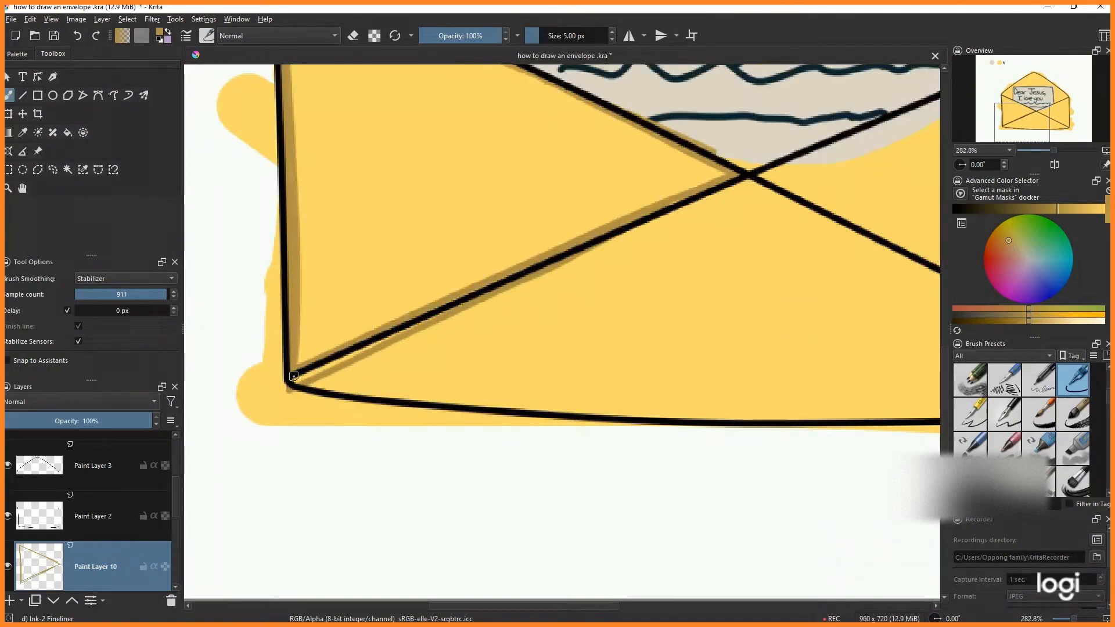
- Extend the darker yellow shading along the front flap's lower-left diagonal up to where the flap lines cross
{"action": "scroll", "coordinate": [293, 378], "scroll_direction": "down", "scroll_amount": 3}
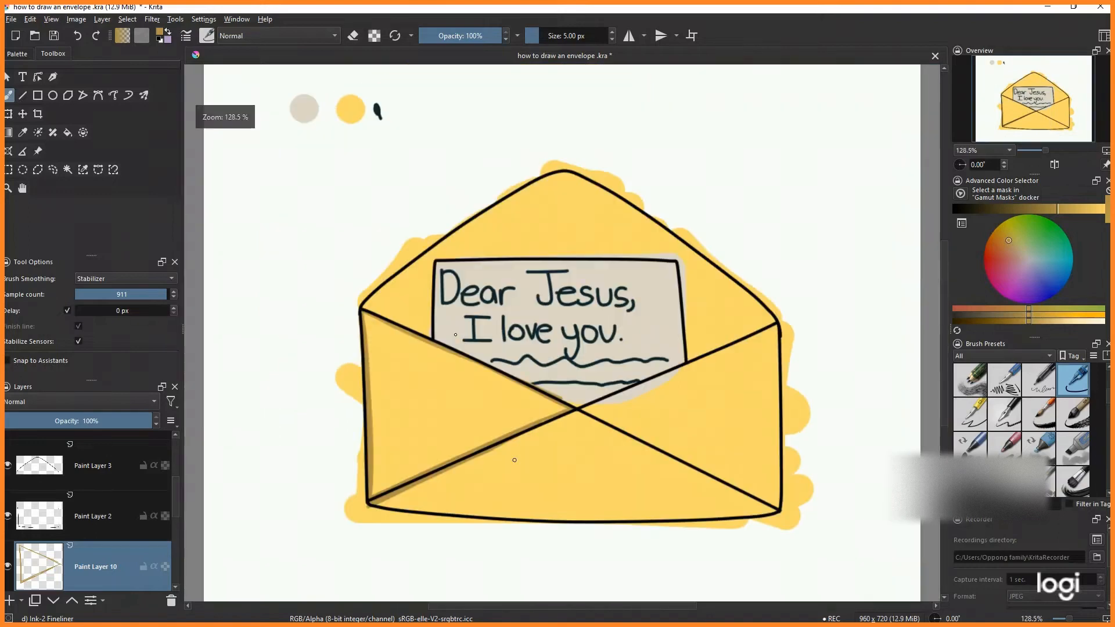
{"action": "scroll", "coordinate": [475, 445], "scroll_direction": "up", "scroll_amount": 5}
{"action": "mouse_move", "coordinate": [475, 445]}
{"action": "left_mouse_down"}
{"action": "mouse_move", "coordinate": [740, 340]}
{"action": "mouse_move", "coordinate": [632, 390]}
{"action": "mouse_move", "coordinate": [716, 340]}
{"action": "mouse_move", "coordinate": [658, 361]}
{"action": "left_mouse_up"}
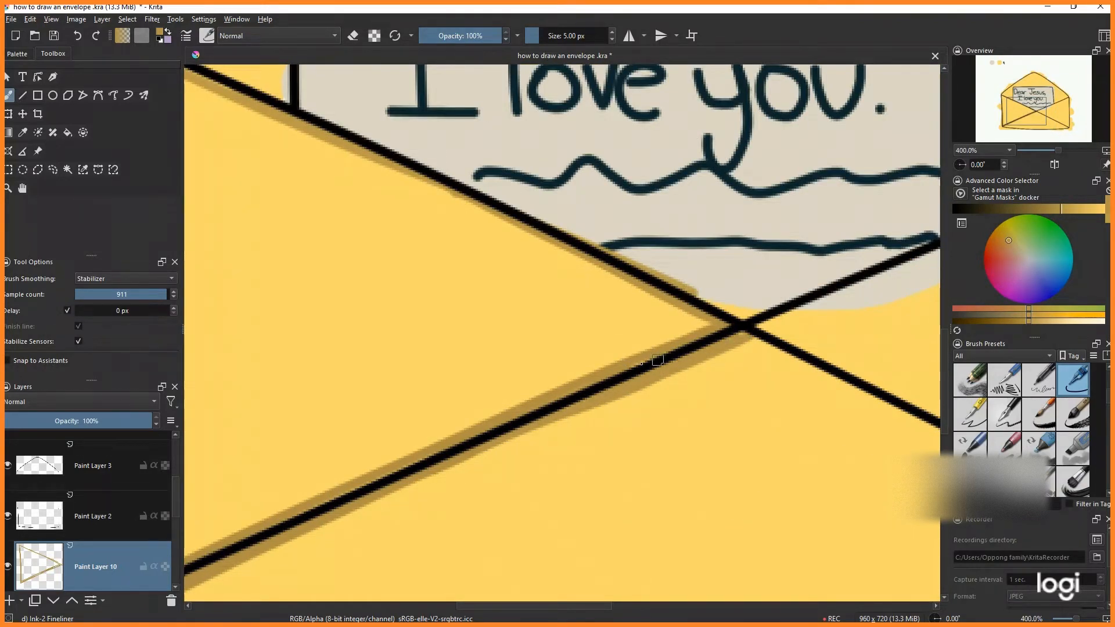
{"action": "scroll", "coordinate": [657, 361], "scroll_direction": "down", "scroll_amount": 4}
{"action": "scroll", "coordinate": [557, 262], "scroll_direction": "up", "scroll_amount": 3}
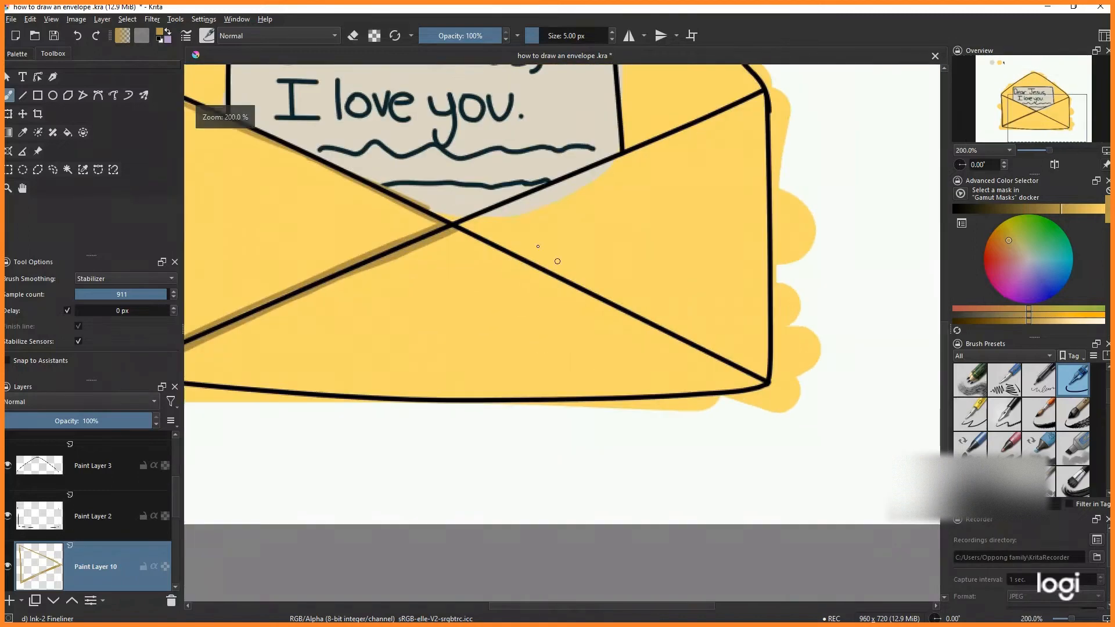
- Shade along the front flap's lower-right diagonal, from the crossing down to the bottom-right corner
{"action": "left_click_drag", "start_coordinate": [456, 225], "coordinate": [733, 365]}
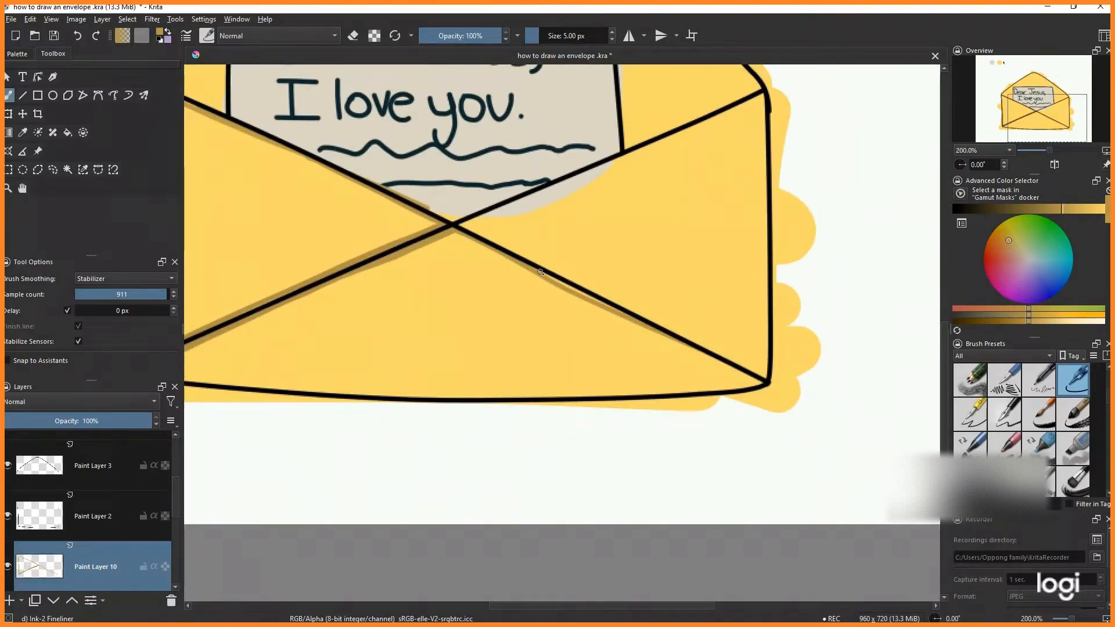
{"action": "left_click_drag", "start_coordinate": [667, 336], "coordinate": [793, 396]}
{"action": "scroll", "coordinate": [771, 400], "scroll_direction": "up", "scroll_amount": 2}
{"action": "mouse_move", "coordinate": [531, 265]}
{"action": "left_mouse_down"}
{"action": "mouse_move", "coordinate": [752, 401]}
{"action": "mouse_move", "coordinate": [759, 386]}
{"action": "left_mouse_up"}
{"action": "left_click_drag", "start_coordinate": [610, 295], "coordinate": [646, 319]}
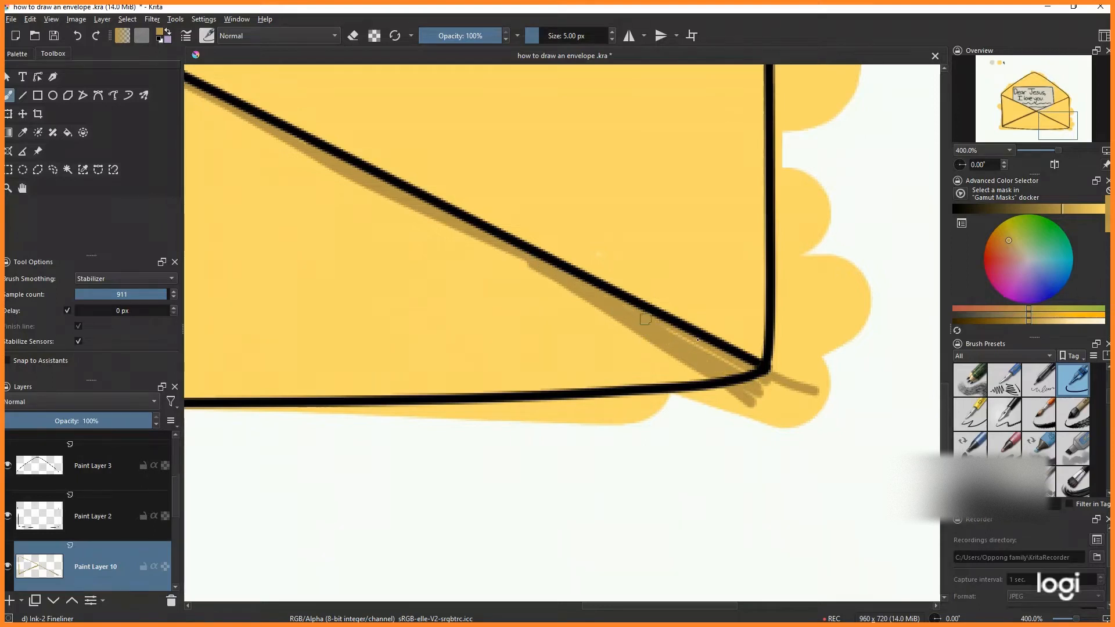
{"action": "scroll", "coordinate": [522, 258], "scroll_direction": "down", "scroll_amount": 3}
{"action": "scroll", "coordinate": [706, 352], "scroll_direction": "up", "scroll_amount": 1}
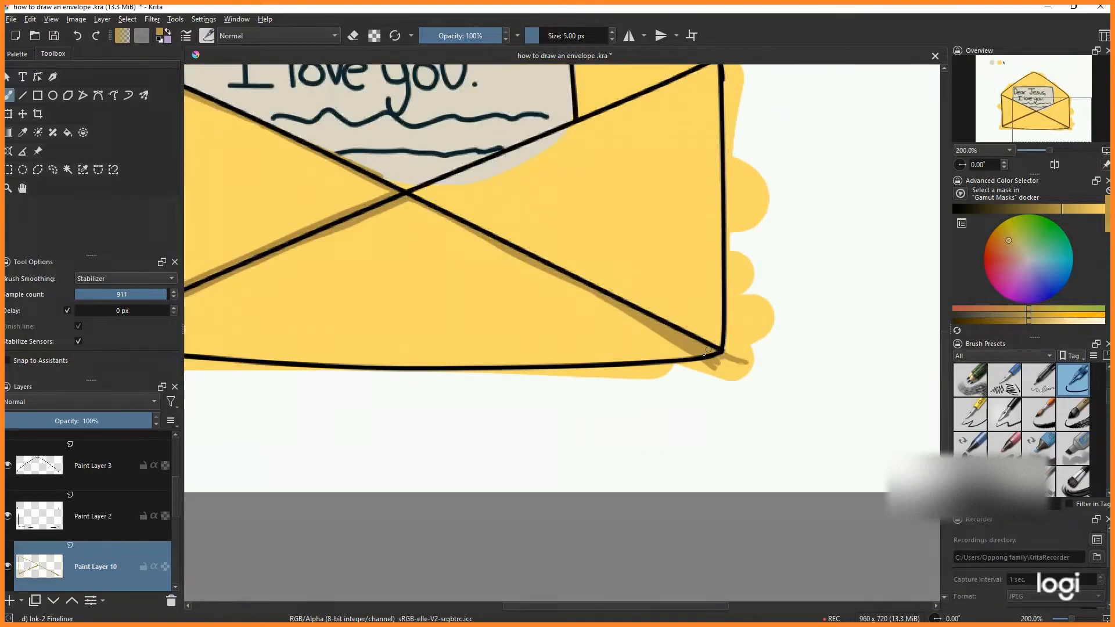
{"action": "scroll", "coordinate": [677, 355], "scroll_direction": "down", "scroll_amount": 3}
{"action": "scroll", "coordinate": [692, 364], "scroll_direction": "up", "scroll_amount": 1}
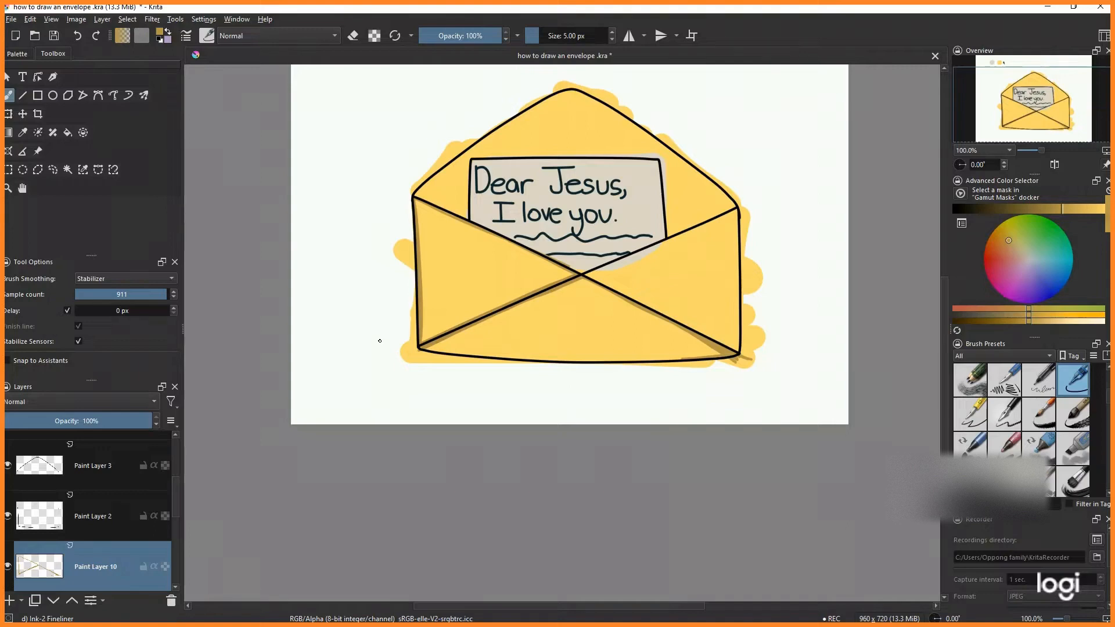
- Shade along the envelope's bottom edge in the darker yellow
{"action": "scroll", "coordinate": [380, 341], "scroll_direction": "up", "scroll_amount": 1}
{"action": "left_click_drag", "start_coordinate": [422, 346], "coordinate": [890, 350]}
{"action": "scroll", "coordinate": [443, 355], "scroll_direction": "down", "scroll_amount": 1}
{"action": "scroll", "coordinate": [616, 340], "scroll_direction": "up", "scroll_amount": 1}
{"action": "left_click_drag", "start_coordinate": [357, 353], "coordinate": [452, 360]}
{"action": "scroll", "coordinate": [405, 366], "scroll_direction": "up", "scroll_amount": 1}
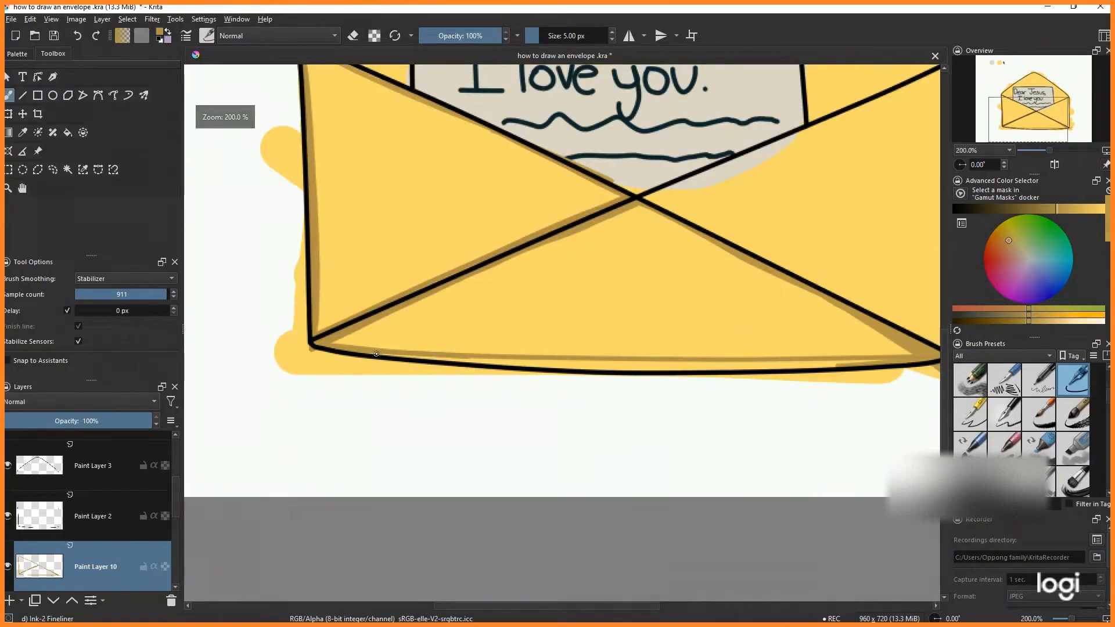
{"action": "mouse_move", "coordinate": [372, 356]}
{"action": "left_mouse_down"}
{"action": "mouse_move", "coordinate": [806, 364]}
{"action": "mouse_move", "coordinate": [649, 364]}
{"action": "left_mouse_up"}
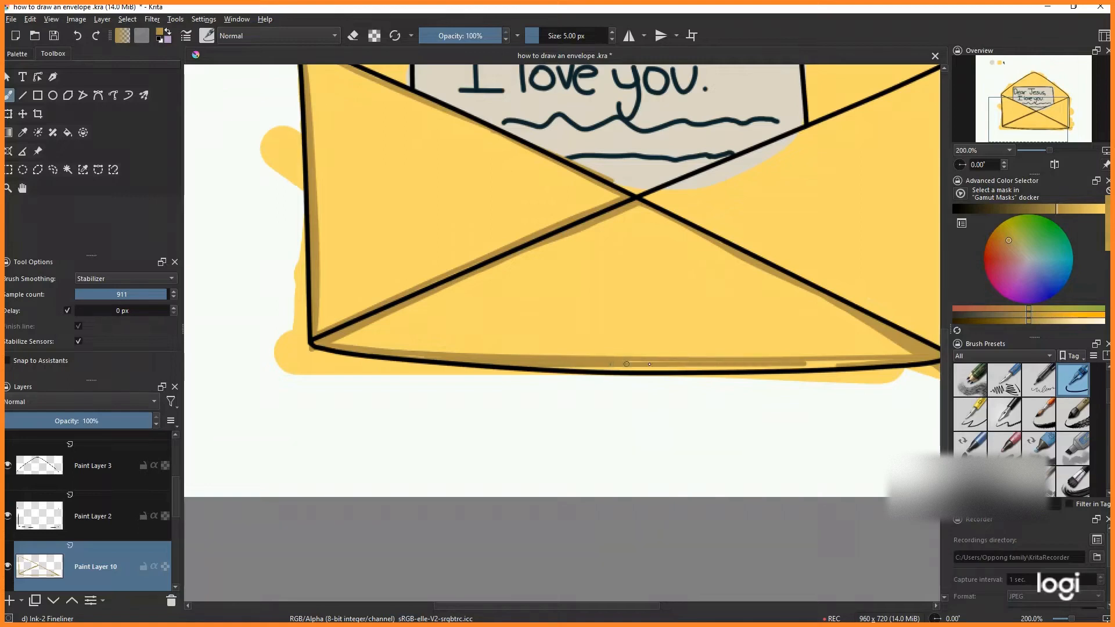
{"action": "mouse_move", "coordinate": [572, 366]}
{"action": "left_mouse_down"}
{"action": "mouse_move", "coordinate": [837, 367]}
{"action": "mouse_move", "coordinate": [590, 370]}
{"action": "mouse_move", "coordinate": [810, 368]}
{"action": "left_mouse_up"}
{"action": "scroll", "coordinate": [851, 363], "scroll_direction": "down", "scroll_amount": 3}
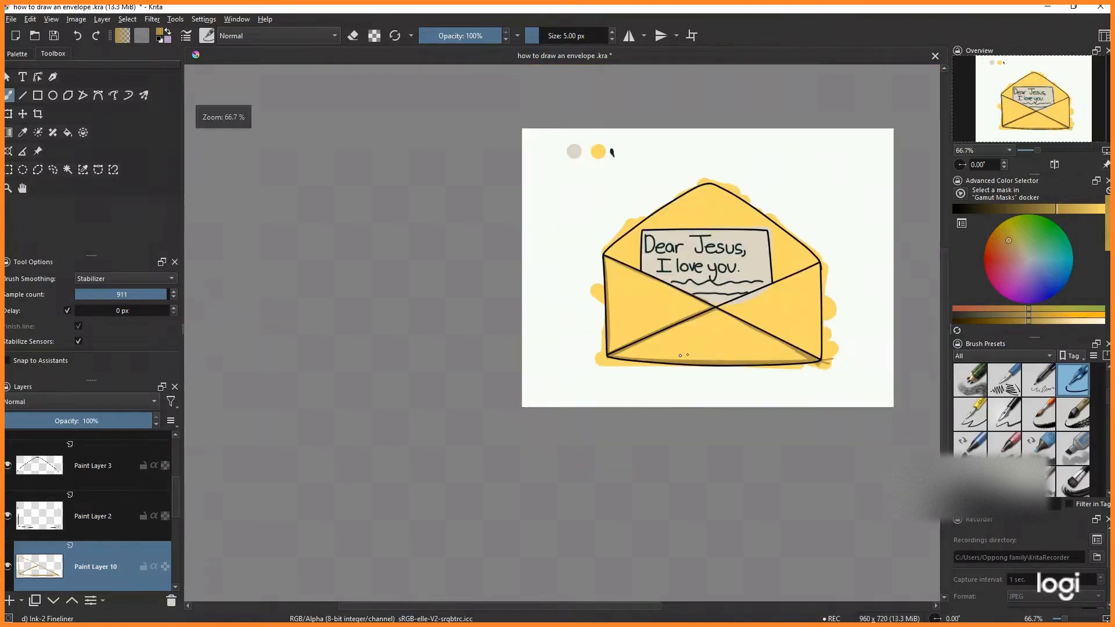
{"action": "scroll", "coordinate": [805, 321], "scroll_direction": "up", "scroll_amount": 3}
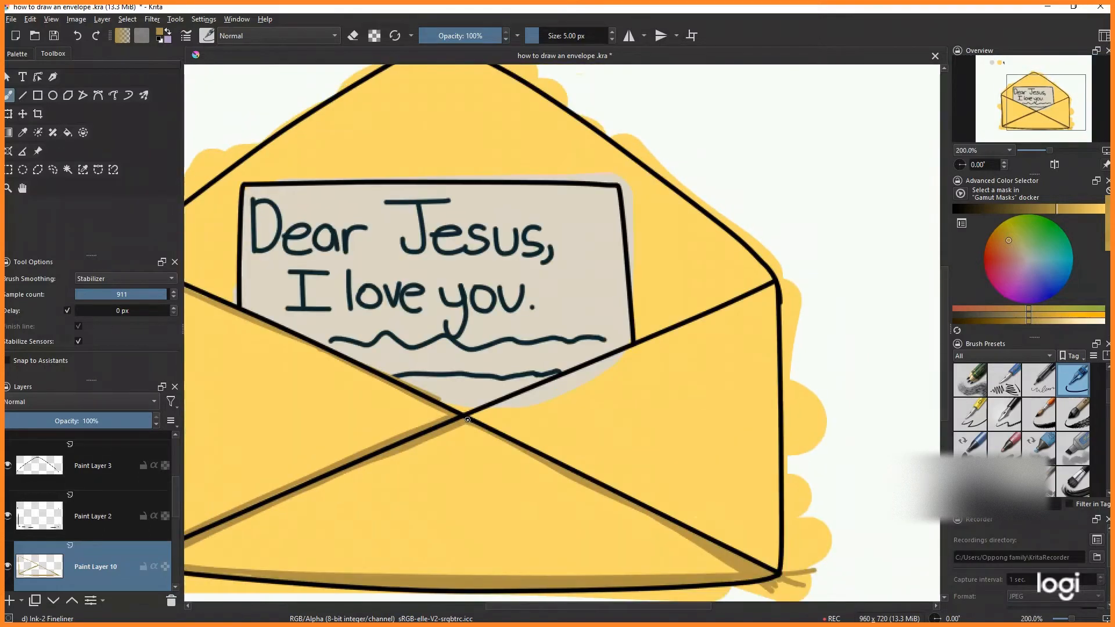
- Shade beneath the front flap's upper-right diagonal, from the crossing to the right corner
{"action": "left_click_drag", "start_coordinate": [717, 323], "coordinate": [774, 286]}
{"action": "scroll", "coordinate": [716, 345], "scroll_direction": "up", "scroll_amount": 1}
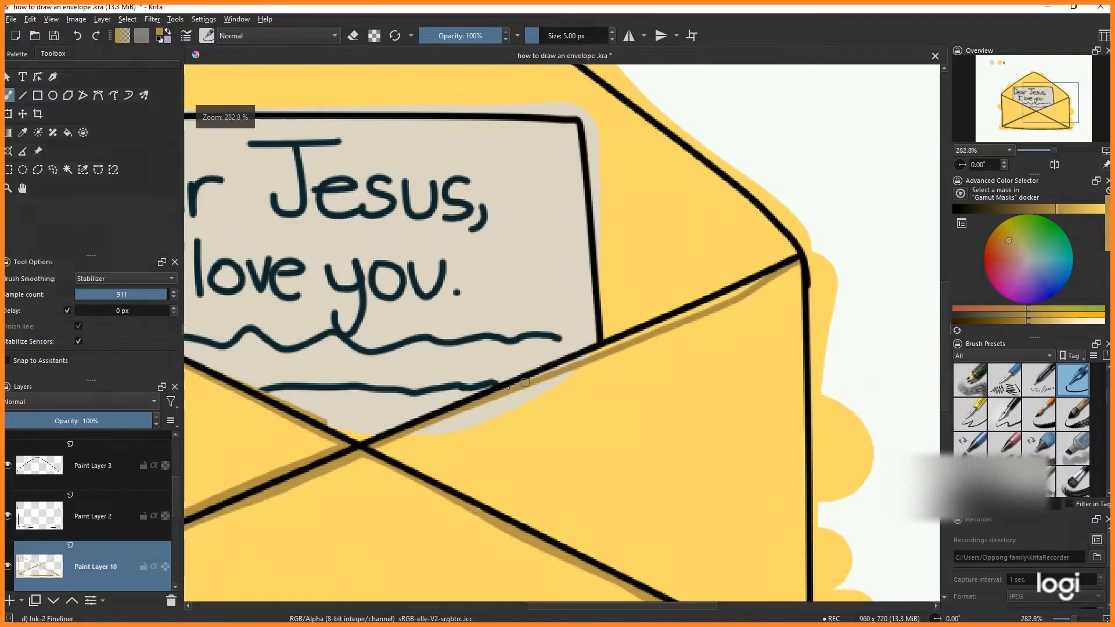
{"action": "left_click_drag", "start_coordinate": [508, 388], "coordinate": [755, 290]}
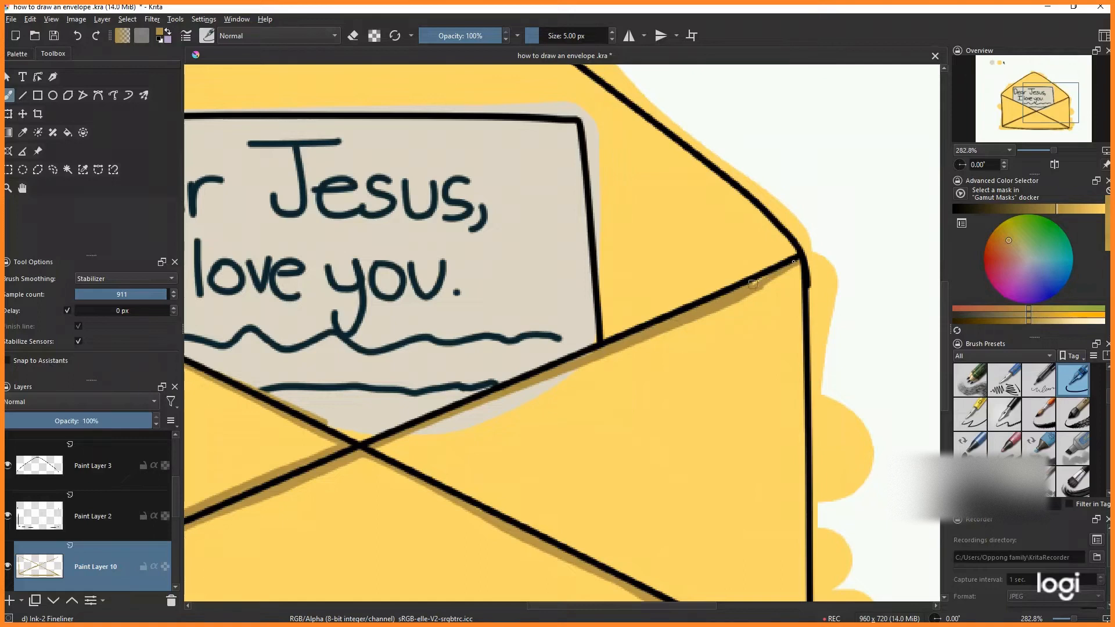
{"action": "scroll", "coordinate": [796, 232], "scroll_direction": "down", "scroll_amount": 3}
{"action": "scroll", "coordinate": [797, 232], "scroll_direction": "up", "scroll_amount": 2}
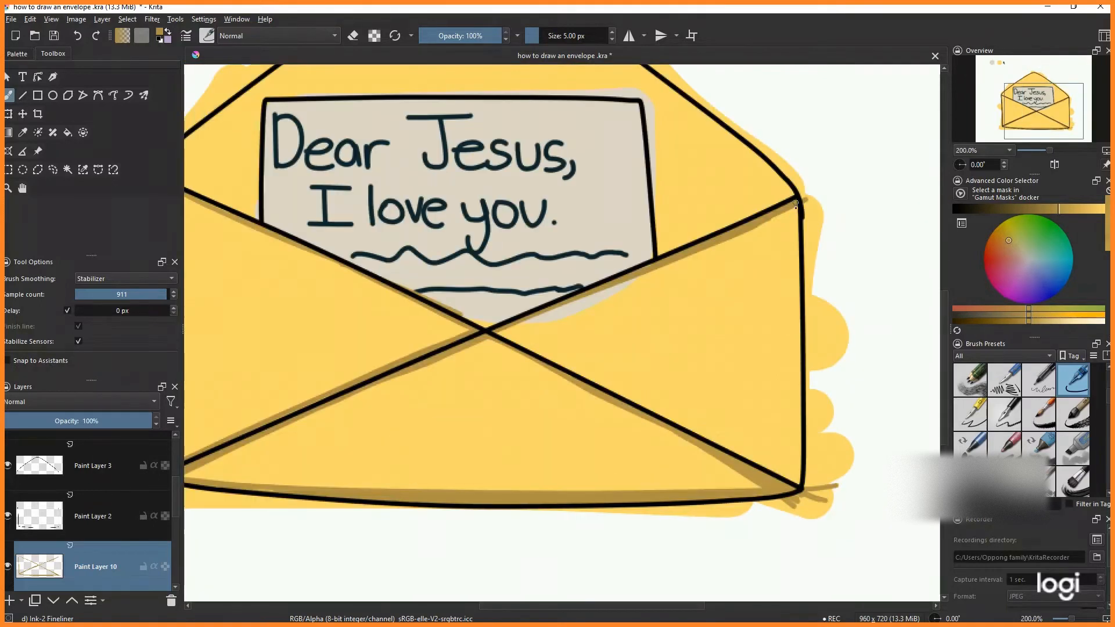
- Shade the envelope's inner right edge and deepen the shading along the lower-right diagonal
{"action": "left_click_drag", "start_coordinate": [797, 203], "coordinate": [802, 411]}
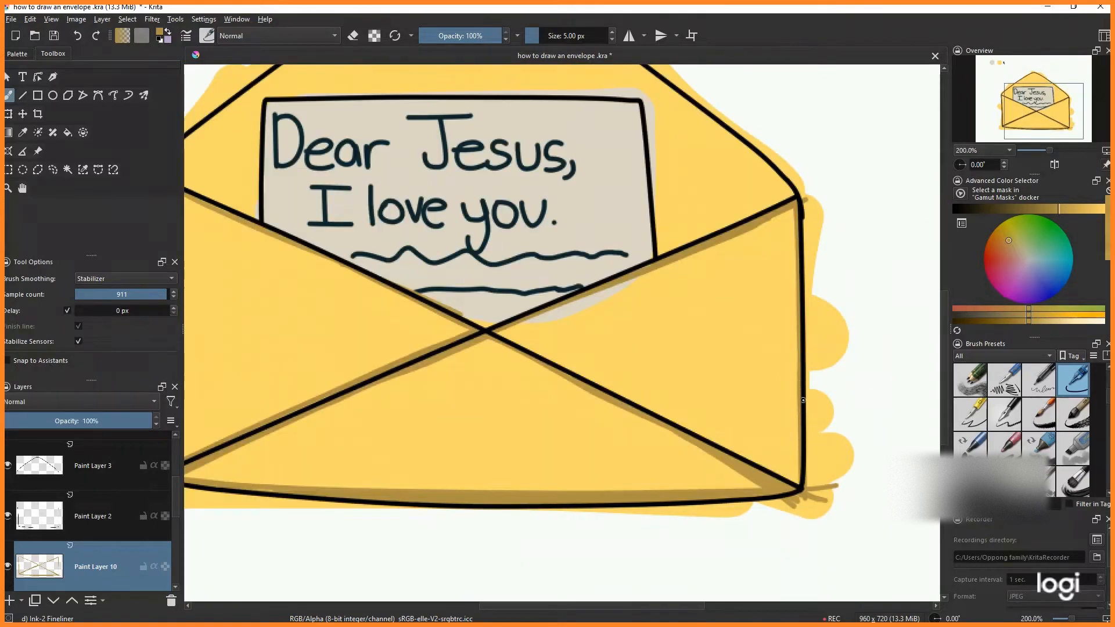
{"action": "scroll", "coordinate": [799, 483], "scroll_direction": "up", "scroll_amount": 1}
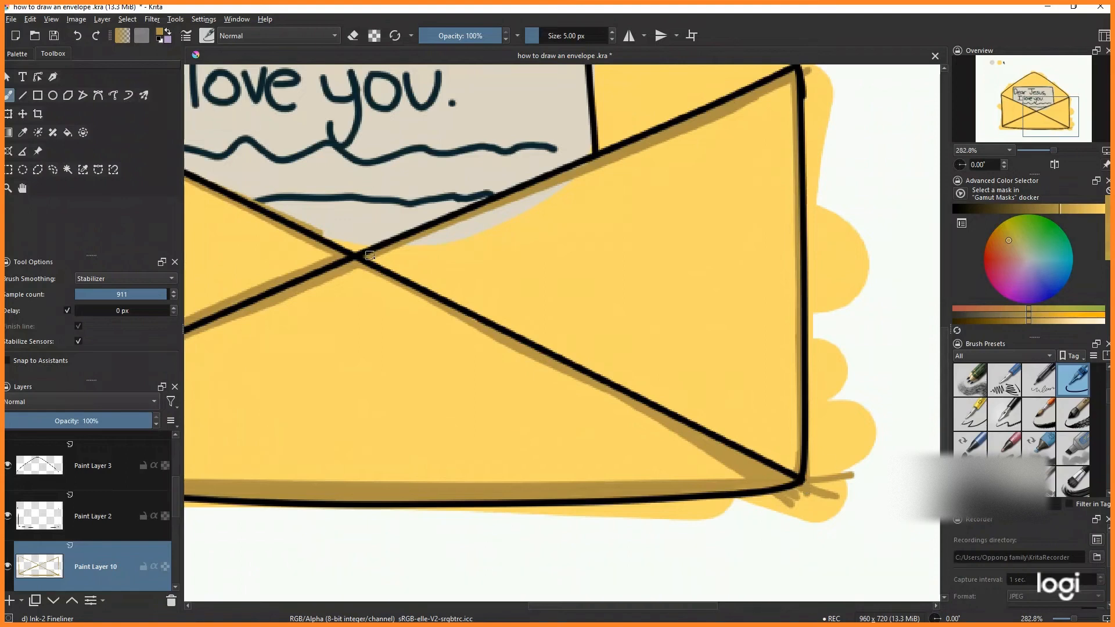
{"action": "left_click_drag", "start_coordinate": [427, 285], "coordinate": [797, 464]}
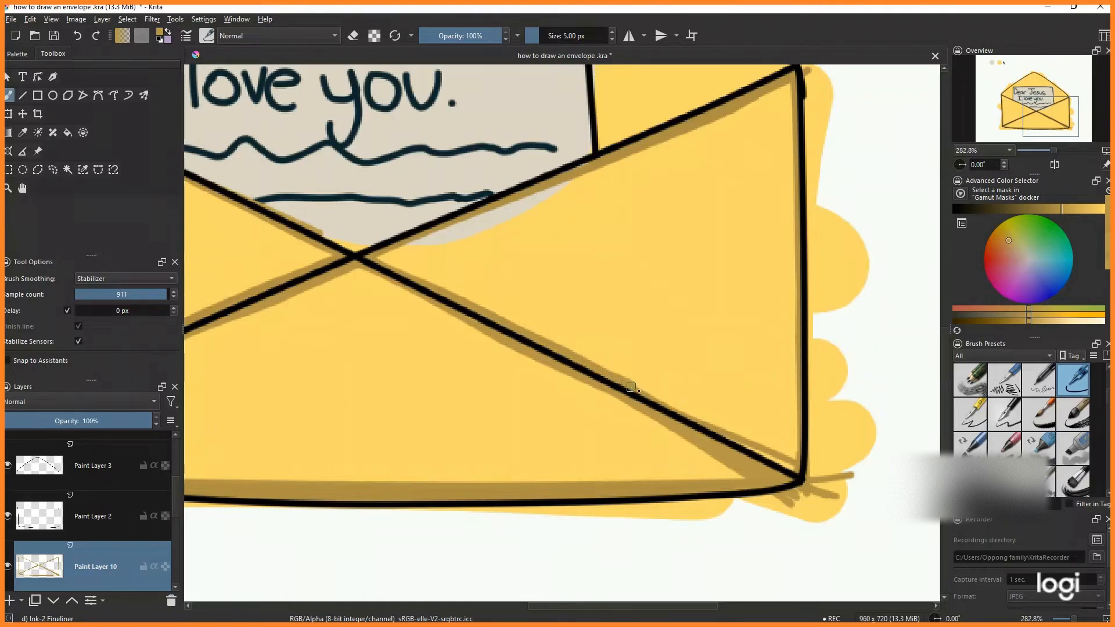
{"action": "scroll", "coordinate": [784, 462], "scroll_direction": "down", "scroll_amount": 3}
{"action": "scroll", "coordinate": [777, 476], "scroll_direction": "up", "scroll_amount": 4}
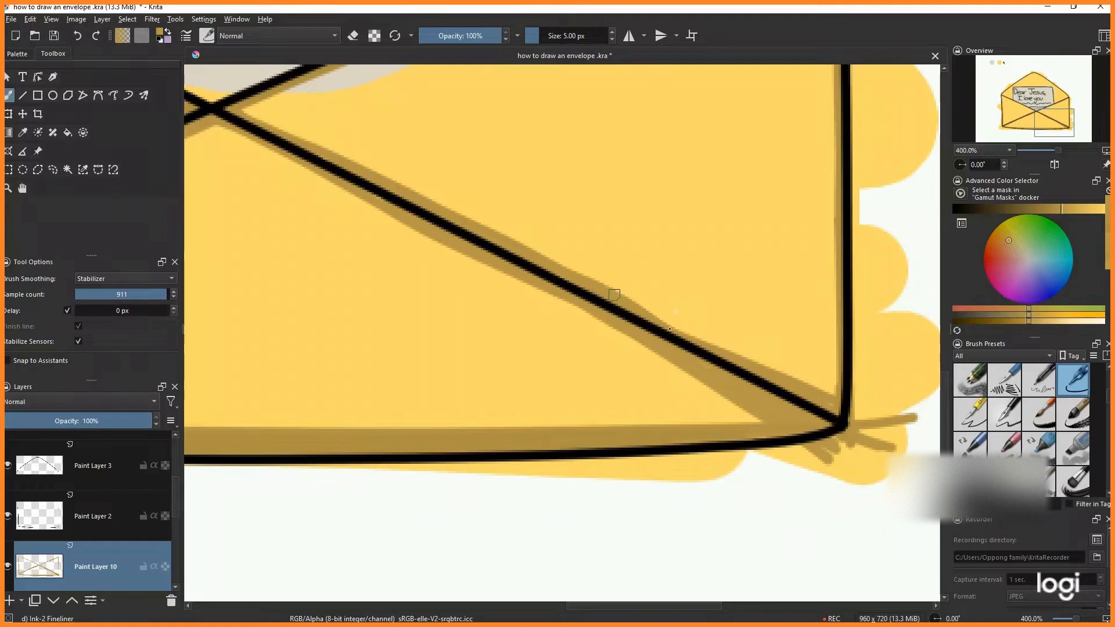
{"action": "left_click_drag", "start_coordinate": [670, 329], "coordinate": [822, 389]}
{"action": "left_click_drag", "start_coordinate": [536, 167], "coordinate": [791, 255]}
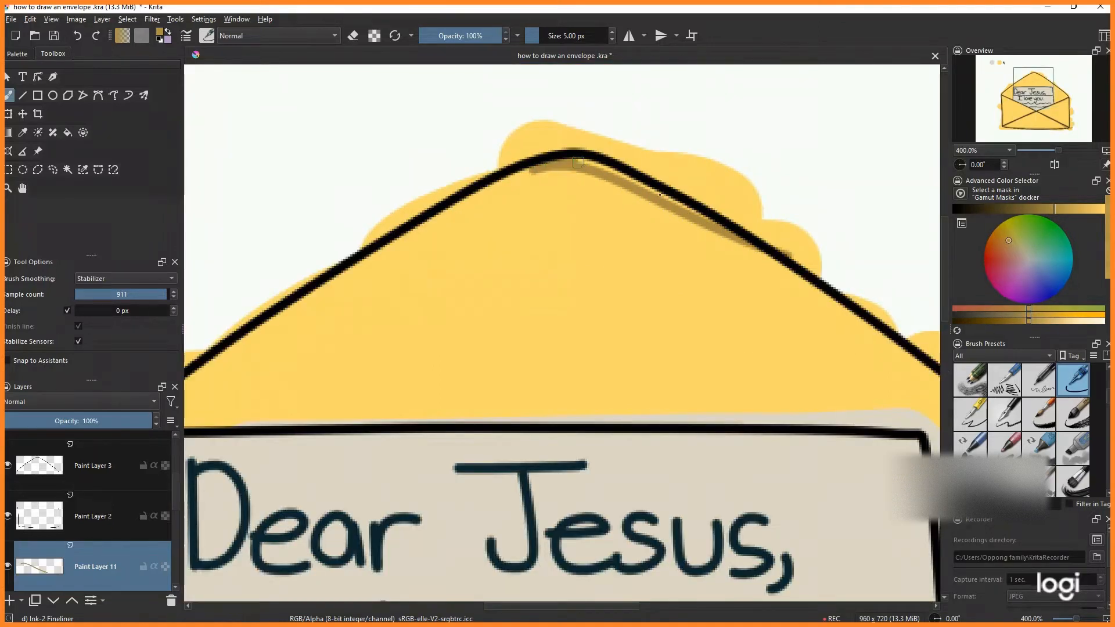
{"action": "scroll", "coordinate": [545, 158], "scroll_direction": "down", "scroll_amount": 1}
- On a new layer, shade along the open top flap's upper-right and upper-left edges in darker yellow
{"action": "mouse_move", "coordinate": [574, 160]}
{"action": "left_mouse_down"}
{"action": "mouse_move", "coordinate": [697, 215]}
{"action": "mouse_move", "coordinate": [650, 215]}
{"action": "mouse_move", "coordinate": [713, 244]}
{"action": "mouse_move", "coordinate": [764, 305]}
{"action": "left_mouse_up"}
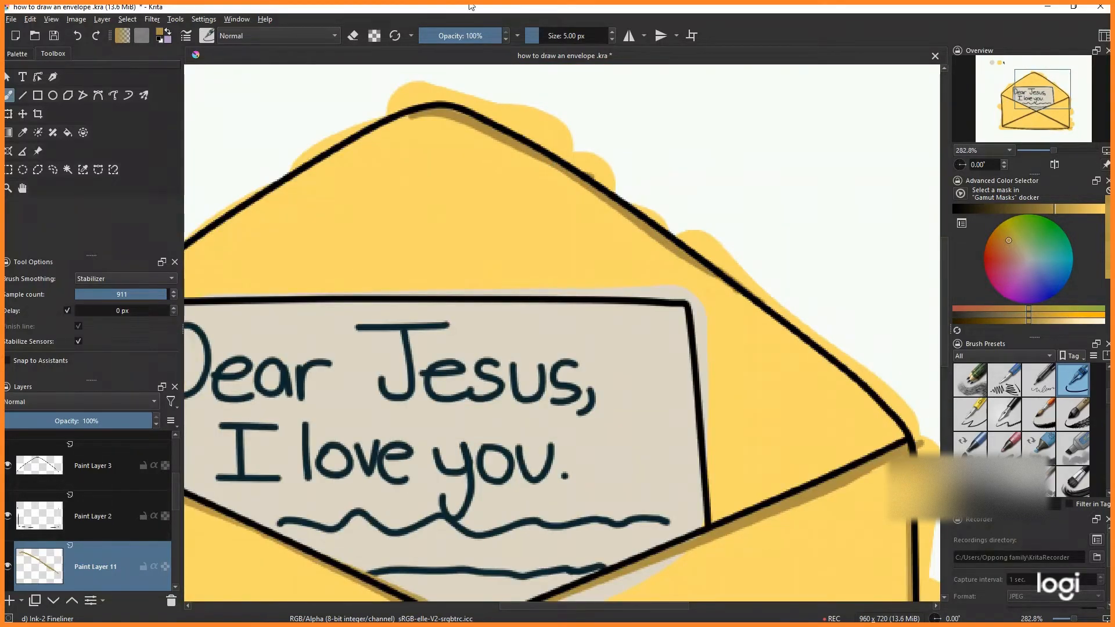
{"action": "mouse_move", "coordinate": [693, 265]}
{"action": "left_mouse_down"}
{"action": "mouse_move", "coordinate": [796, 337]}
{"action": "mouse_move", "coordinate": [897, 433]}
{"action": "left_mouse_up"}
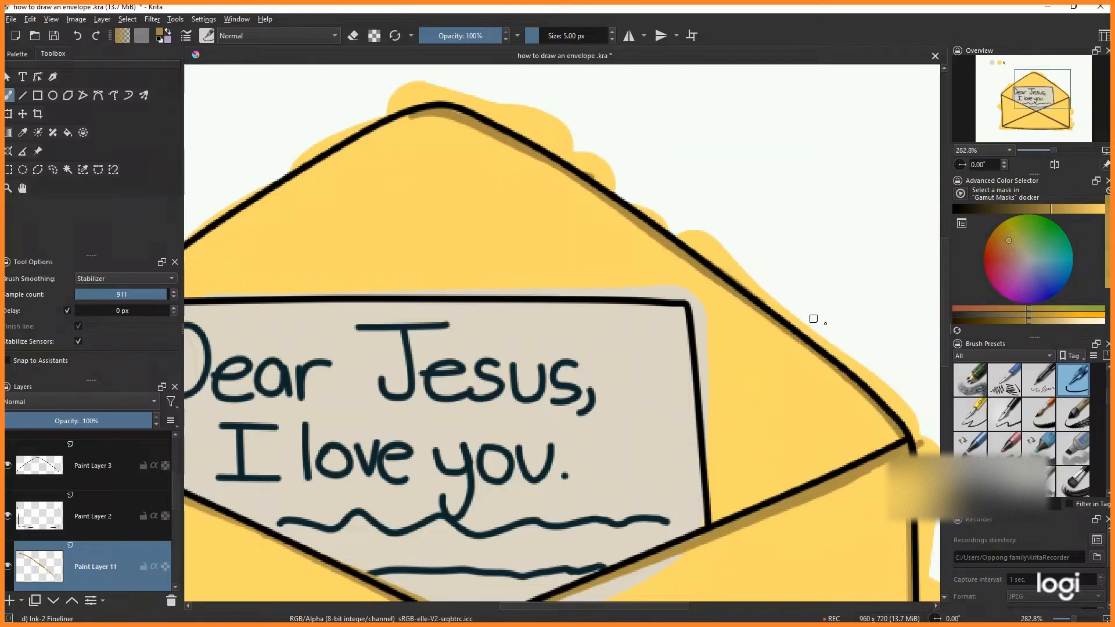
{"action": "key", "text": "1"}
{"action": "scroll", "coordinate": [680, 284], "scroll_direction": "up", "scroll_amount": 2}
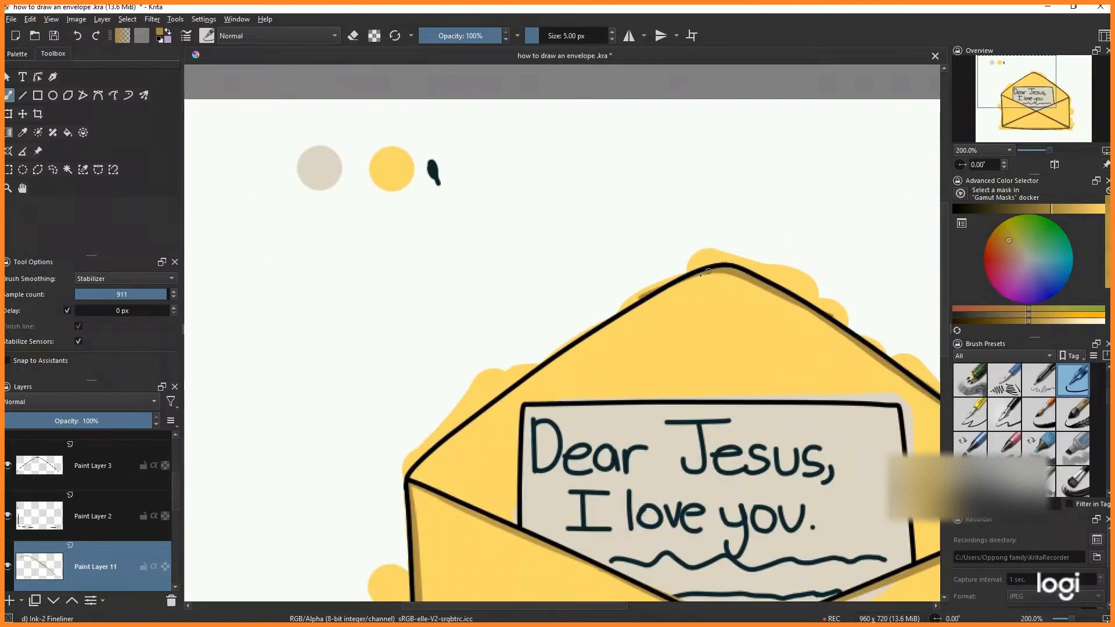
{"action": "scroll", "coordinate": [481, 211], "scroll_direction": "up", "scroll_amount": 1}
{"action": "scroll", "coordinate": [511, 201], "scroll_direction": "down", "scroll_amount": 1}
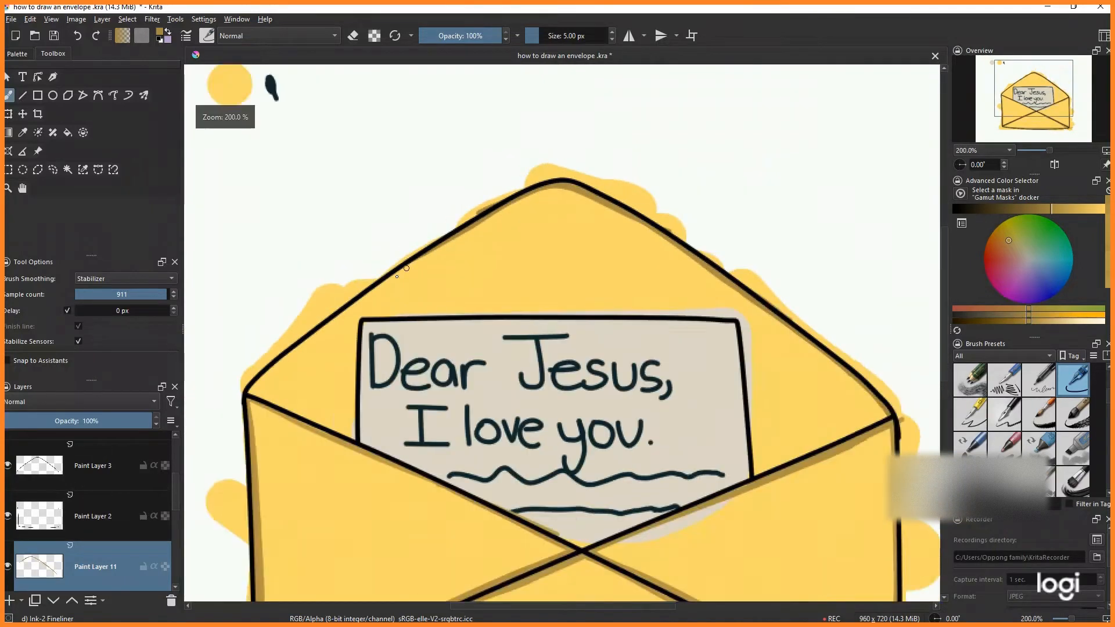
{"action": "scroll", "coordinate": [523, 199], "scroll_direction": "up", "scroll_amount": 2}
{"action": "left_click_drag", "start_coordinate": [523, 200], "coordinate": [262, 398]}
{"action": "scroll", "coordinate": [621, 209], "scroll_direction": "down", "scroll_amount": 1}
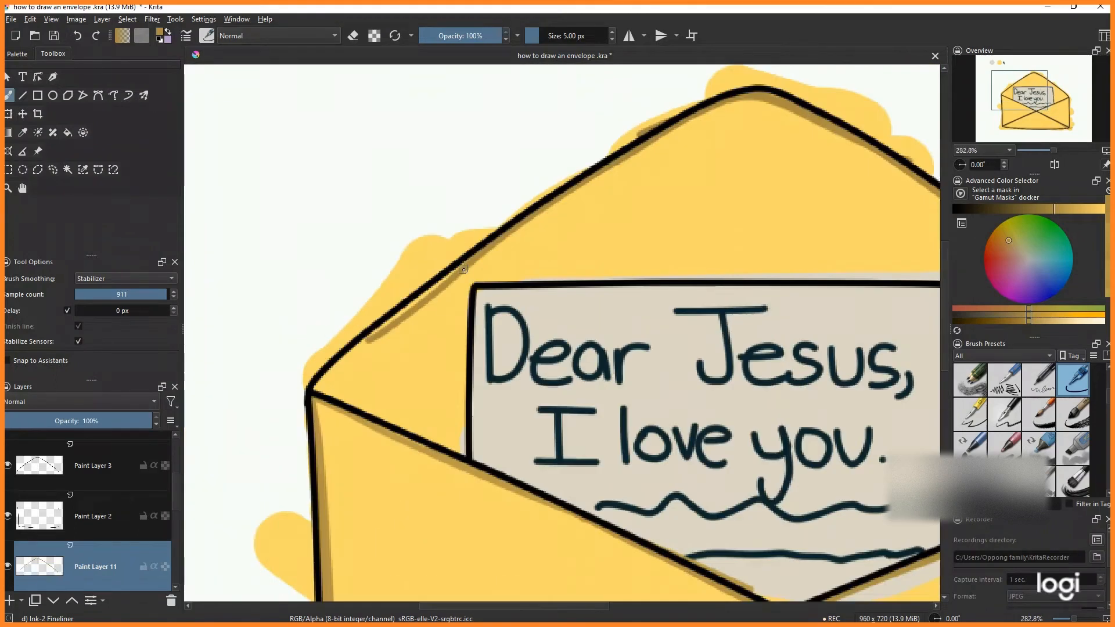
{"action": "scroll", "coordinate": [384, 314], "scroll_direction": "up", "scroll_amount": 1}
{"action": "left_click_drag", "start_coordinate": [404, 324], "coordinate": [315, 401]}
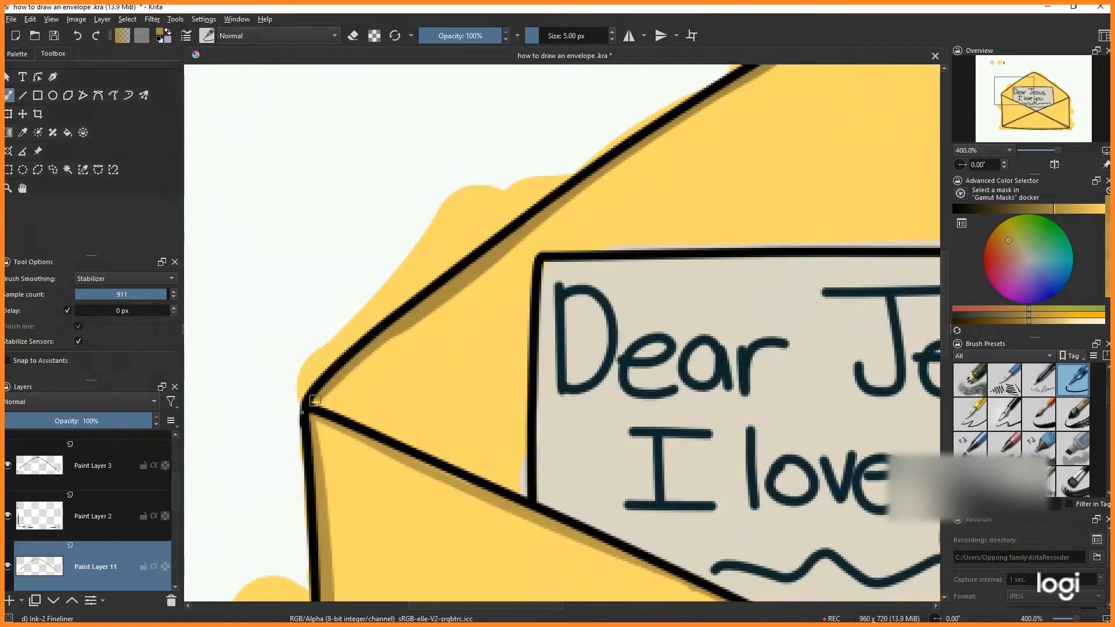
{"action": "scroll", "coordinate": [345, 365], "scroll_direction": "down", "scroll_amount": 4}
{"action": "key", "text": "2"}
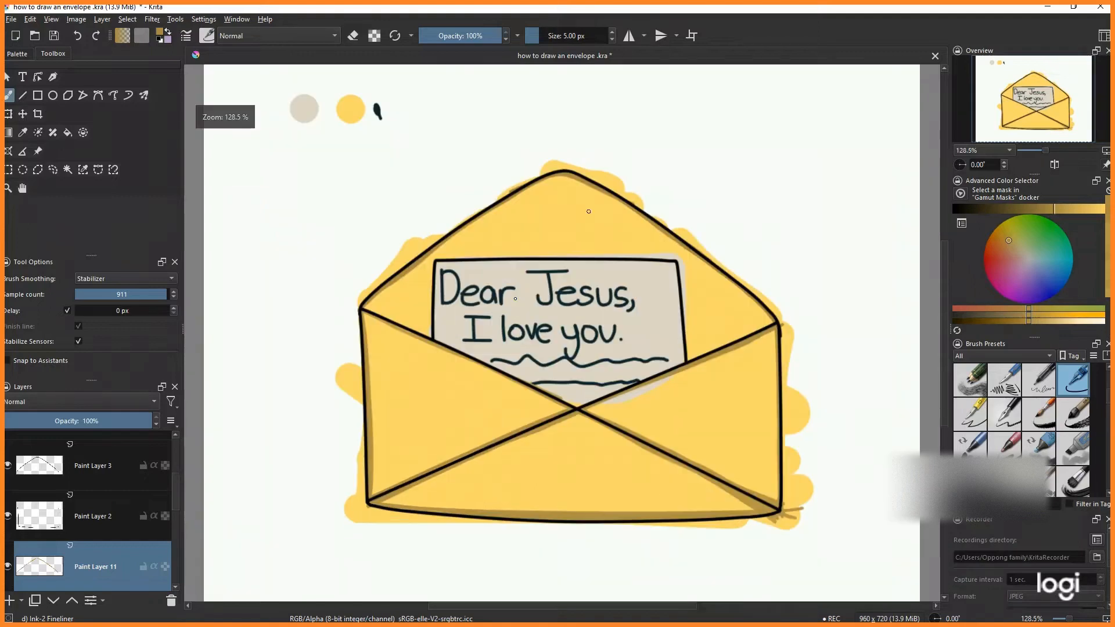
- On another new layer, shade the envelope's inside around the letter's left, top and right edges
{"action": "scroll", "coordinate": [423, 333], "scroll_direction": "up", "scroll_amount": 3}
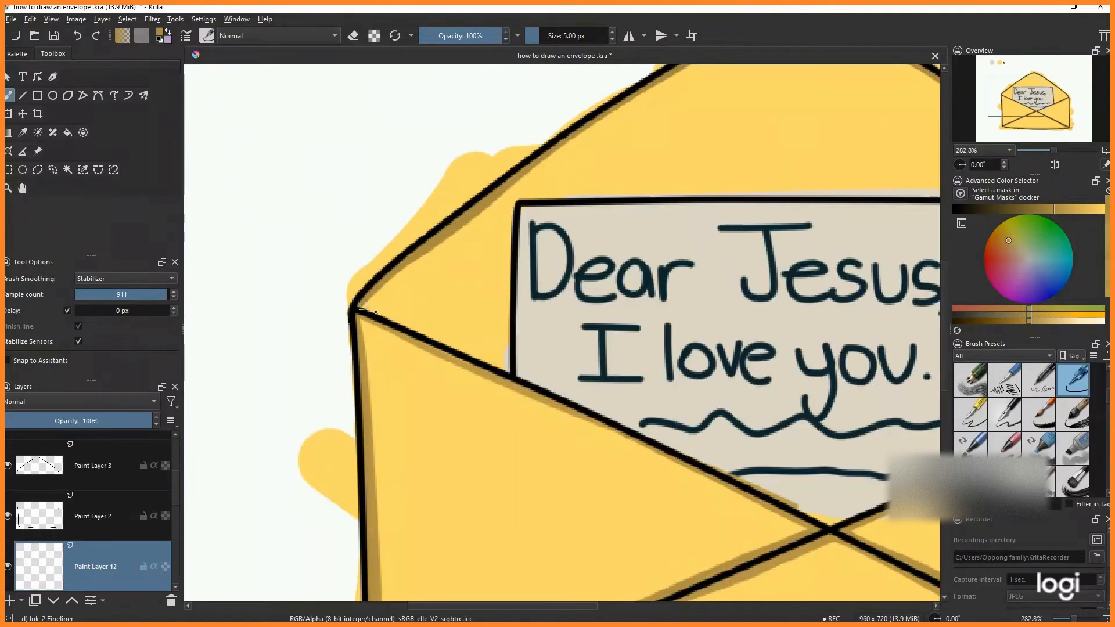
{"action": "mouse_move", "coordinate": [357, 307]}
{"action": "left_mouse_down"}
{"action": "mouse_move", "coordinate": [508, 376]}
{"action": "mouse_move", "coordinate": [510, 228]}
{"action": "left_mouse_up"}
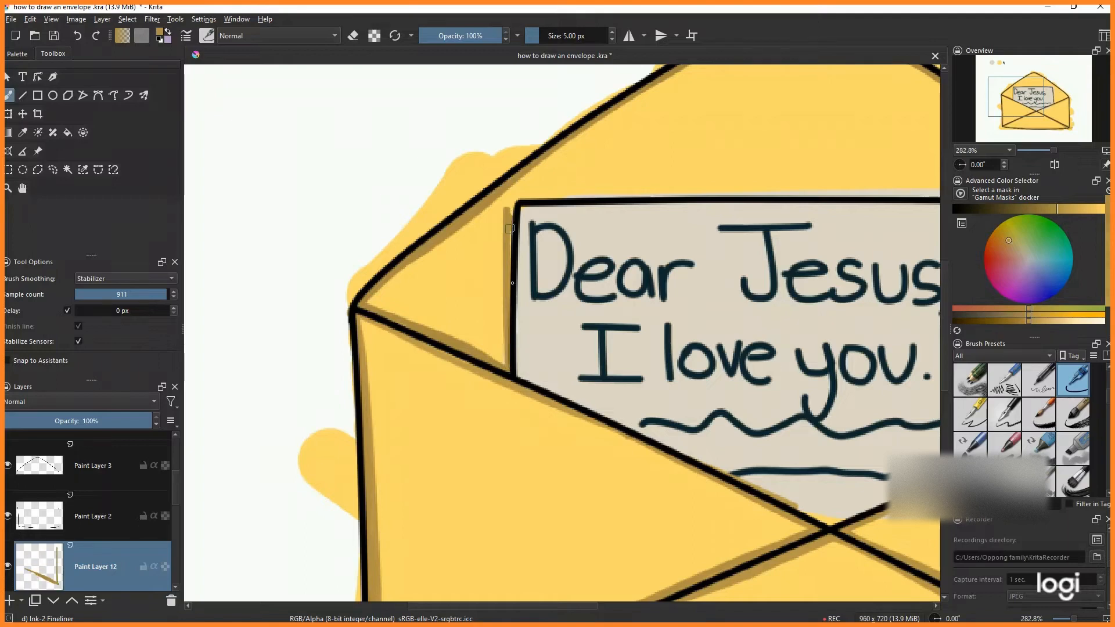
{"action": "scroll", "coordinate": [513, 202], "scroll_direction": "down", "scroll_amount": 1}
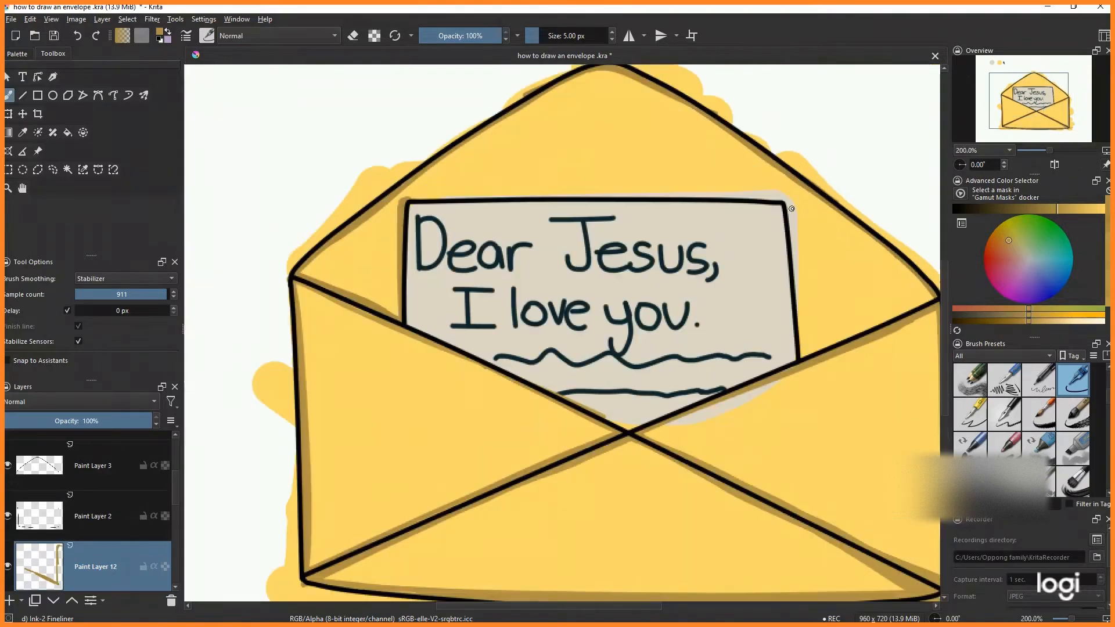
{"action": "left_click_drag", "start_coordinate": [420, 197], "coordinate": [448, 198]}
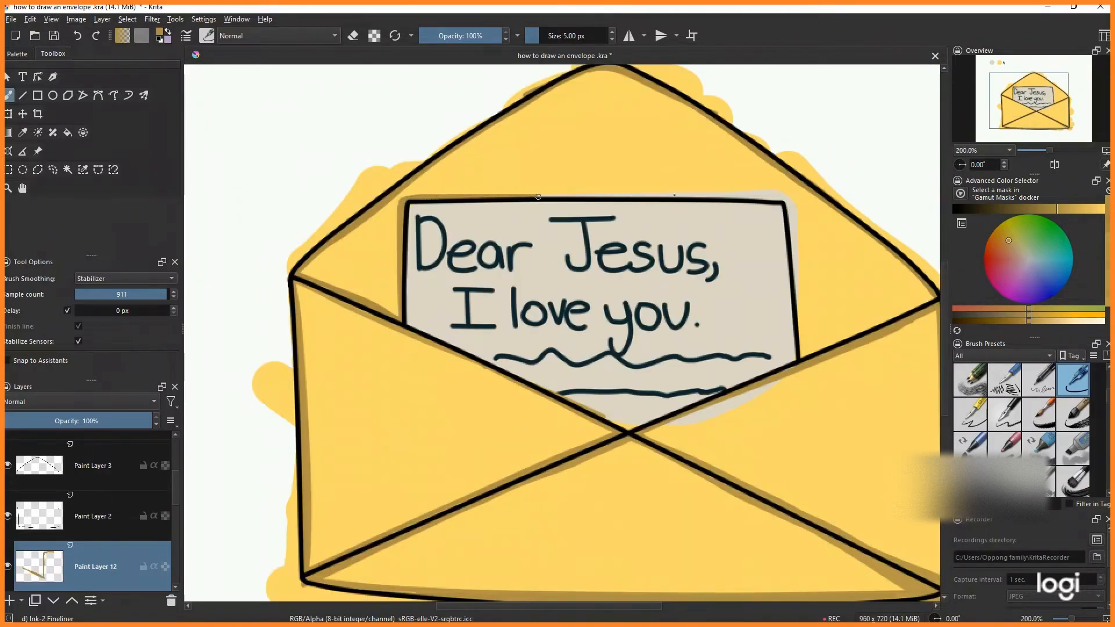
{"action": "left_click_drag", "start_coordinate": [539, 197], "coordinate": [723, 202]}
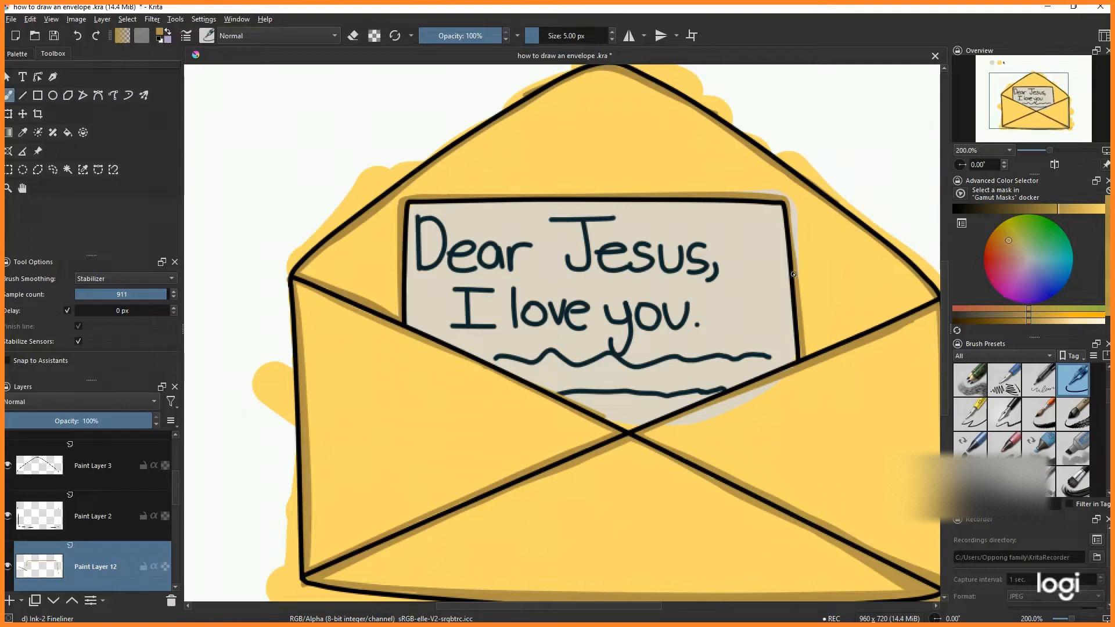
{"action": "scroll", "coordinate": [912, 297], "scroll_direction": "down", "scroll_amount": 1}
{"action": "scroll", "coordinate": [934, 295], "scroll_direction": "up", "scroll_amount": 2}
{"action": "left_click_drag", "start_coordinate": [739, 380], "coordinate": [918, 303]}
{"action": "scroll", "coordinate": [846, 335], "scroll_direction": "down", "scroll_amount": 3}
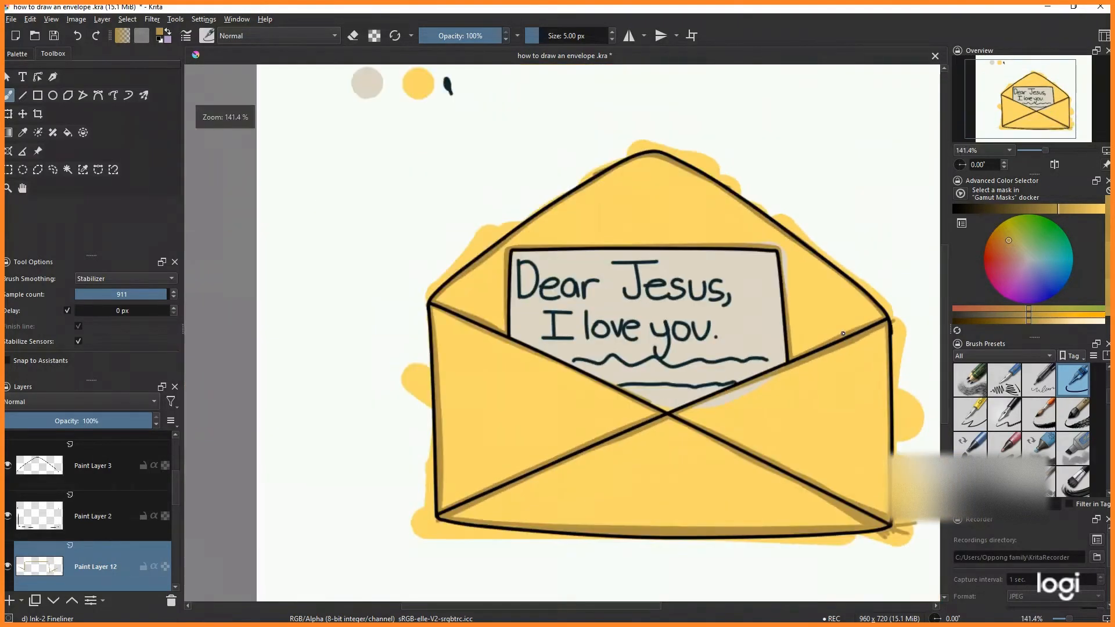
{"action": "scroll", "coordinate": [673, 284], "scroll_direction": "up", "scroll_amount": 2}
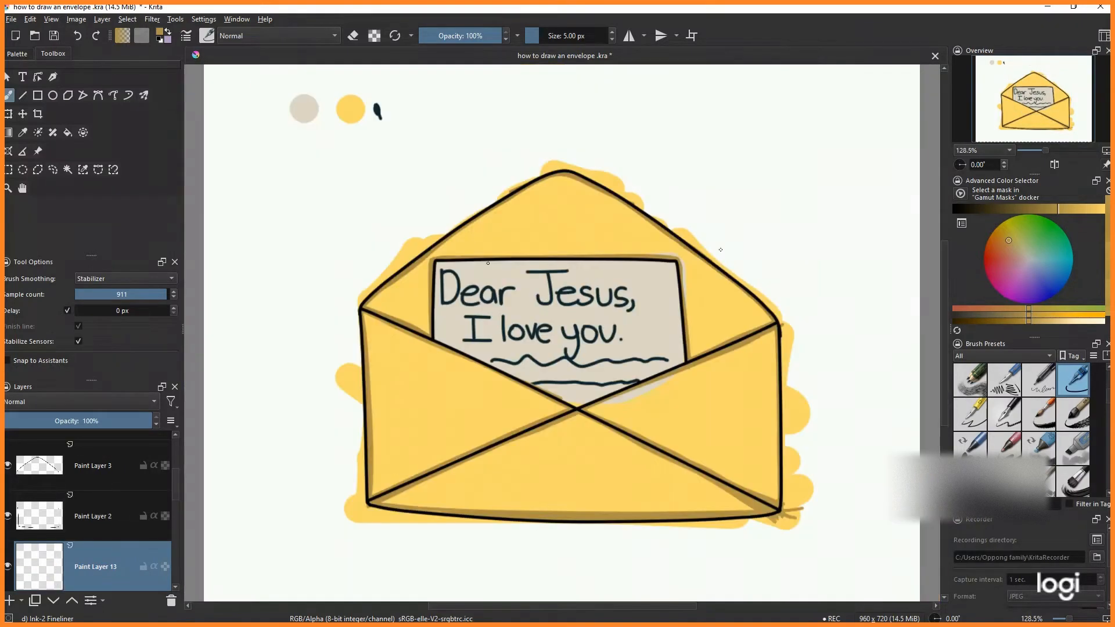
- On a new layer, sample the letter's beige, pick a darker beige, and shade the letter along the front flap's edge
{"action": "left_click", "coordinate": [22, 133]}
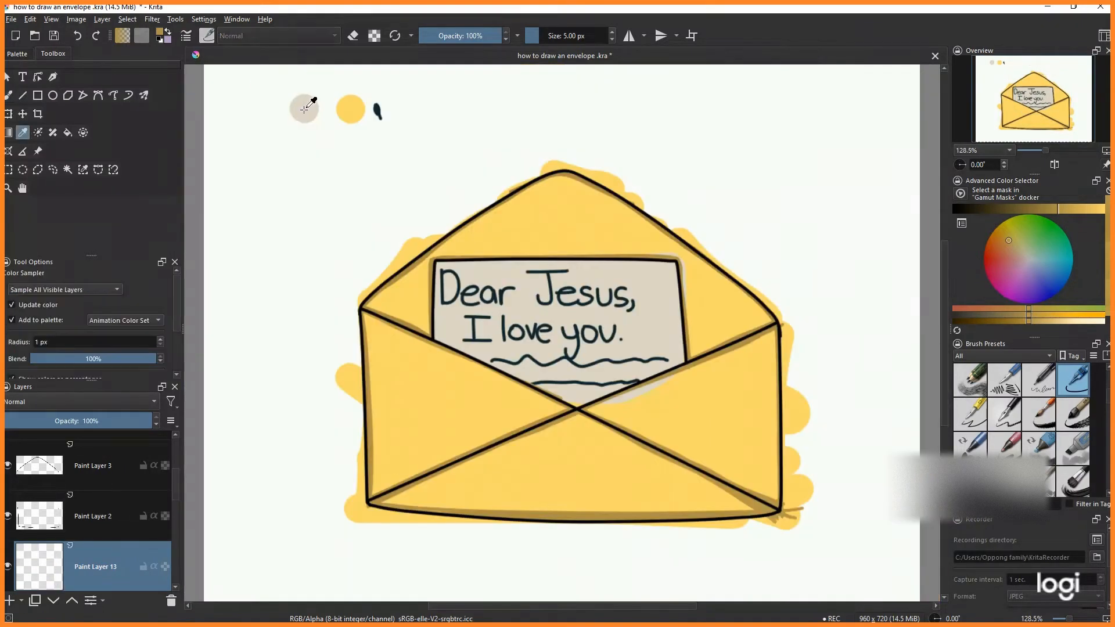
{"action": "left_click", "coordinate": [305, 108]}
{"action": "left_click", "coordinate": [9, 96]}
{"action": "left_click", "coordinate": [1071, 209]}
{"action": "scroll", "coordinate": [662, 360], "scroll_direction": "up", "scroll_amount": 4}
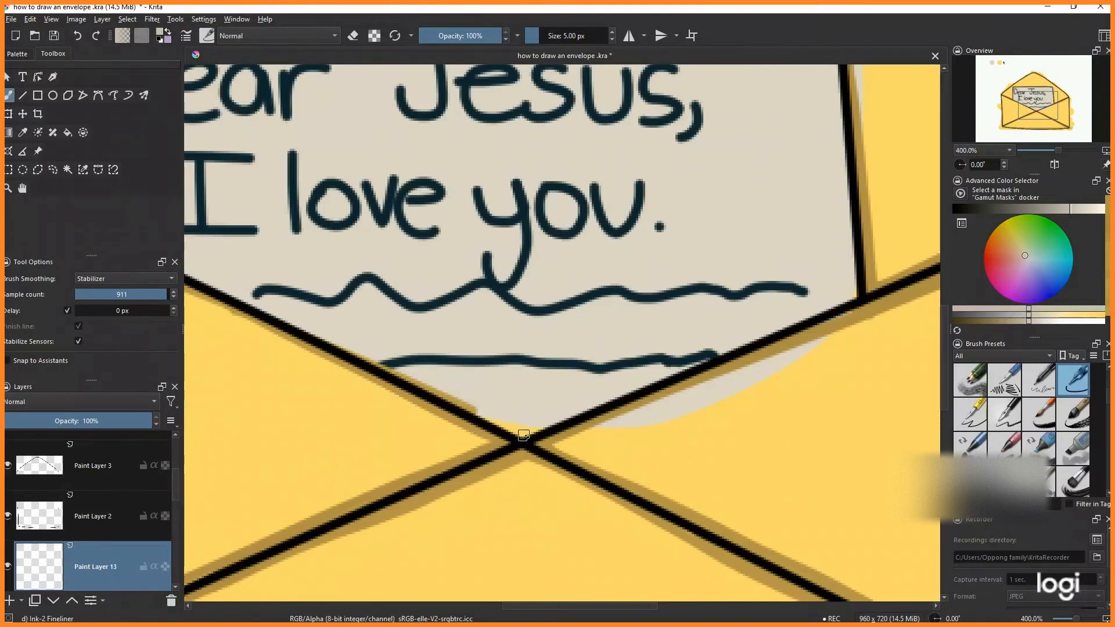
{"action": "left_click_drag", "start_coordinate": [524, 434], "coordinate": [863, 294]}
{"action": "left_click", "coordinate": [1060, 210]}
{"action": "scroll", "coordinate": [705, 348], "scroll_direction": "down", "scroll_amount": 1}
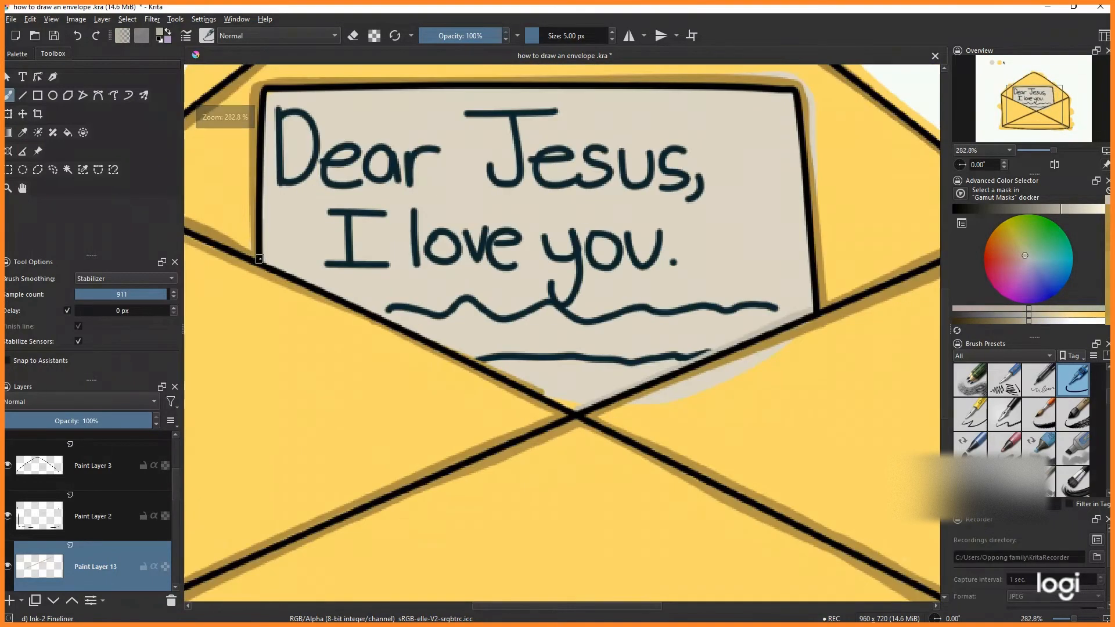
- Extend the darker beige shading along the letter's lower-left edge down to where the flaps cross
{"action": "left_click_drag", "start_coordinate": [266, 261], "coordinate": [430, 340]}
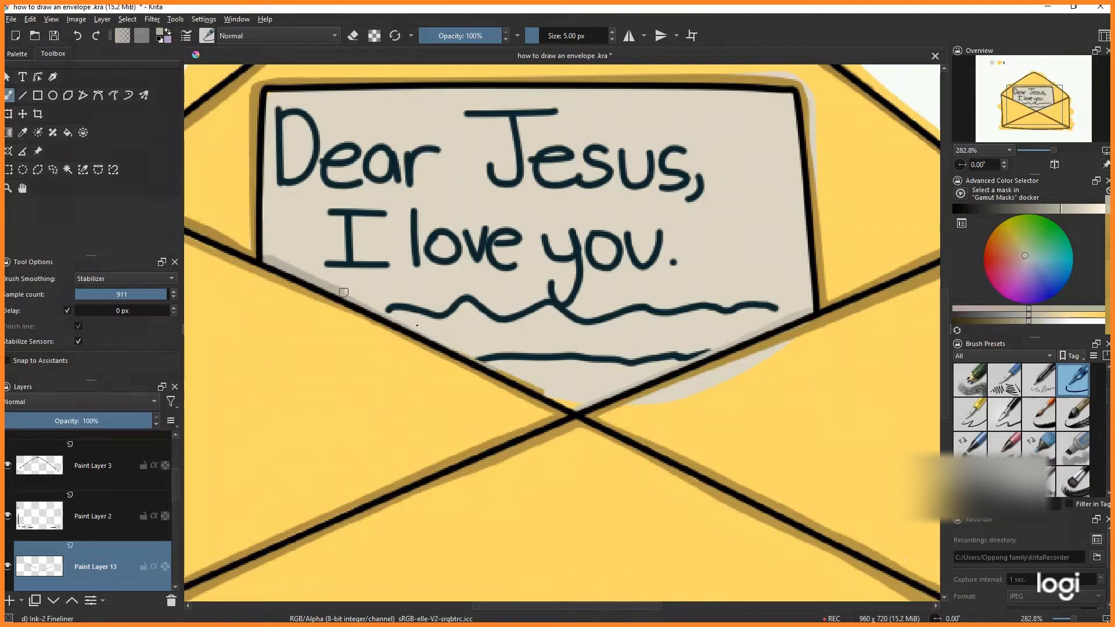
{"action": "left_click_drag", "start_coordinate": [344, 292], "coordinate": [400, 328]}
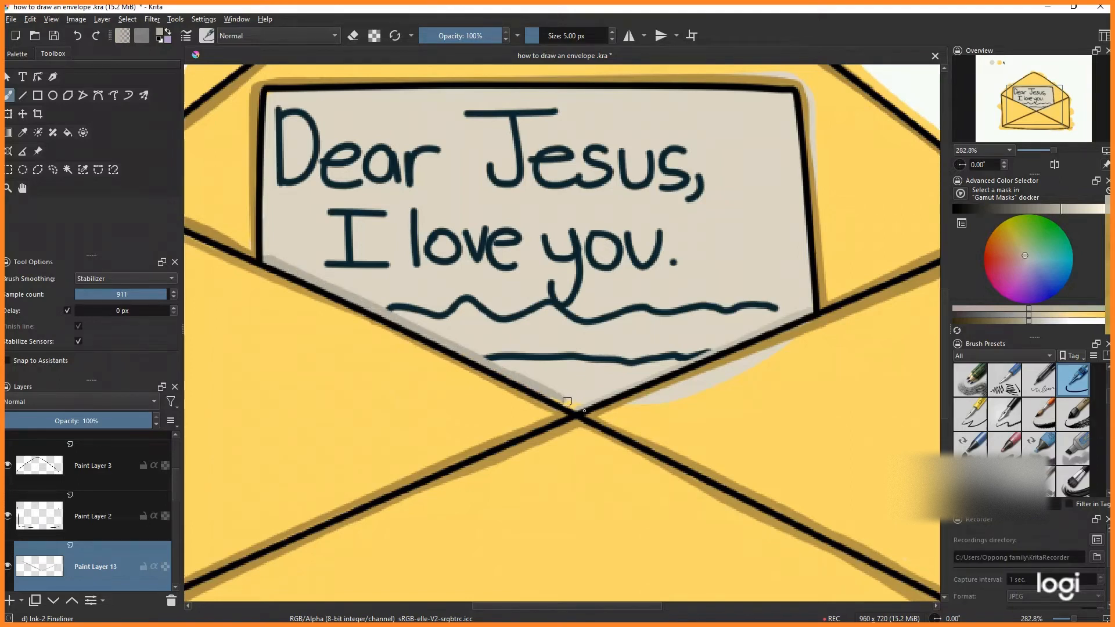
{"action": "left_click_drag", "start_coordinate": [559, 403], "coordinate": [580, 417]}
{"action": "scroll", "coordinate": [266, 258], "scroll_direction": "down", "scroll_amount": 3}
{"action": "scroll", "coordinate": [261, 204], "scroll_direction": "up", "scroll_amount": 1}
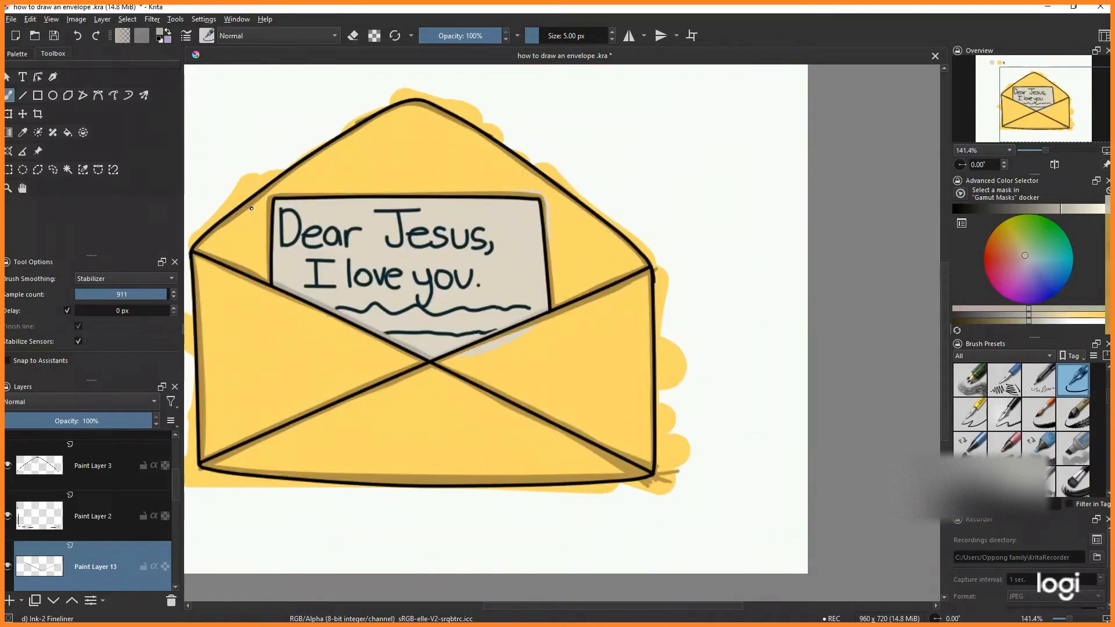
- Shade the letter along its right edge beside the open flap
{"action": "scroll", "coordinate": [262, 270], "scroll_direction": "up", "scroll_amount": 2}
{"action": "scroll", "coordinate": [262, 267], "scroll_direction": "down", "scroll_amount": 3}
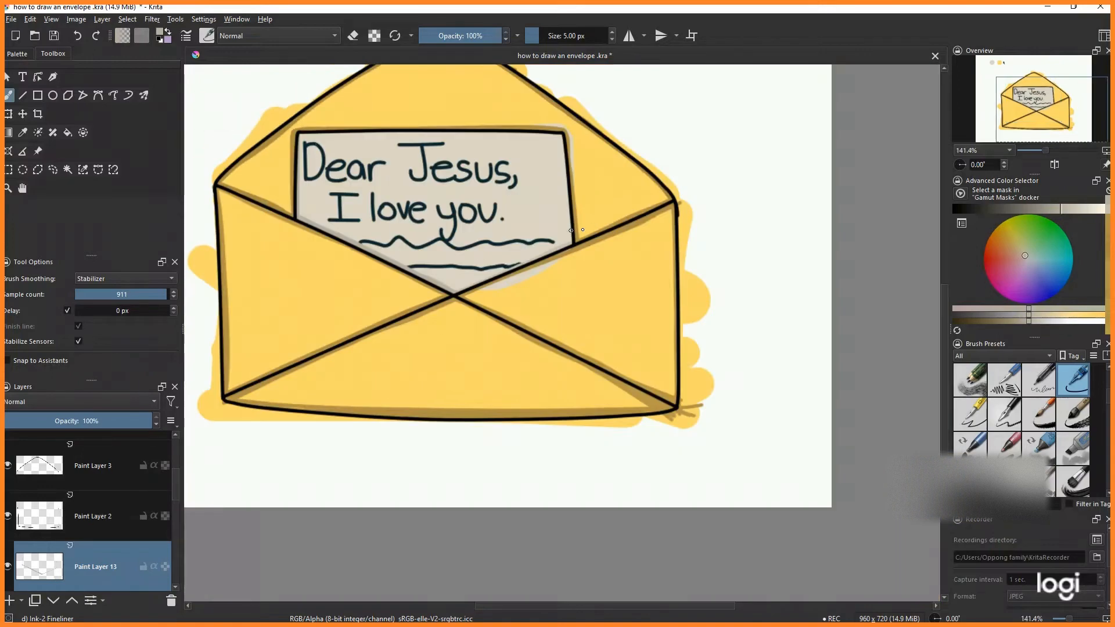
{"action": "scroll", "coordinate": [563, 133], "scroll_direction": "up", "scroll_amount": 2}
{"action": "left_click_drag", "start_coordinate": [564, 133], "coordinate": [572, 241]}
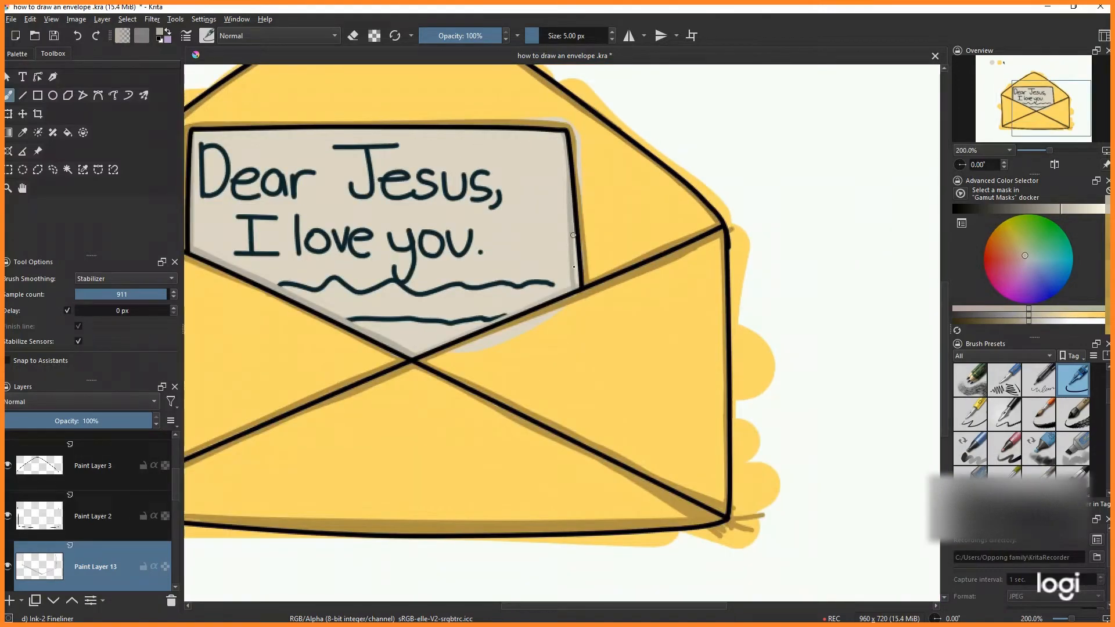
{"action": "scroll", "coordinate": [577, 269], "scroll_direction": "down", "scroll_amount": 3}
{"action": "scroll", "coordinate": [673, 302], "scroll_direction": "up", "scroll_amount": 5}
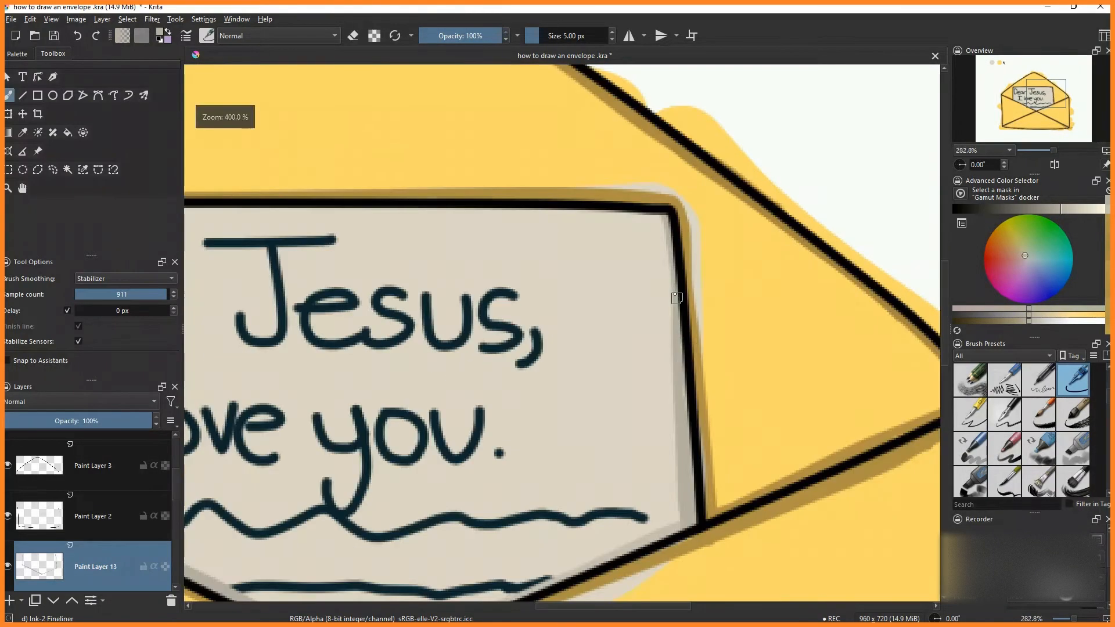
- Pick a lighter beige and shade the letter along its top edge
{"action": "left_click", "coordinate": [1063, 208]}
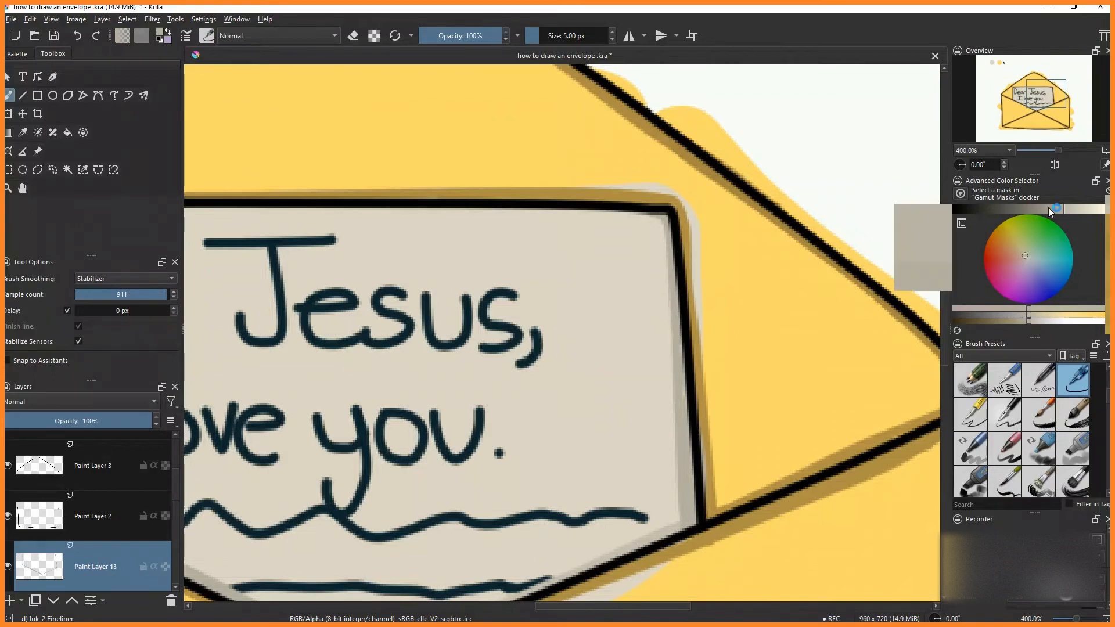
{"action": "scroll", "coordinate": [580, 211], "scroll_direction": "down", "scroll_amount": 4}
{"action": "scroll", "coordinate": [414, 219], "scroll_direction": "up", "scroll_amount": 4}
{"action": "mouse_move", "coordinate": [424, 237]}
{"action": "left_mouse_down"}
{"action": "mouse_move", "coordinate": [434, 181]}
{"action": "mouse_move", "coordinate": [853, 191]}
{"action": "left_mouse_up"}
{"action": "scroll", "coordinate": [697, 196], "scroll_direction": "down", "scroll_amount": 3}
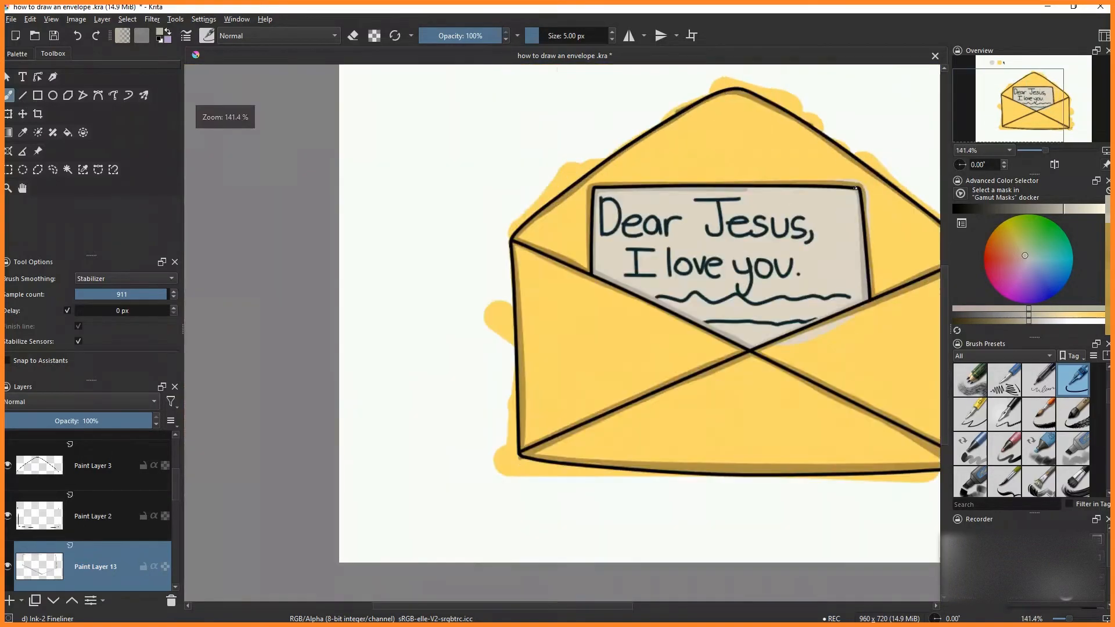
{"action": "scroll", "coordinate": [876, 189], "scroll_direction": "up", "scroll_amount": 4}
{"action": "left_click_drag", "start_coordinate": [341, 187], "coordinate": [838, 199]}
{"action": "left_click_drag", "start_coordinate": [724, 192], "coordinate": [800, 193]}
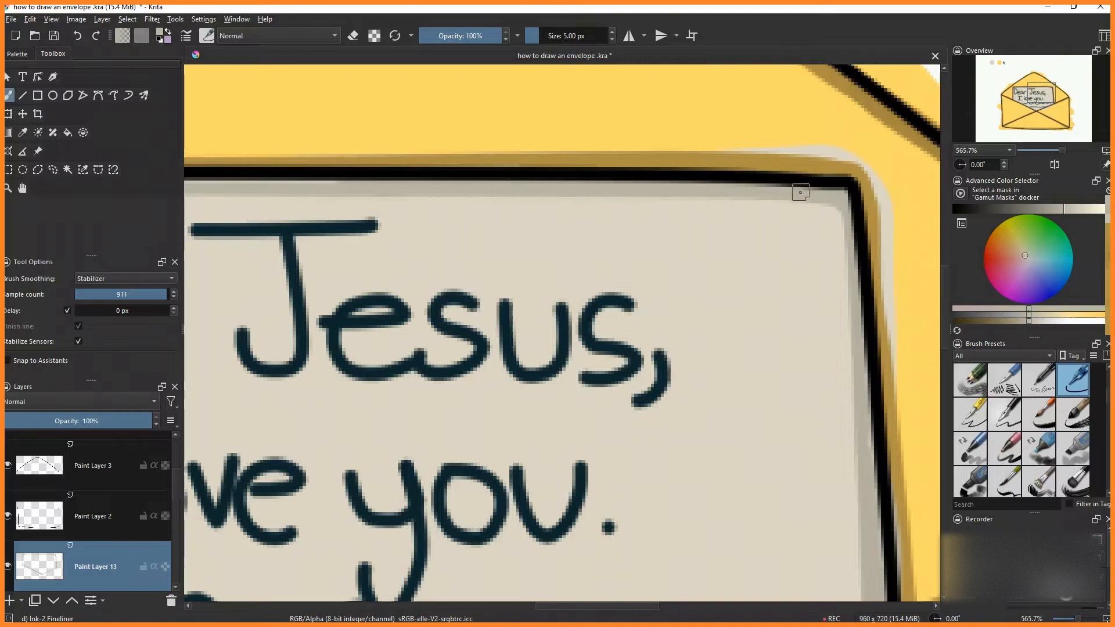
- Add a new layer, move it beneath the handwriting layer, and start a beige drop shadow behind the 'D' of Dear
{"action": "key", "text": "2"}
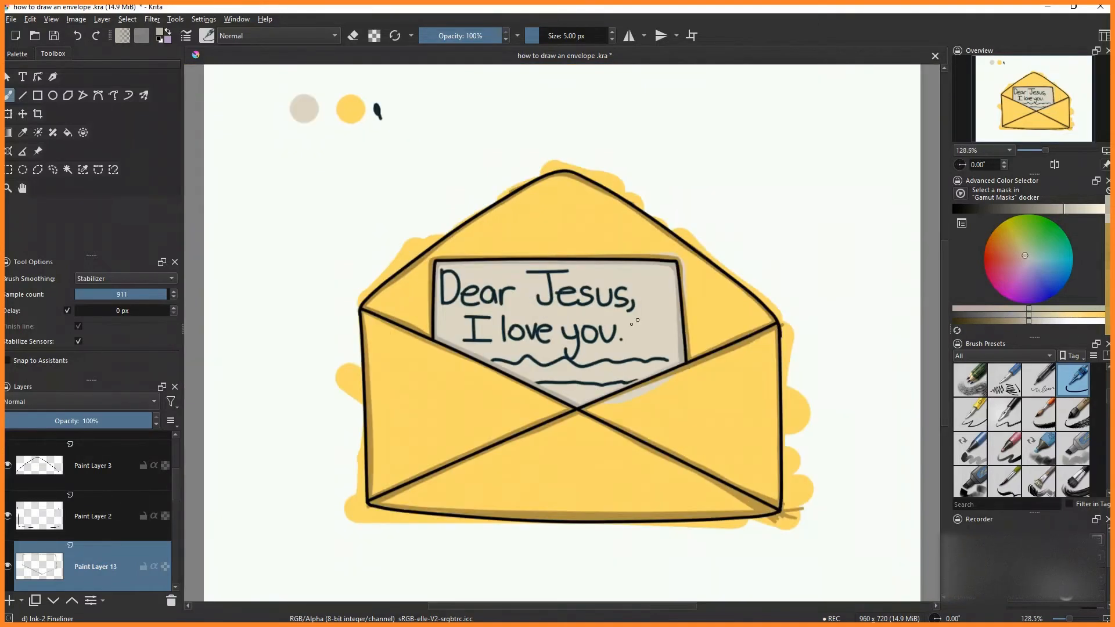
{"action": "left_click", "coordinate": [12, 601]}
{"action": "scroll", "coordinate": [445, 293], "scroll_direction": "up", "scroll_amount": 5}
{"action": "left_click_drag", "start_coordinate": [437, 220], "coordinate": [442, 330]}
{"action": "scroll", "coordinate": [97, 525], "scroll_direction": "down", "scroll_amount": 1}
{"action": "left_click_drag", "start_coordinate": [95, 450], "coordinate": [85, 568]}
{"action": "scroll", "coordinate": [90, 560], "scroll_direction": "down", "scroll_amount": 1}
{"action": "left_click_drag", "start_coordinate": [85, 529], "coordinate": [85, 575]}
{"action": "left_click_drag", "start_coordinate": [81, 524], "coordinate": [84, 585]}
{"action": "mouse_move", "coordinate": [442, 217]}
{"action": "left_mouse_down"}
{"action": "mouse_move", "coordinate": [496, 305]}
{"action": "mouse_move", "coordinate": [497, 252]}
{"action": "mouse_move", "coordinate": [481, 318]}
{"action": "mouse_move", "coordinate": [437, 342]}
{"action": "left_mouse_up"}
{"action": "scroll", "coordinate": [523, 332], "scroll_direction": "down", "scroll_amount": 3}
{"action": "scroll", "coordinate": [523, 332], "scroll_direction": "up", "scroll_amount": 4}
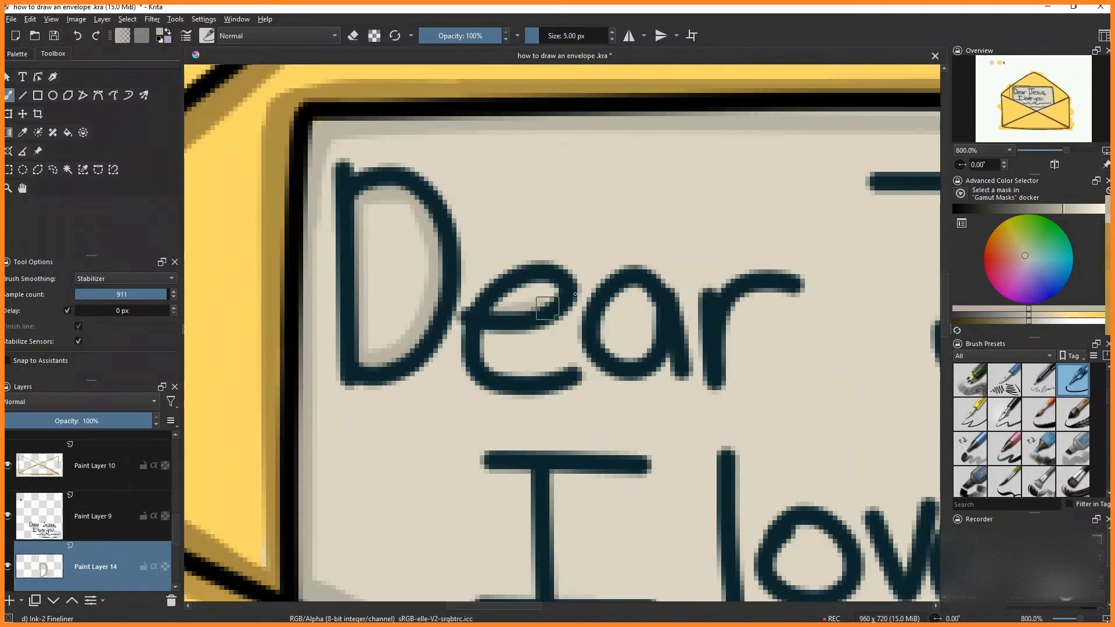
- Draw beige drop shadows behind the rest of 'Dear', the 'I' and 'love you'
{"action": "scroll", "coordinate": [485, 372], "scroll_direction": "down", "scroll_amount": 5}
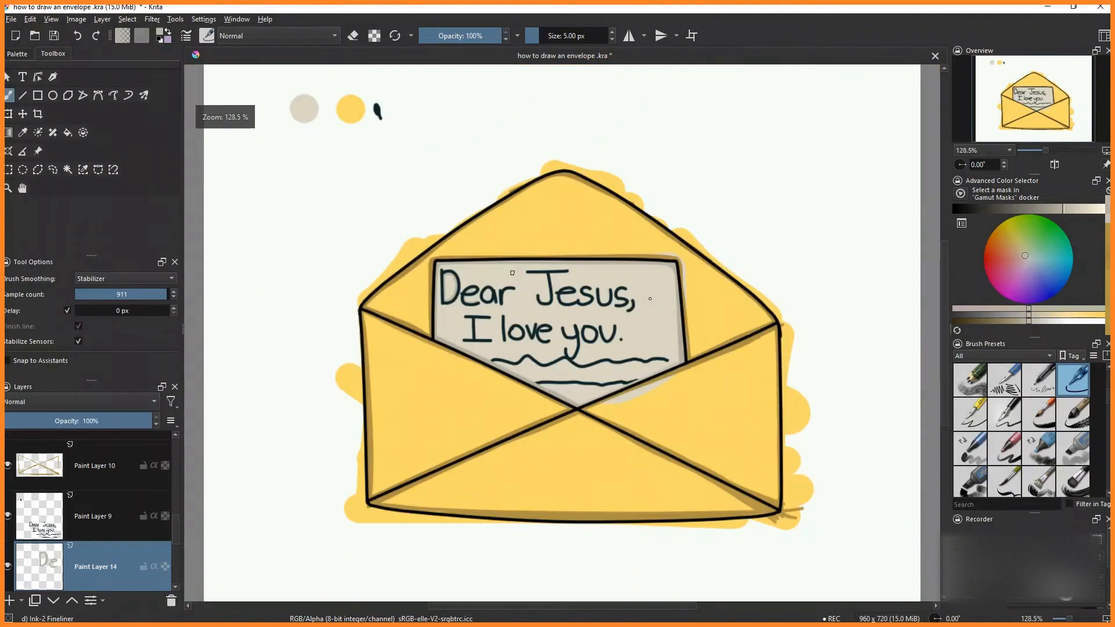
{"action": "scroll", "coordinate": [457, 276], "scroll_direction": "up", "scroll_amount": 4}
{"action": "left_click_drag", "start_coordinate": [498, 289], "coordinate": [535, 270]}
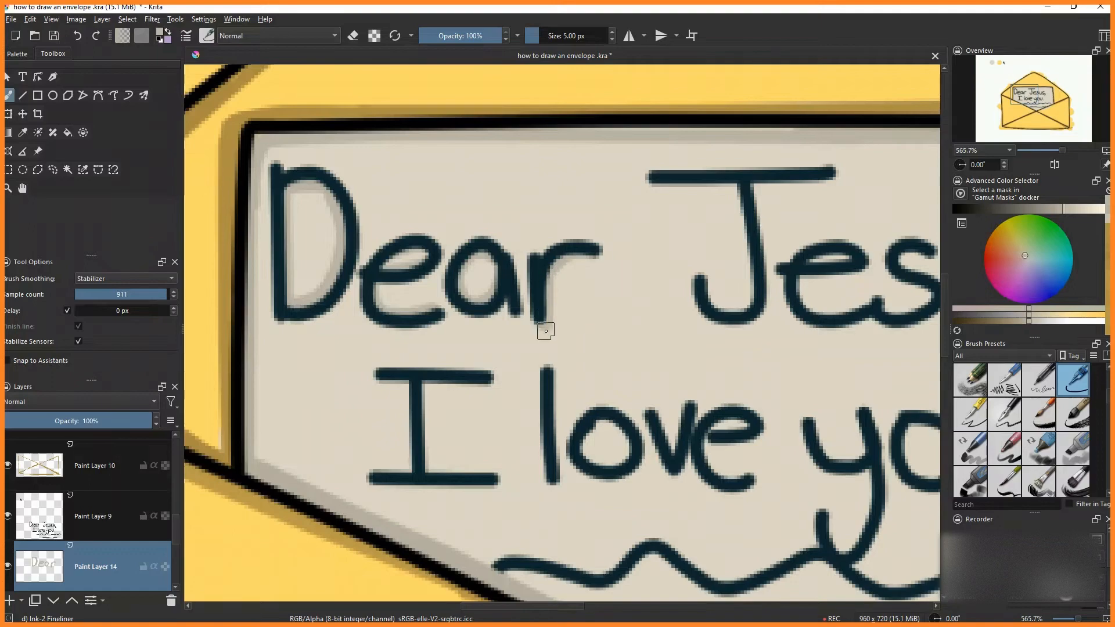
{"action": "scroll", "coordinate": [459, 453], "scroll_direction": "down", "scroll_amount": 2}
{"action": "scroll", "coordinate": [344, 341], "scroll_direction": "up", "scroll_amount": 2}
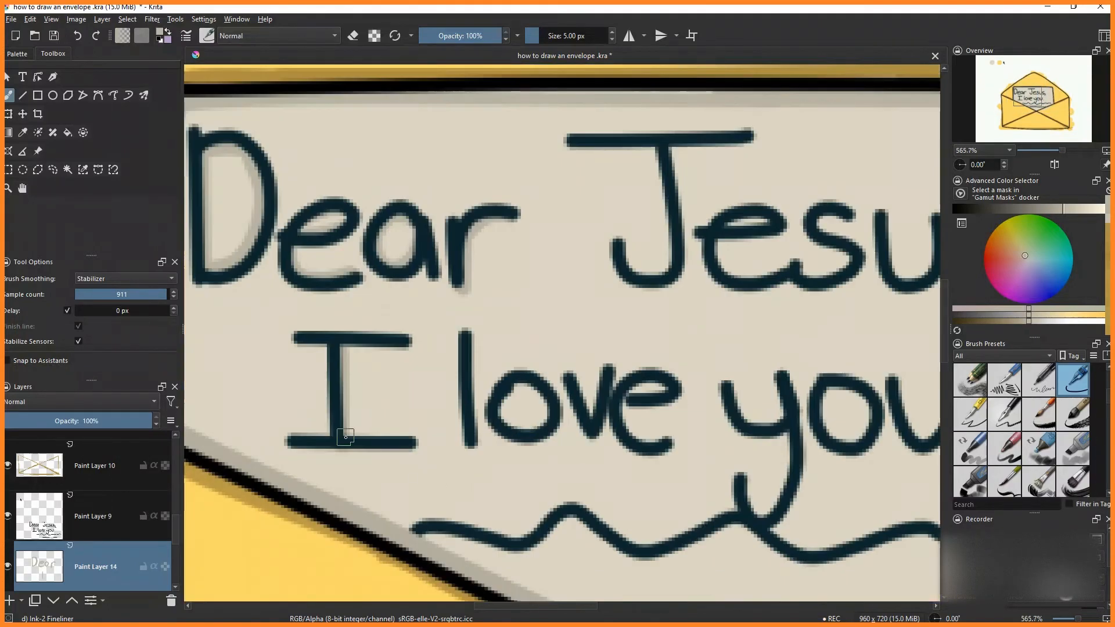
{"action": "mouse_move", "coordinate": [344, 343]}
{"action": "left_mouse_down"}
{"action": "mouse_move", "coordinate": [365, 468]}
{"action": "mouse_move", "coordinate": [407, 414]}
{"action": "mouse_move", "coordinate": [384, 435]}
{"action": "mouse_move", "coordinate": [439, 451]}
{"action": "mouse_move", "coordinate": [429, 407]}
{"action": "mouse_move", "coordinate": [397, 409]}
{"action": "mouse_move", "coordinate": [461, 404]}
{"action": "mouse_move", "coordinate": [482, 445]}
{"action": "mouse_move", "coordinate": [492, 395]}
{"action": "mouse_move", "coordinate": [517, 413]}
{"action": "mouse_move", "coordinate": [564, 416]}
{"action": "mouse_move", "coordinate": [518, 439]}
{"action": "left_mouse_up"}
{"action": "scroll", "coordinate": [332, 433], "scroll_direction": "down", "scroll_amount": 3}
{"action": "scroll", "coordinate": [390, 421], "scroll_direction": "up", "scroll_amount": 3}
{"action": "mouse_move", "coordinate": [627, 408]}
{"action": "left_mouse_down"}
{"action": "mouse_move", "coordinate": [644, 448]}
{"action": "mouse_move", "coordinate": [676, 418]}
{"action": "mouse_move", "coordinate": [671, 390]}
{"action": "mouse_move", "coordinate": [672, 426]}
{"action": "mouse_move", "coordinate": [716, 415]}
{"action": "mouse_move", "coordinate": [734, 471]}
{"action": "mouse_move", "coordinate": [768, 442]}
{"action": "mouse_move", "coordinate": [734, 408]}
{"action": "mouse_move", "coordinate": [725, 446]}
{"action": "mouse_move", "coordinate": [785, 420]}
{"action": "left_mouse_up"}
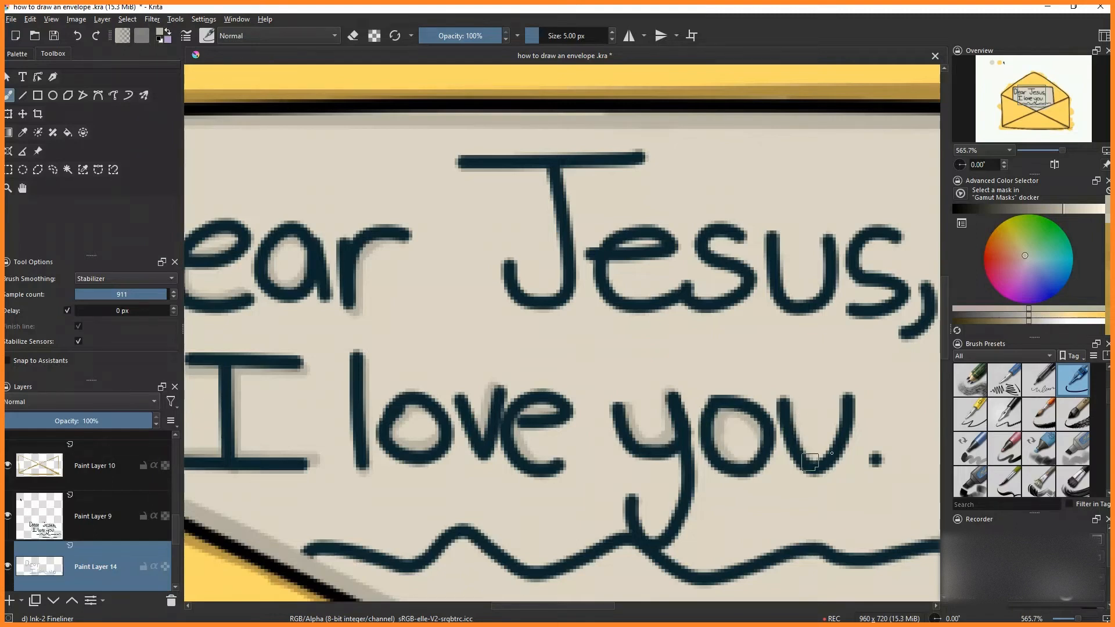
- Draw drop shadows behind 'you.' and each letter of 'Jesus,' including the comma
{"action": "left_click_drag", "start_coordinate": [831, 453], "coordinate": [843, 402]}
{"action": "left_click_drag", "start_coordinate": [813, 427], "coordinate": [602, 303]}
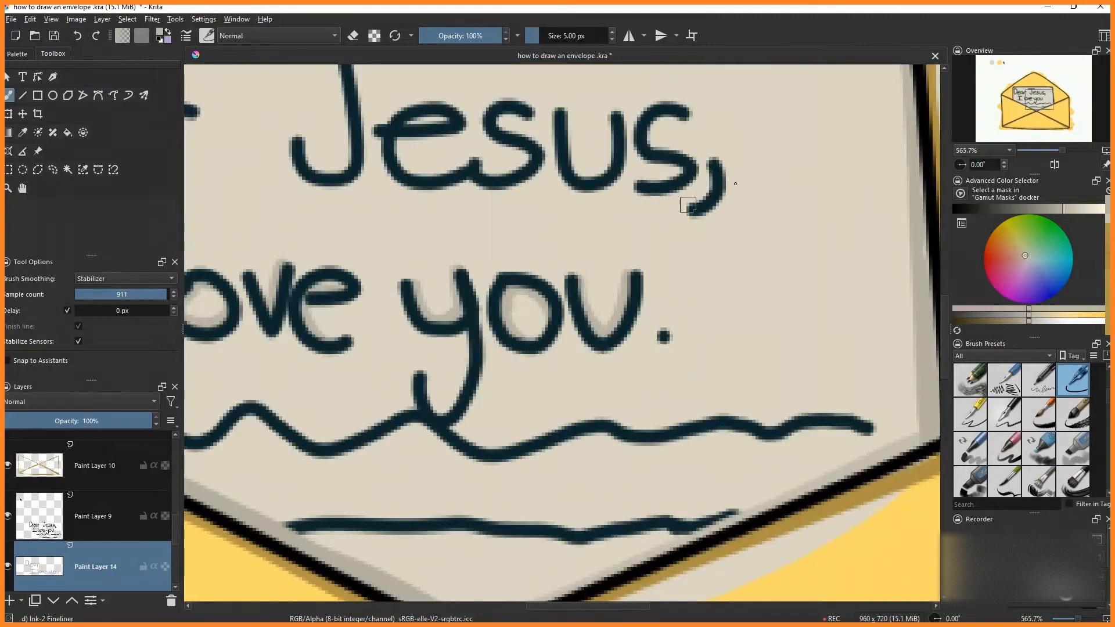
{"action": "left_click_drag", "start_coordinate": [713, 164], "coordinate": [703, 203]}
{"action": "left_click_drag", "start_coordinate": [584, 180], "coordinate": [616, 119]}
{"action": "left_click_drag", "start_coordinate": [685, 114], "coordinate": [653, 124]}
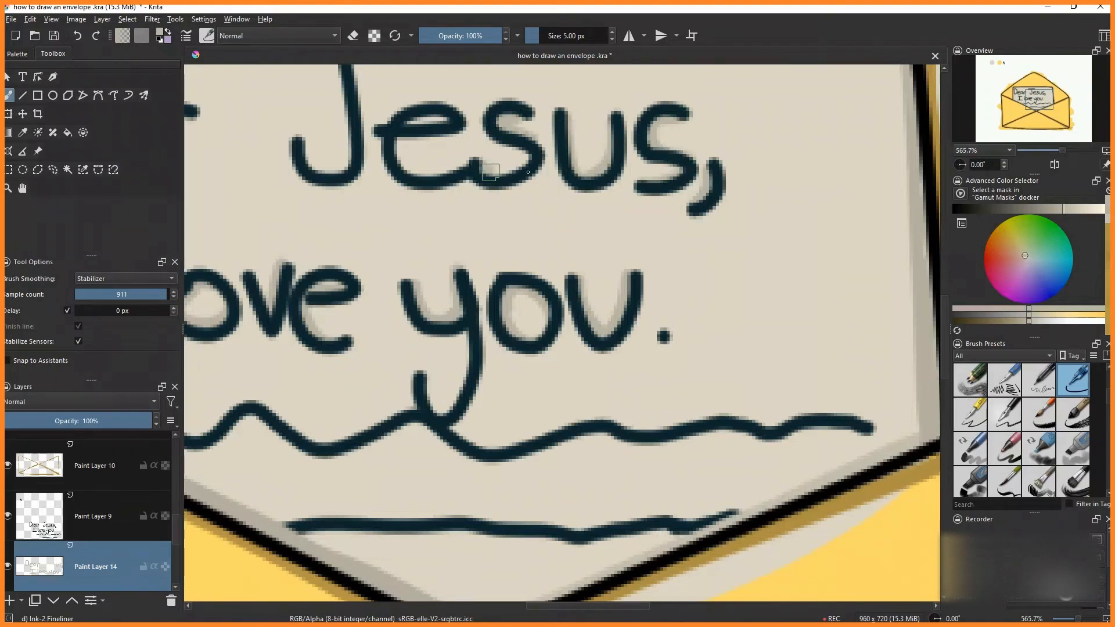
{"action": "left_click_drag", "start_coordinate": [491, 172], "coordinate": [527, 160]}
{"action": "left_click_drag", "start_coordinate": [398, 143], "coordinate": [478, 164]}
{"action": "scroll", "coordinate": [396, 122], "scroll_direction": "down", "scroll_amount": 2}
{"action": "scroll", "coordinate": [334, 84], "scroll_direction": "up", "scroll_amount": 2}
{"action": "mouse_move", "coordinate": [326, 88]}
{"action": "left_mouse_down"}
{"action": "mouse_move", "coordinate": [406, 92]}
{"action": "mouse_move", "coordinate": [414, 150]}
{"action": "mouse_move", "coordinate": [369, 213]}
{"action": "left_mouse_up"}
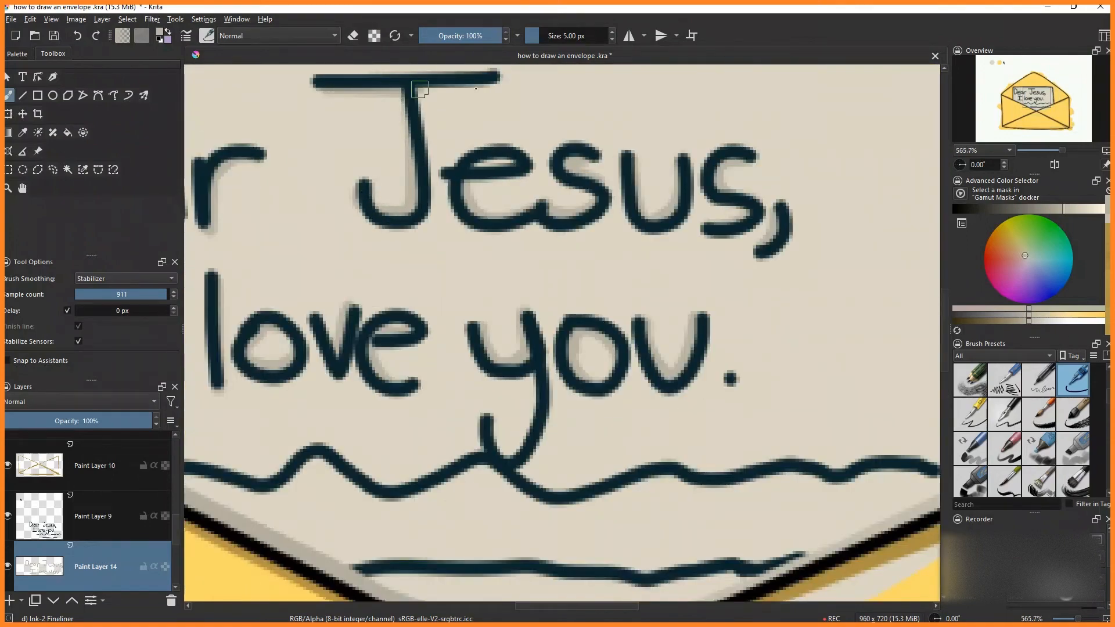
- Add drop shadows beneath both wavy lines at the bottom of the letter
{"action": "scroll", "coordinate": [419, 89], "scroll_direction": "down", "scroll_amount": 3}
{"action": "scroll", "coordinate": [453, 348], "scroll_direction": "up", "scroll_amount": 3}
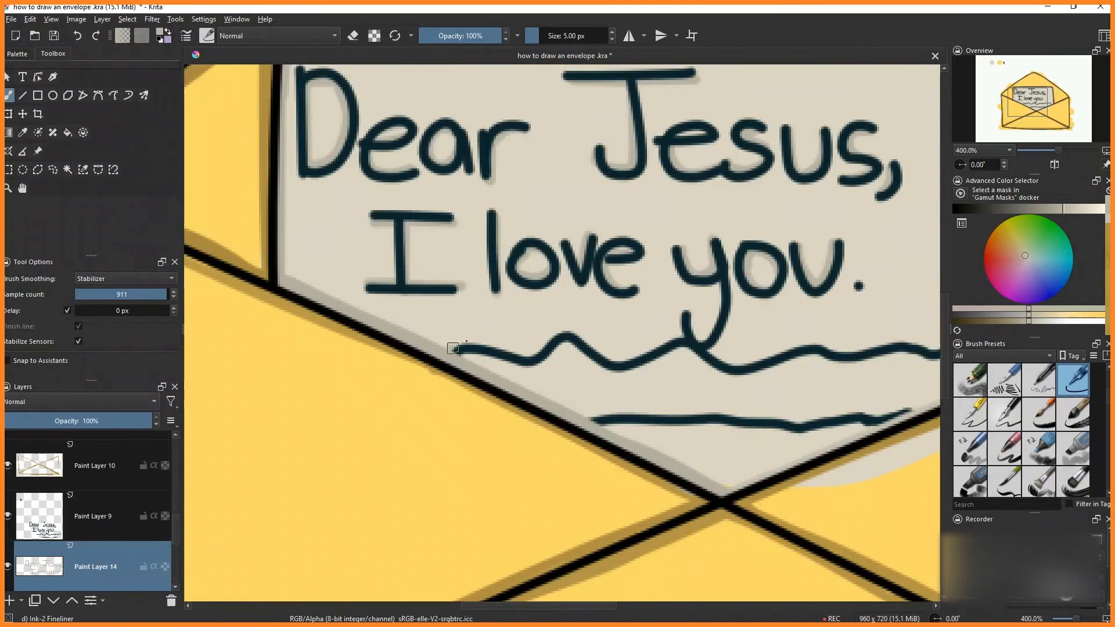
{"action": "mouse_move", "coordinate": [453, 348]}
{"action": "left_mouse_down"}
{"action": "mouse_move", "coordinate": [532, 351]}
{"action": "mouse_move", "coordinate": [568, 333]}
{"action": "mouse_move", "coordinate": [606, 351]}
{"action": "mouse_move", "coordinate": [713, 352]}
{"action": "left_mouse_up"}
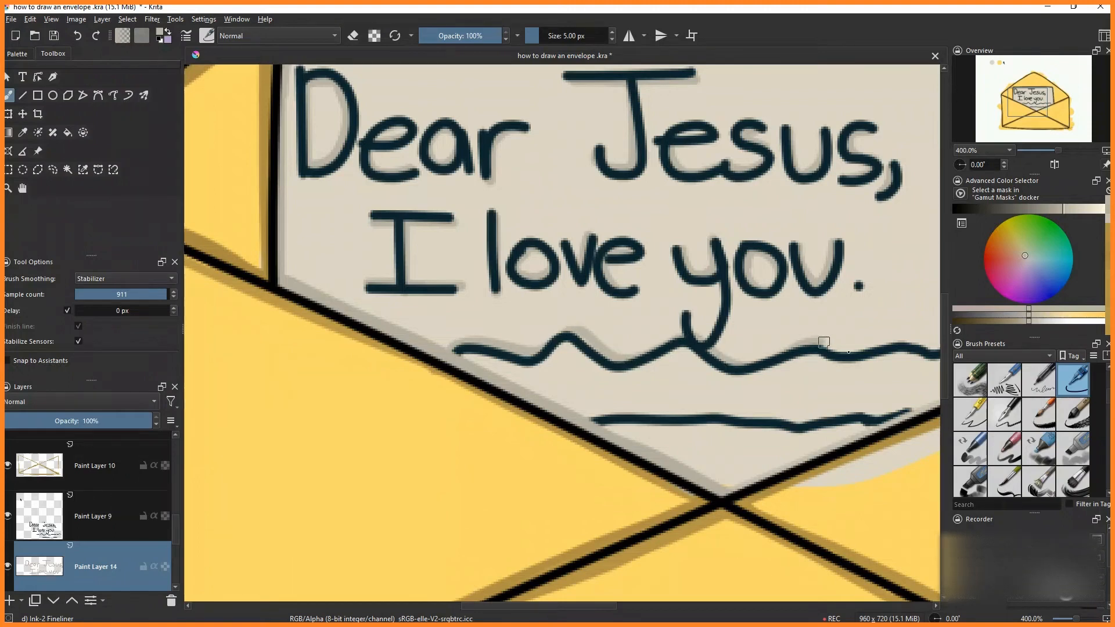
{"action": "left_click_drag", "start_coordinate": [824, 342], "coordinate": [937, 349]}
{"action": "left_click_drag", "start_coordinate": [593, 417], "coordinate": [735, 413]}
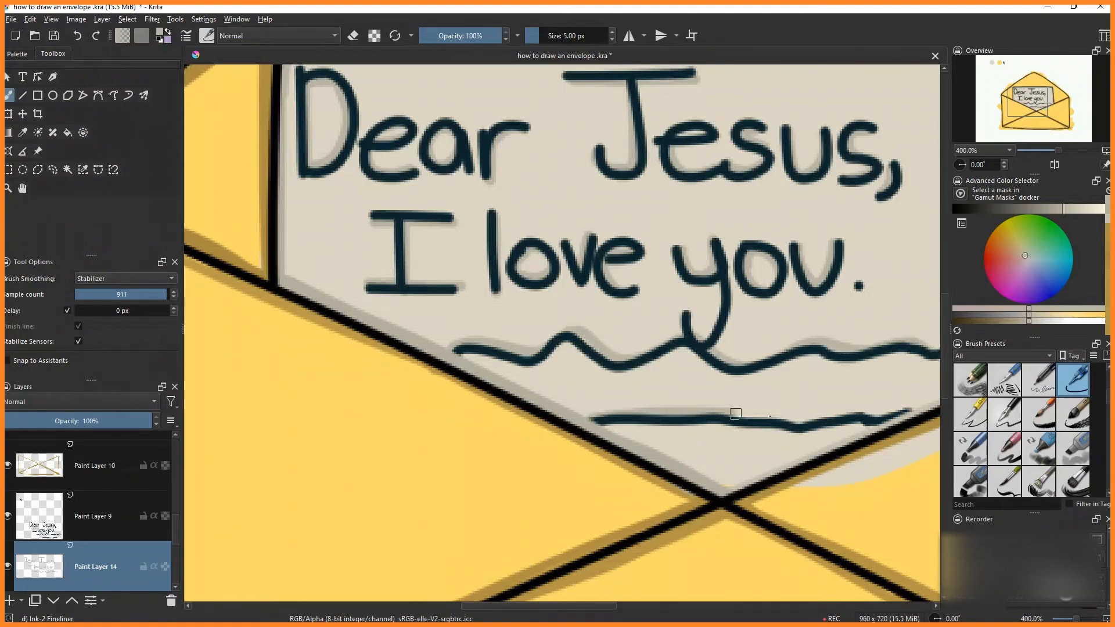
{"action": "left_click_drag", "start_coordinate": [821, 421], "coordinate": [906, 409]}
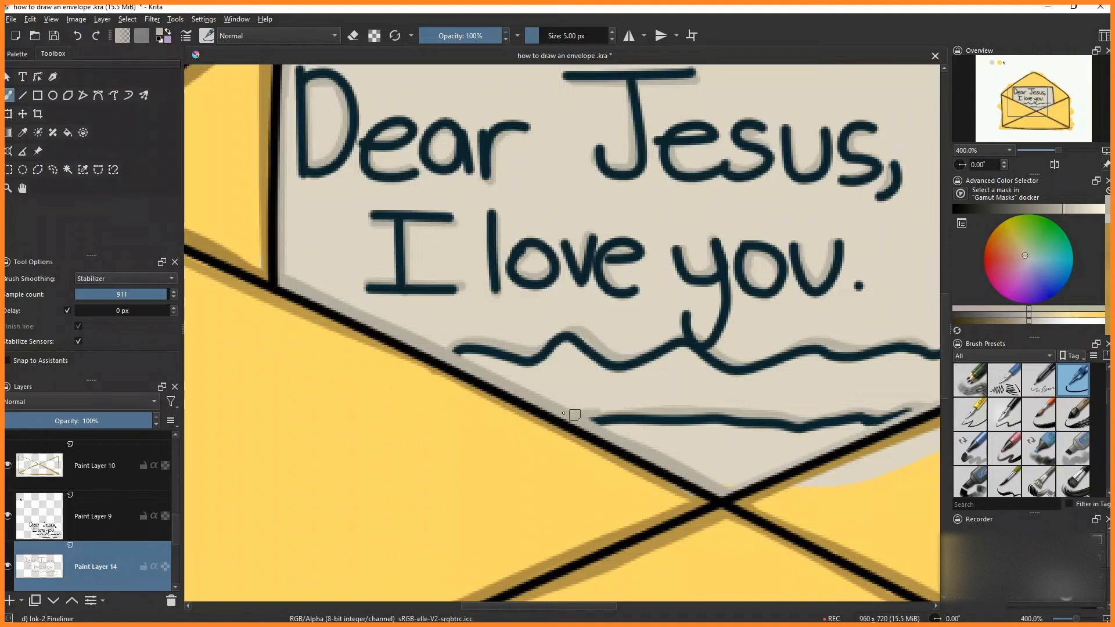
{"action": "scroll", "coordinate": [572, 410], "scroll_direction": "down", "scroll_amount": 4}
{"action": "scroll", "coordinate": [755, 386], "scroll_direction": "up", "scroll_amount": 3}
{"action": "mouse_move", "coordinate": [690, 381]}
{"action": "left_mouse_down"}
{"action": "mouse_move", "coordinate": [664, 387]}
{"action": "mouse_move", "coordinate": [713, 385]}
{"action": "left_mouse_up"}
- Switch to the eraser, select the yellow backdrop layer, and erase the yellow blob surrounding the envelope
{"action": "key", "text": "2"}
{"action": "scroll", "coordinate": [1080, 384], "scroll_direction": "up", "scroll_amount": 5}
{"action": "left_click", "coordinate": [970, 381]}
{"action": "scroll", "coordinate": [93, 540], "scroll_direction": "down", "scroll_amount": 5}
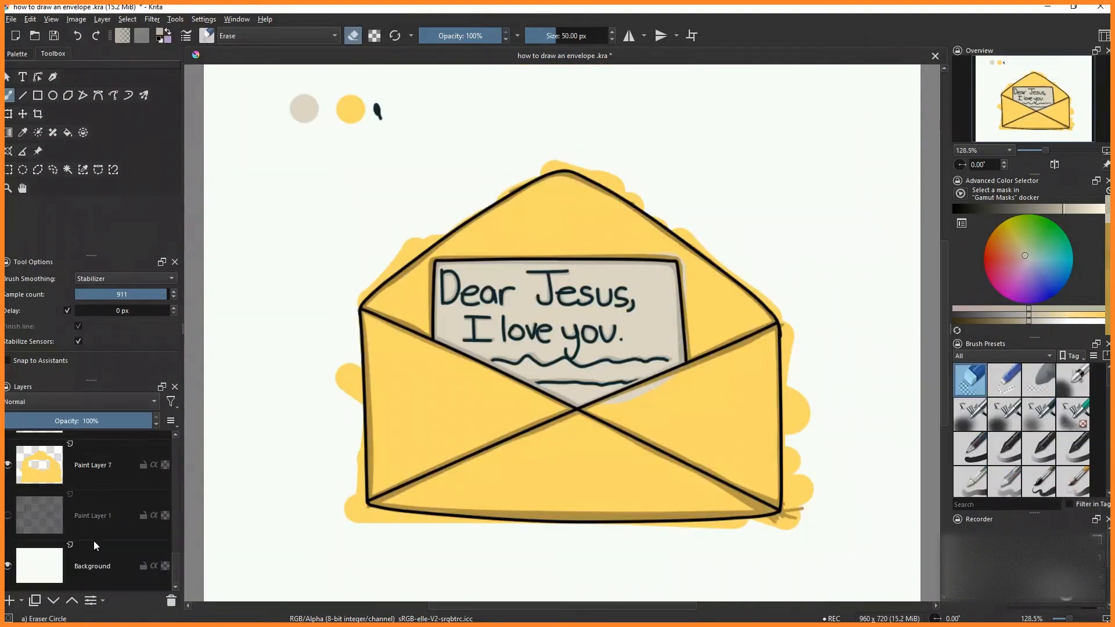
{"action": "left_click", "coordinate": [93, 465]}
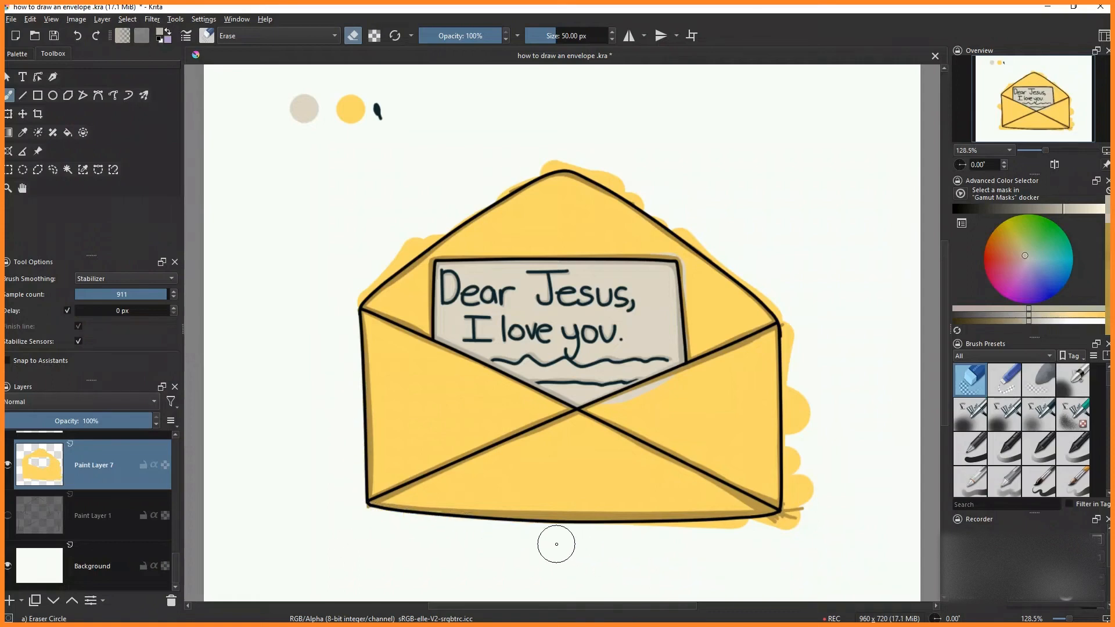
{"action": "mouse_move", "coordinate": [556, 544]}
{"action": "left_mouse_down"}
{"action": "mouse_move", "coordinate": [791, 532]}
{"action": "mouse_move", "coordinate": [795, 318]}
{"action": "mouse_move", "coordinate": [808, 499]}
{"action": "left_mouse_up"}
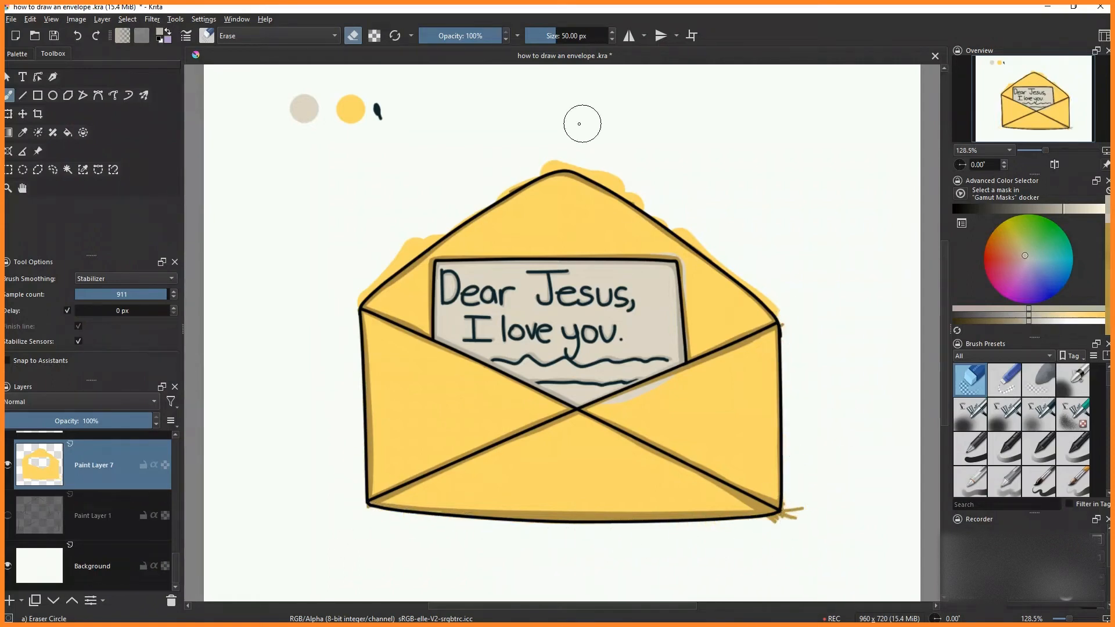
{"action": "mouse_move", "coordinate": [579, 123]}
{"action": "left_mouse_down"}
{"action": "mouse_move", "coordinate": [570, 154]}
{"action": "mouse_move", "coordinate": [707, 239]}
{"action": "mouse_move", "coordinate": [784, 305]}
{"action": "left_mouse_up"}
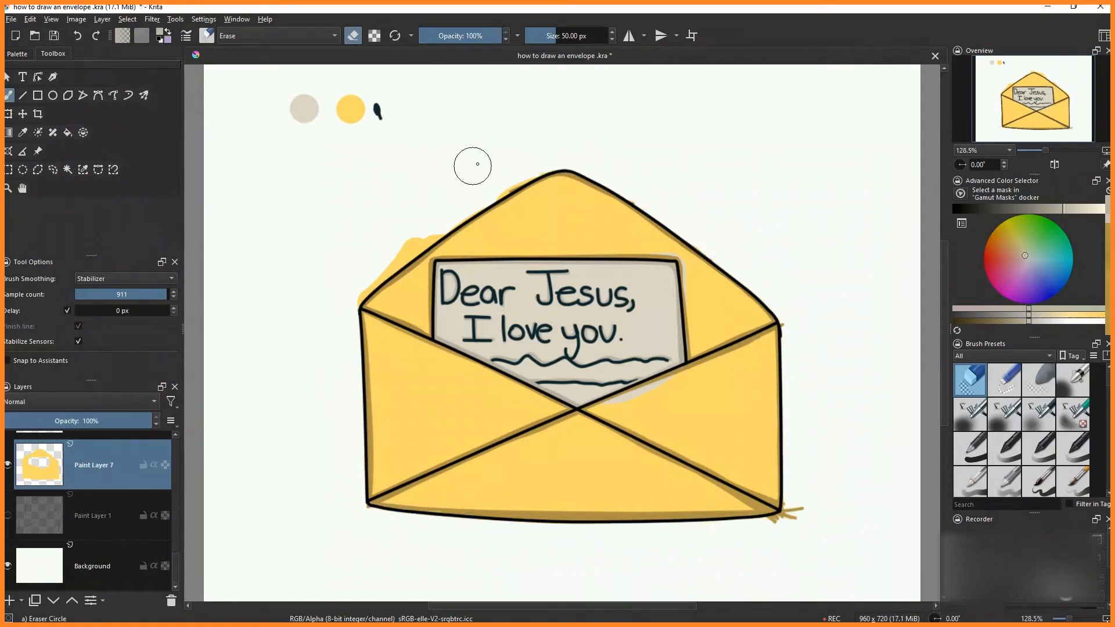
{"action": "mouse_move", "coordinate": [473, 166]}
{"action": "left_mouse_down"}
{"action": "mouse_move", "coordinate": [491, 187]}
{"action": "mouse_move", "coordinate": [340, 296]}
{"action": "mouse_move", "coordinate": [366, 269]}
{"action": "mouse_move", "coordinate": [359, 292]}
{"action": "left_mouse_up"}
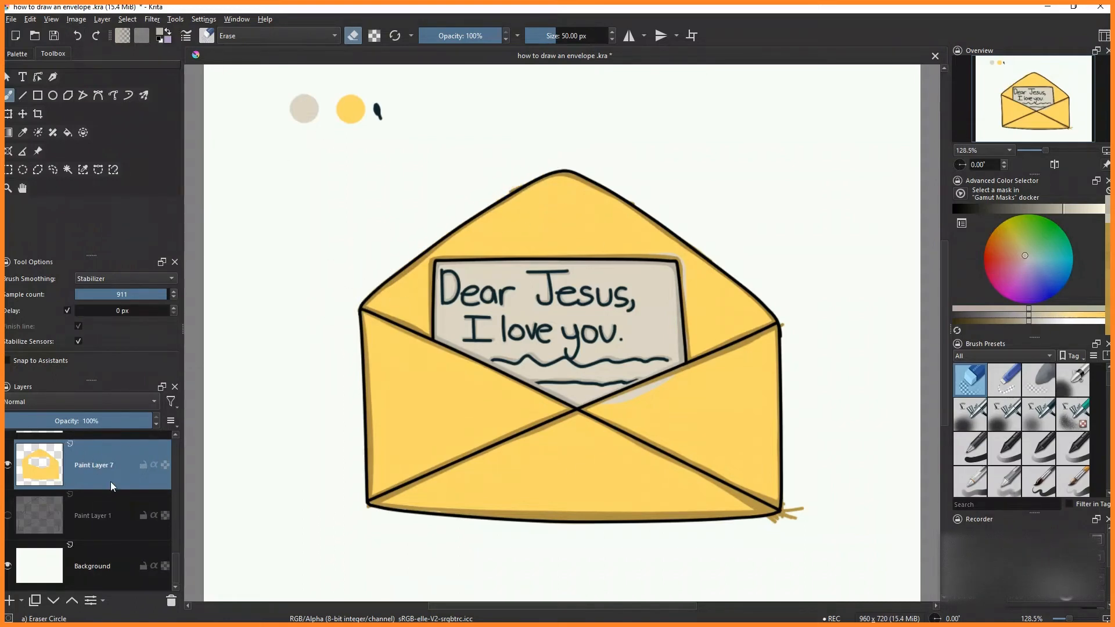
- On the outline-shading layer, erase the stray stroke sticking out at the envelope's lower-right corner
{"action": "scroll", "coordinate": [104, 493], "scroll_direction": "up", "scroll_amount": 3}
{"action": "left_click", "coordinate": [97, 501]}
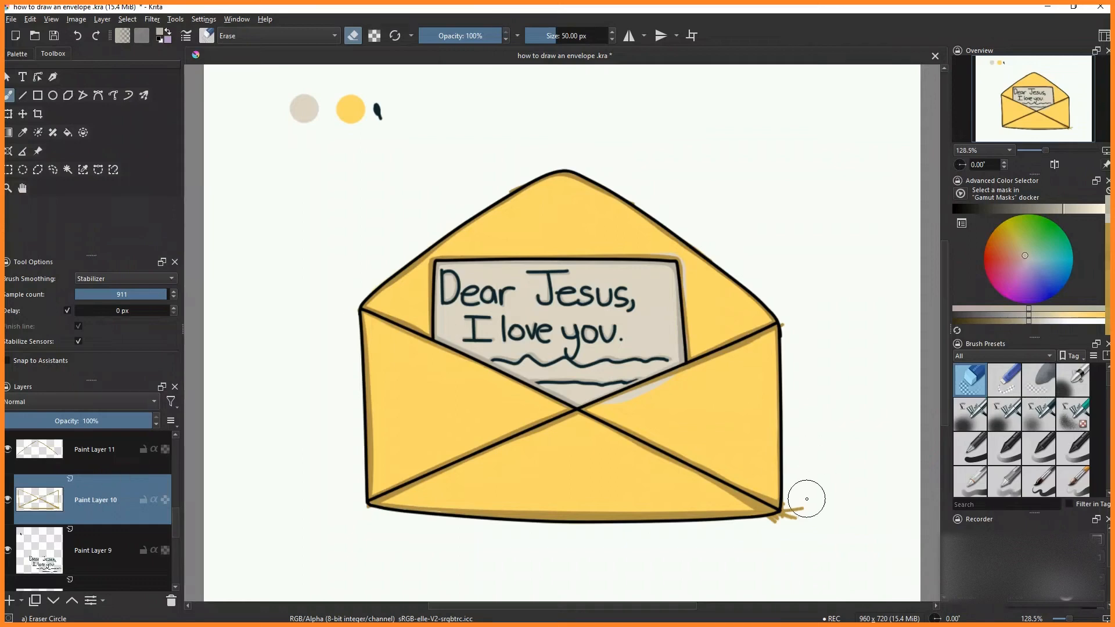
{"action": "left_click_drag", "start_coordinate": [791, 520], "coordinate": [772, 532]}
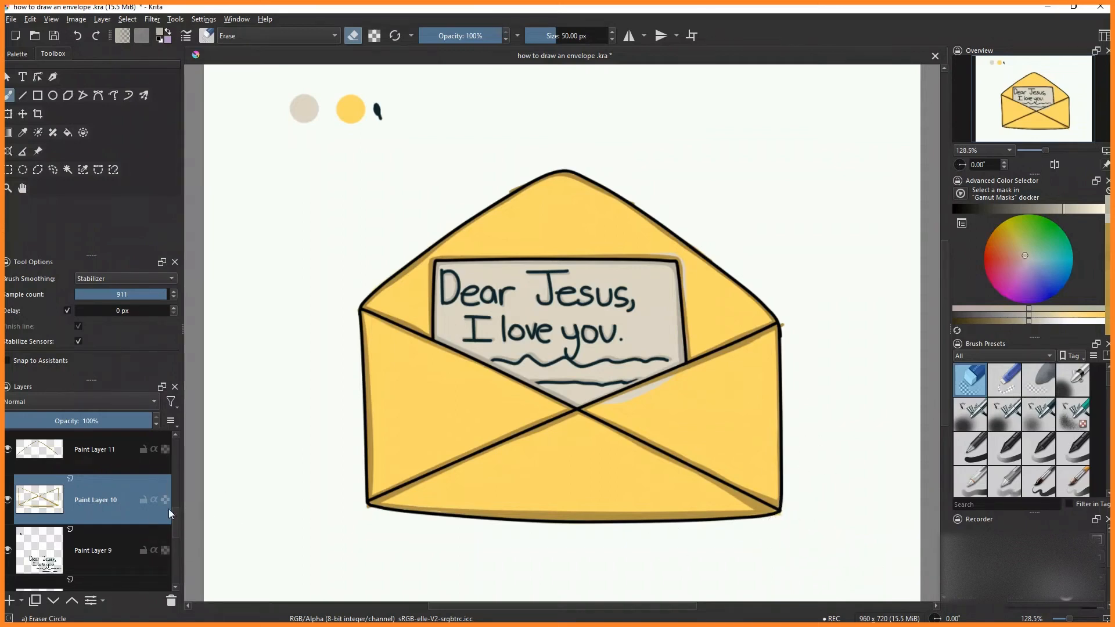
- Step through the layers one by one to check what each contains
{"action": "key", "text": "Page_Up"}
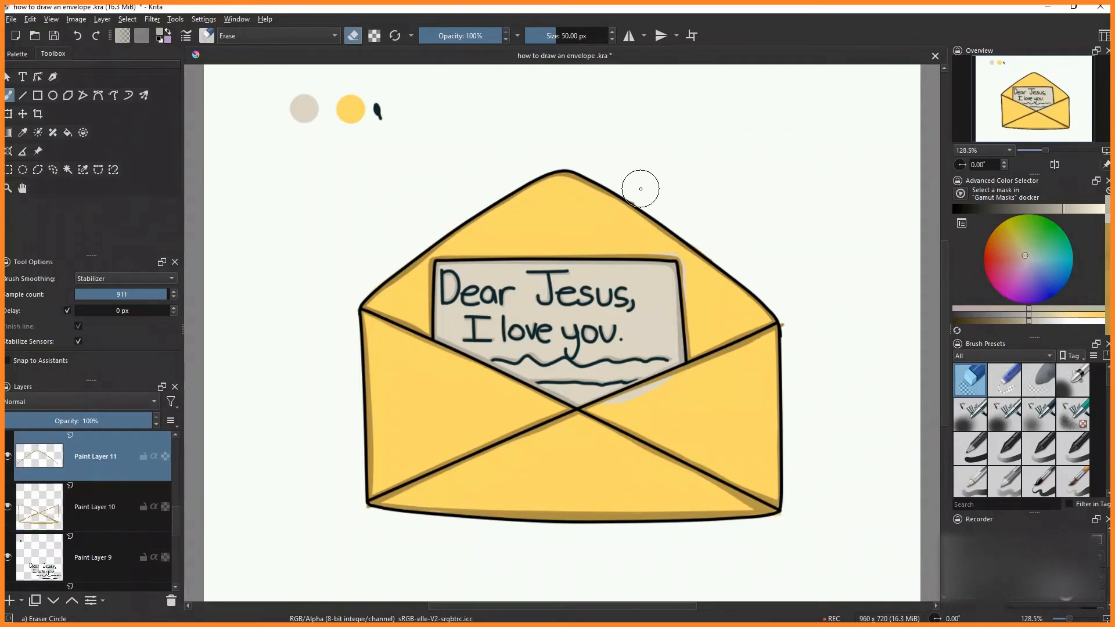
{"action": "key", "text": "Page_Down"}
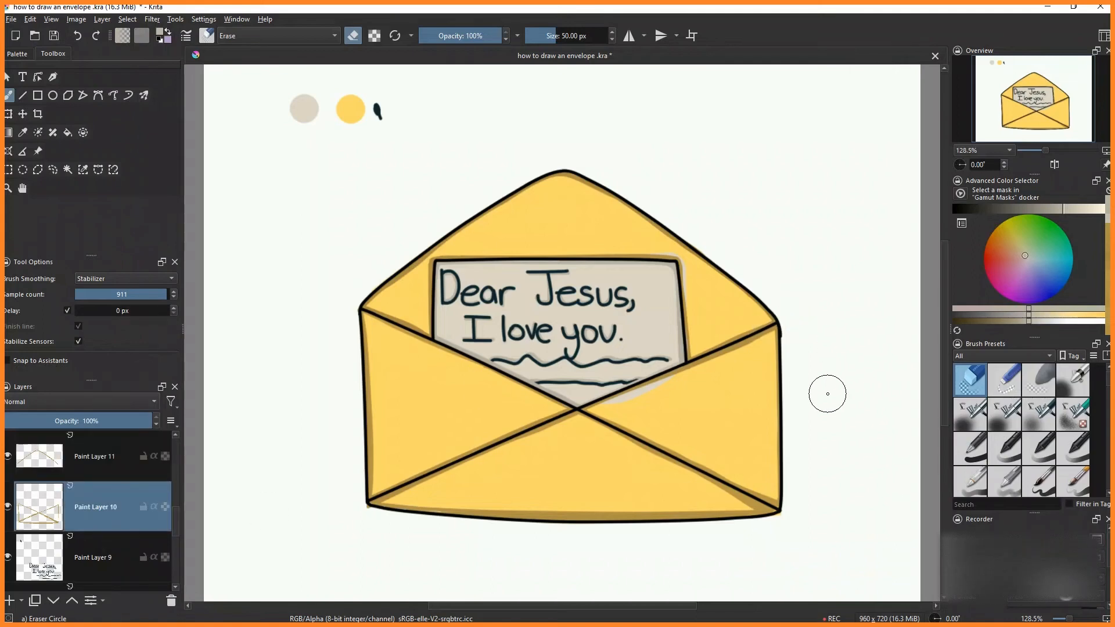
{"action": "key", "text": "Page_Down"}
{"action": "key", "text": "Page_Down"}
{"action": "key", "text": "Page_Down"}
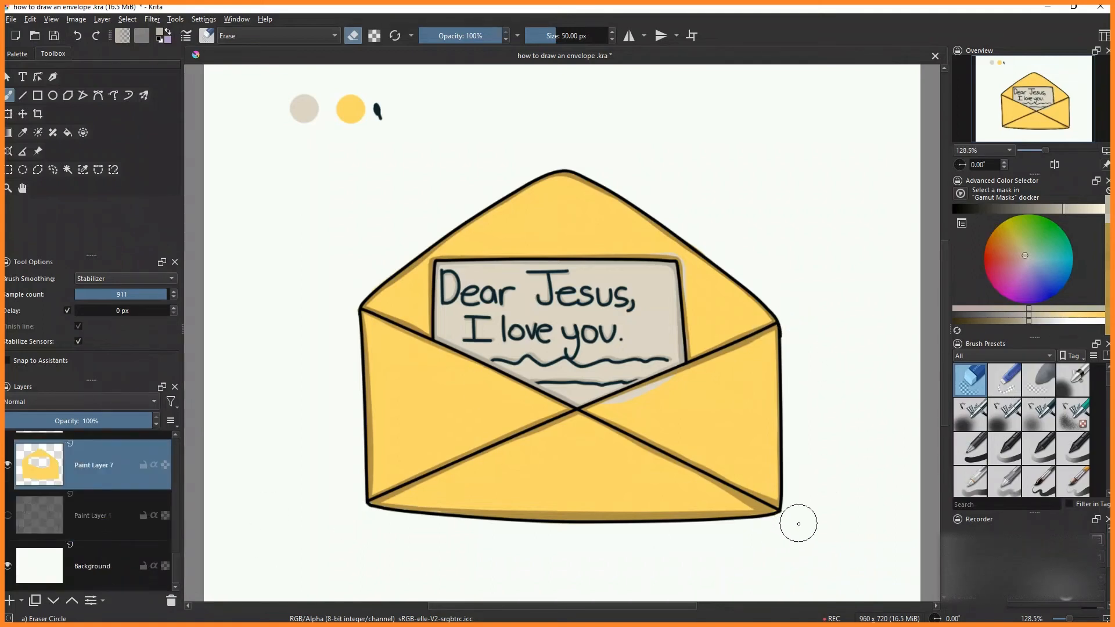
{"action": "key", "text": "Page_Up"}
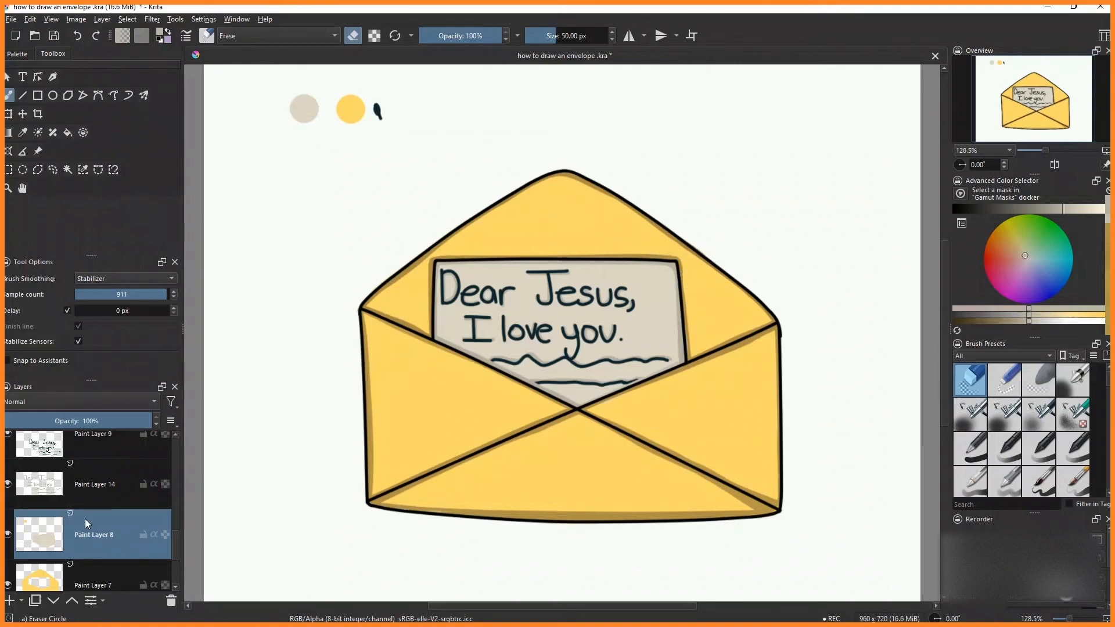
- Select the swatch layer and erase the beige and yellow test colour dots above the envelope
{"action": "scroll", "coordinate": [86, 516], "scroll_direction": "down", "scroll_amount": 3}
{"action": "left_click", "coordinate": [107, 479]}
{"action": "scroll", "coordinate": [107, 482], "scroll_direction": "up", "scroll_amount": 3}
{"action": "left_click", "coordinate": [109, 526]}
{"action": "mouse_move", "coordinate": [299, 95]}
{"action": "left_mouse_down"}
{"action": "mouse_move", "coordinate": [395, 106]}
{"action": "mouse_move", "coordinate": [269, 112]}
{"action": "left_mouse_up"}
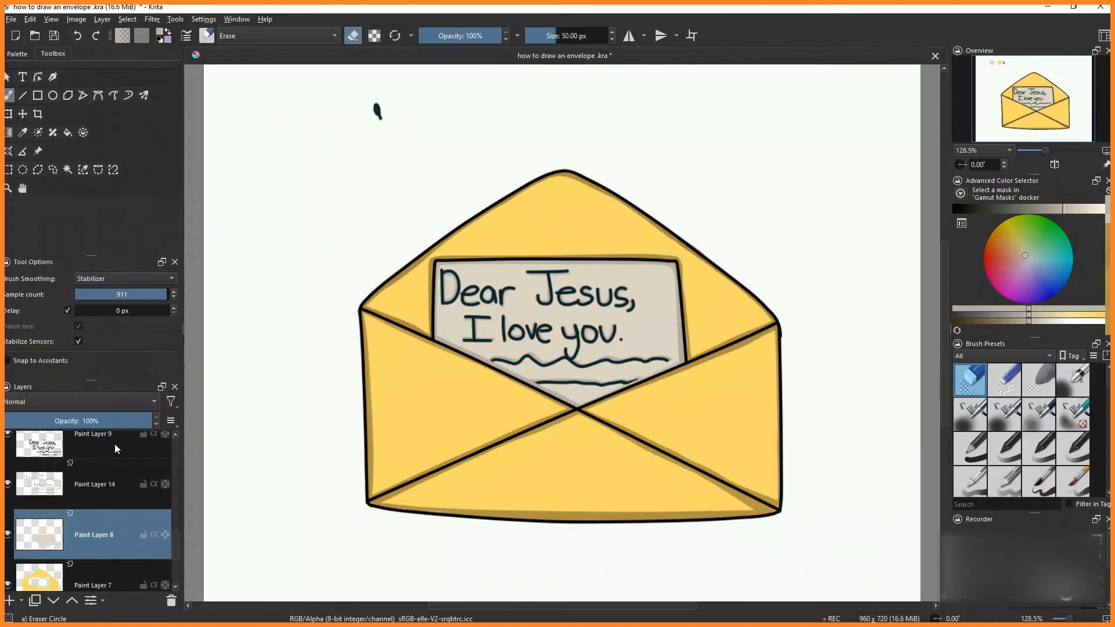
{"action": "left_click", "coordinate": [116, 449]}
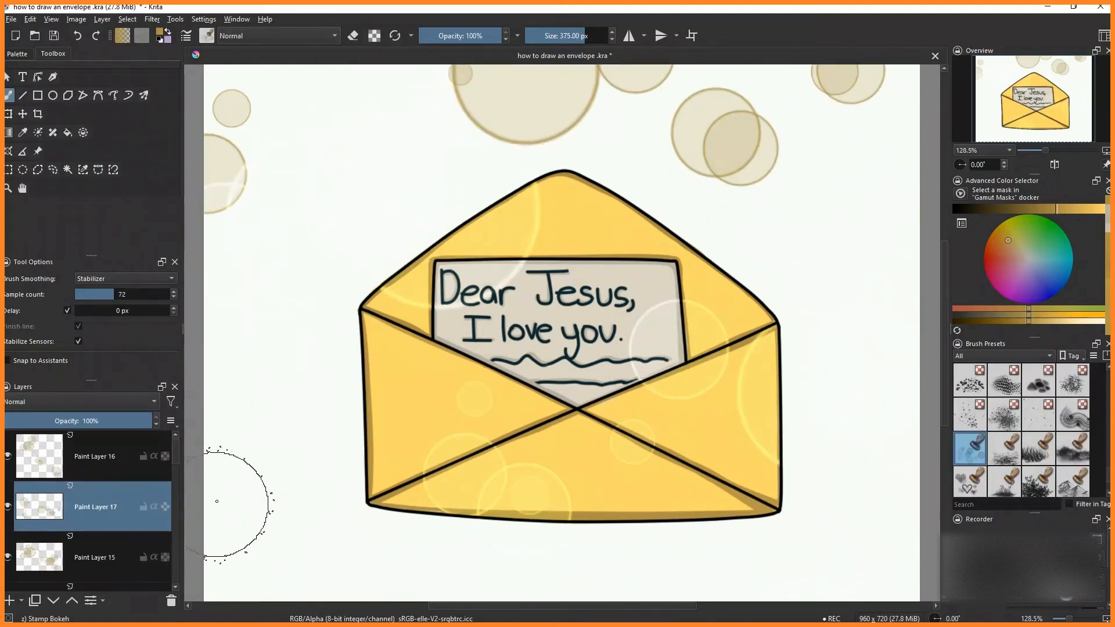
- Add a new layer, stamp a large bokeh circle, and move it beside the envelope's left side
{"action": "left_click", "coordinate": [15, 601]}
{"action": "left_click", "coordinate": [267, 265]}
{"action": "key", "text": "ctrl+t"}
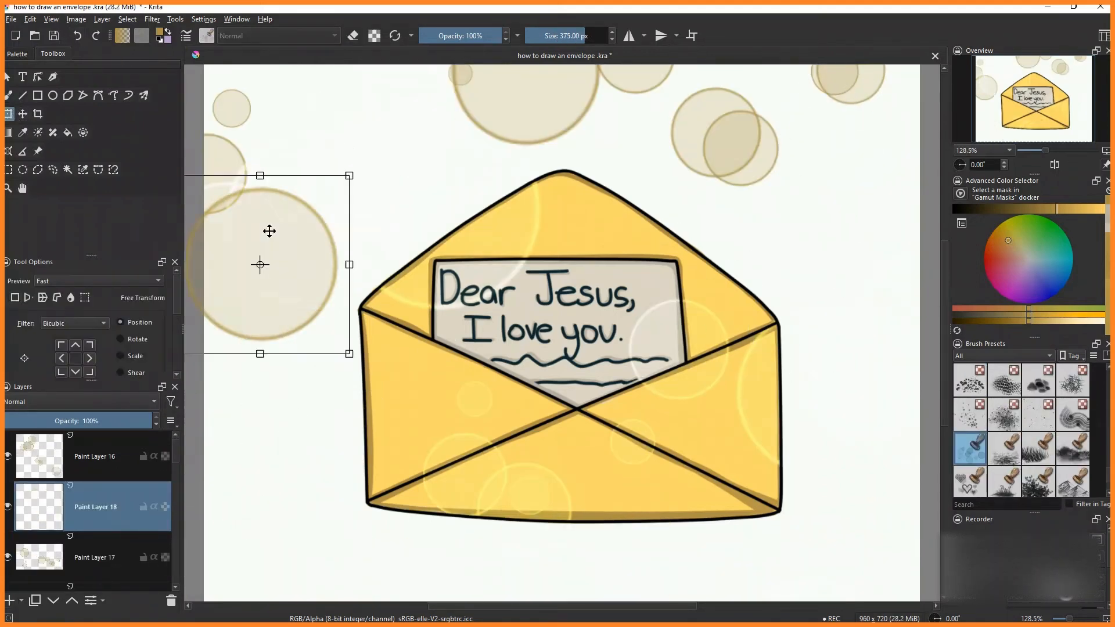
{"action": "left_click_drag", "start_coordinate": [272, 246], "coordinate": [314, 354]}
{"action": "left_click", "coordinate": [105, 456]}
{"action": "left_click", "coordinate": [115, 507]}
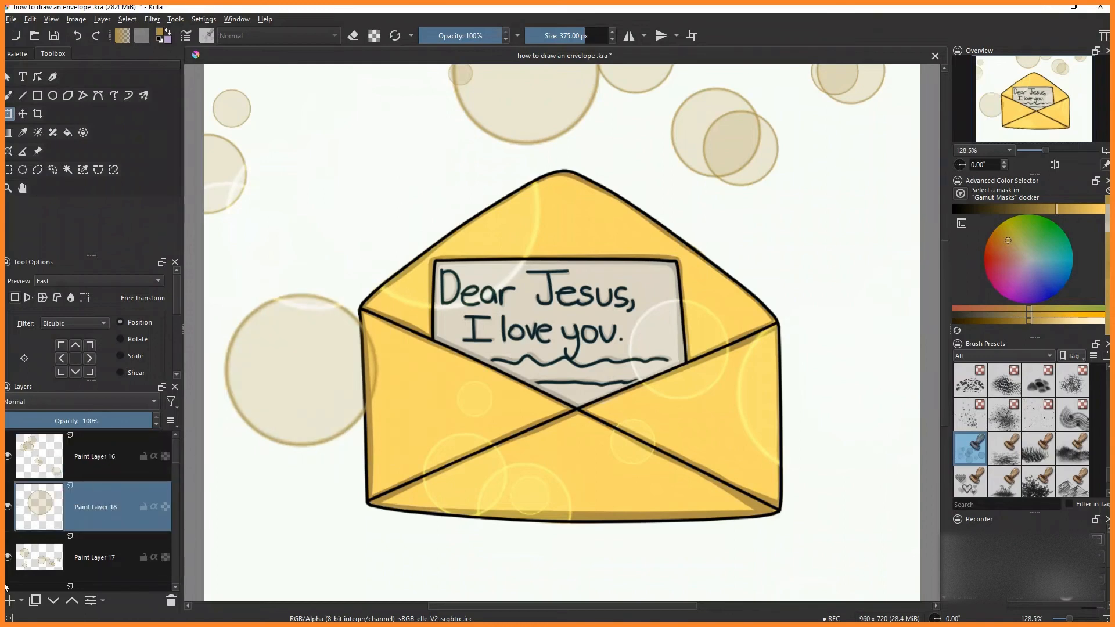
- On another new layer, stamp bokeh circles along the canvas's right side and bottom edge
{"action": "left_click", "coordinate": [9, 600]}
{"action": "left_click", "coordinate": [9, 95]}
{"action": "left_click_drag", "start_coordinate": [326, 551], "coordinate": [691, 540]}
{"action": "left_click", "coordinate": [77, 36]}
{"action": "left_click_drag", "start_coordinate": [884, 482], "coordinate": [846, 149]}
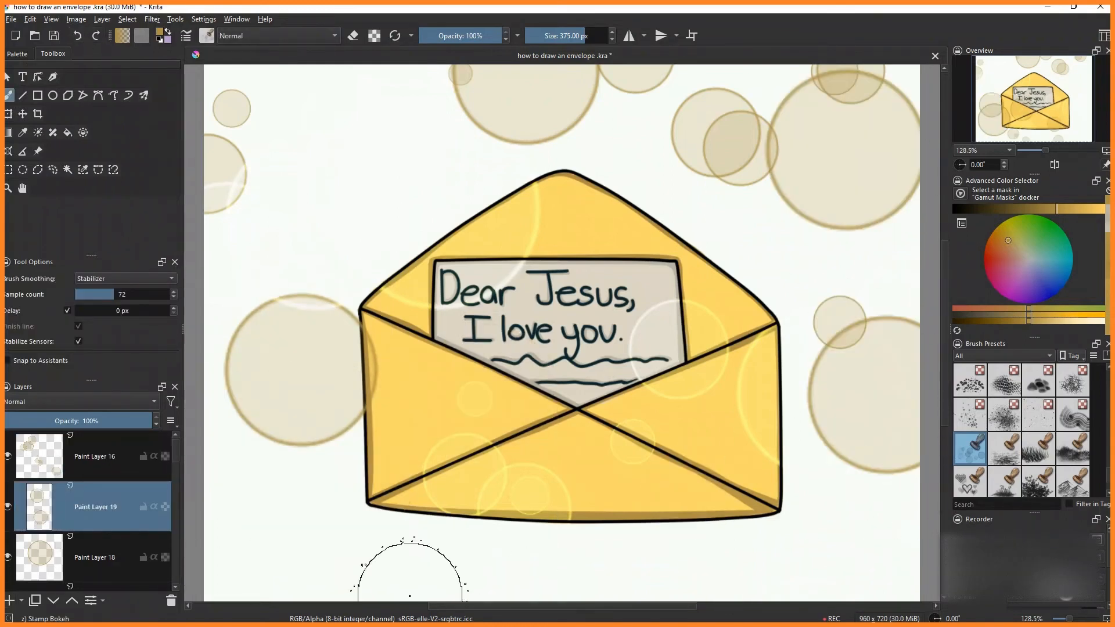
{"action": "left_click_drag", "start_coordinate": [411, 597], "coordinate": [746, 560]}
- Transform the newest bokeh circles, moving the bottom ones toward the lower-right corner
{"action": "key", "text": "ctrl+t"}
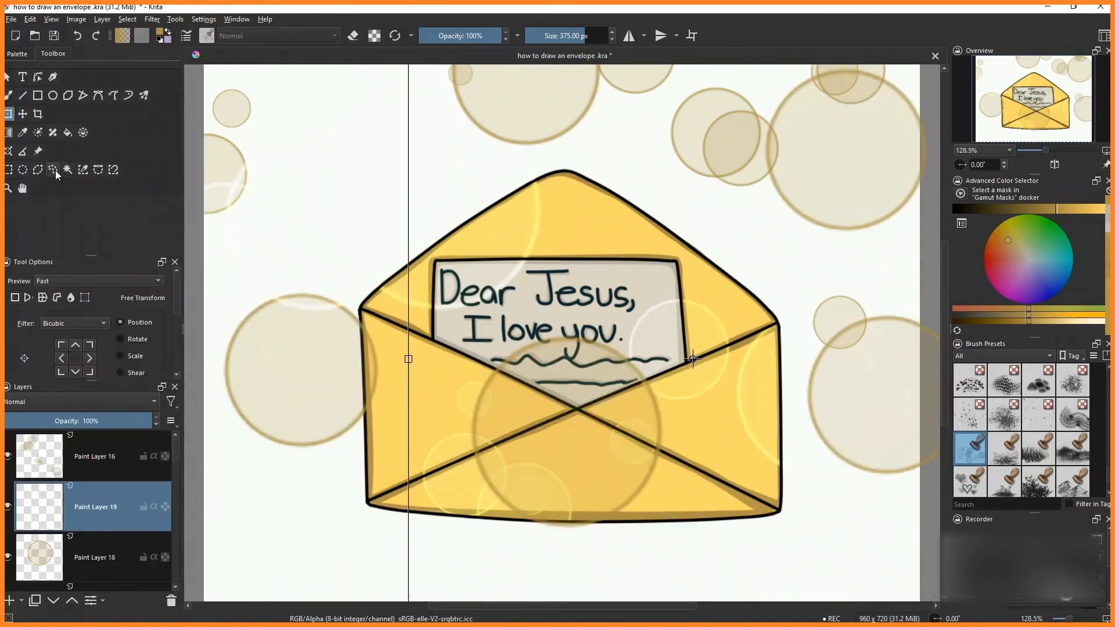
{"action": "mouse_move", "coordinate": [613, 439]}
{"action": "left_mouse_down"}
{"action": "mouse_move", "coordinate": [784, 585]}
{"action": "mouse_move", "coordinate": [802, 579]}
{"action": "left_mouse_up"}
{"action": "left_click", "coordinate": [102, 465]}
{"action": "left_click", "coordinate": [100, 503]}
- Add a third bokeh layer and stamp a circle below the envelope's lower-left corner
{"action": "left_click", "coordinate": [53, 169]}
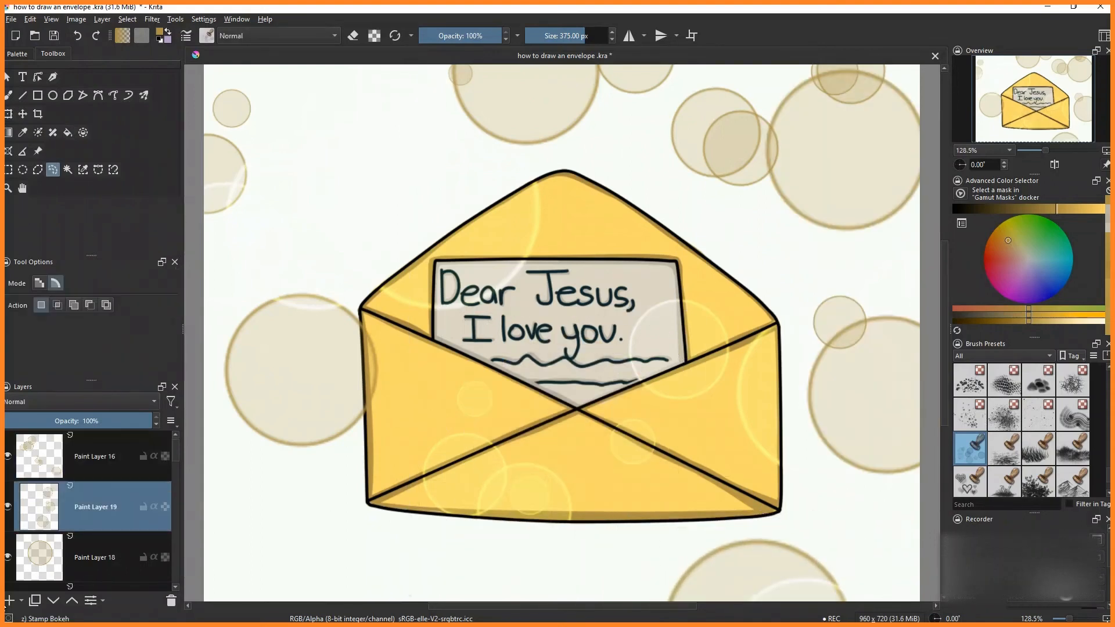
{"action": "left_click", "coordinate": [8, 601]}
{"action": "left_click", "coordinate": [9, 95]}
{"action": "left_click", "coordinate": [430, 580]}
- Freehand-select the bokeh circles near the lower-left corner and switch between the bokeh layers to reposition them
{"action": "left_click", "coordinate": [52, 170]}
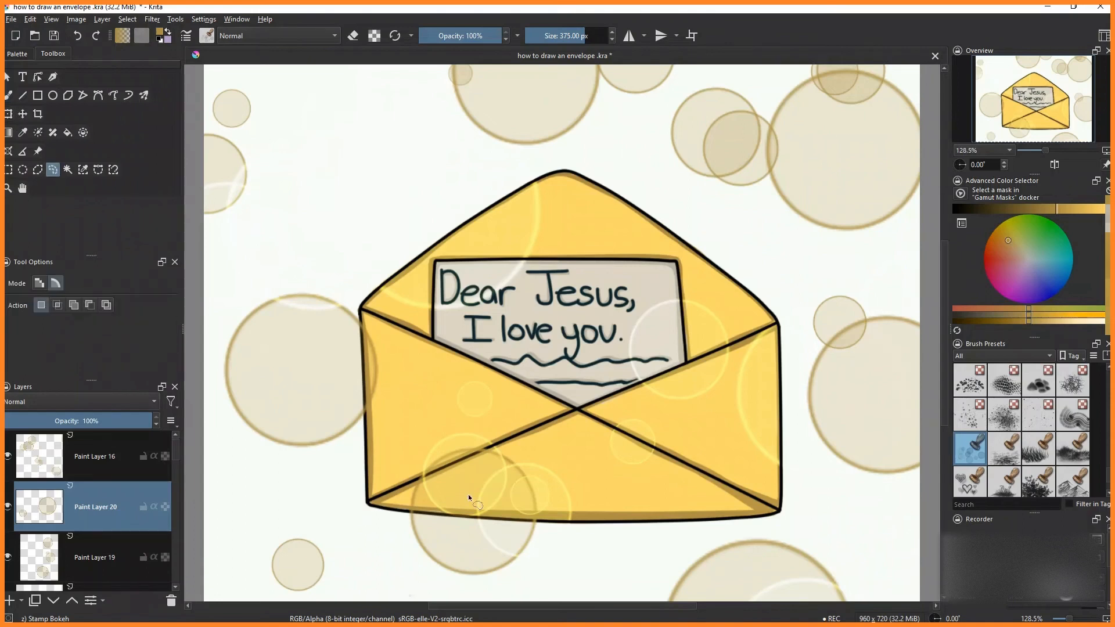
{"action": "mouse_move", "coordinate": [535, 572]}
{"action": "left_mouse_down"}
{"action": "mouse_move", "coordinate": [464, 432]}
{"action": "mouse_move", "coordinate": [465, 540]}
{"action": "mouse_move", "coordinate": [222, 478]}
{"action": "left_mouse_up"}
{"action": "left_click", "coordinate": [8, 114]}
{"action": "left_click", "coordinate": [87, 558]}
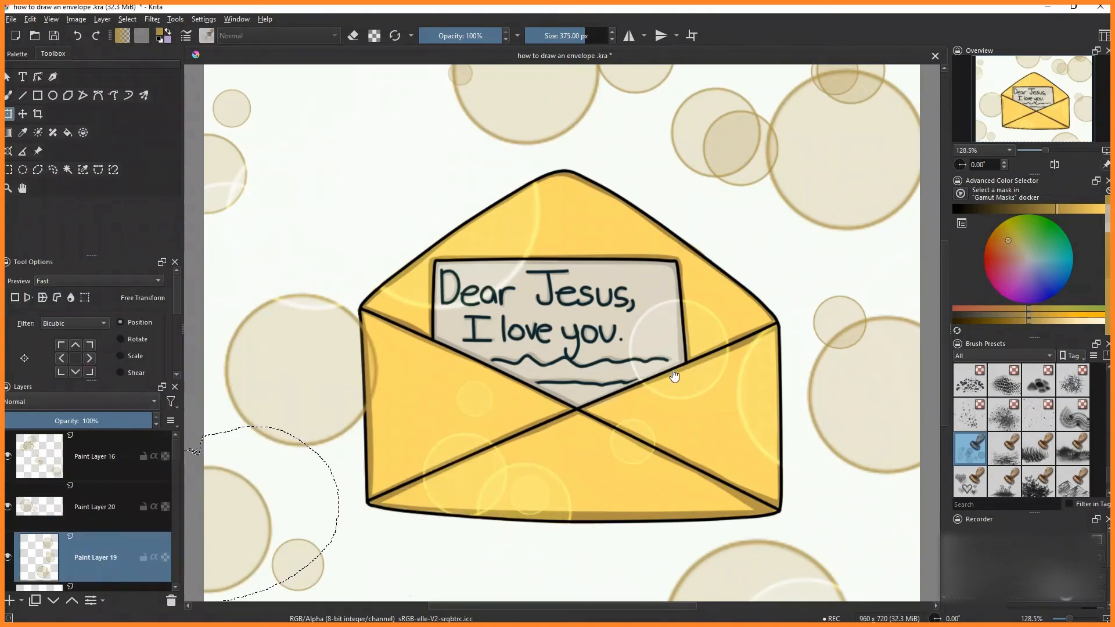
{"action": "scroll", "coordinate": [53, 479], "scroll_direction": "down", "scroll_amount": 1}
{"action": "left_click", "coordinate": [59, 487]}
{"action": "scroll", "coordinate": [80, 537], "scroll_direction": "down", "scroll_amount": 1}
{"action": "scroll", "coordinate": [80, 539], "scroll_direction": "up", "scroll_amount": 2}
{"action": "left_click", "coordinate": [87, 511]}
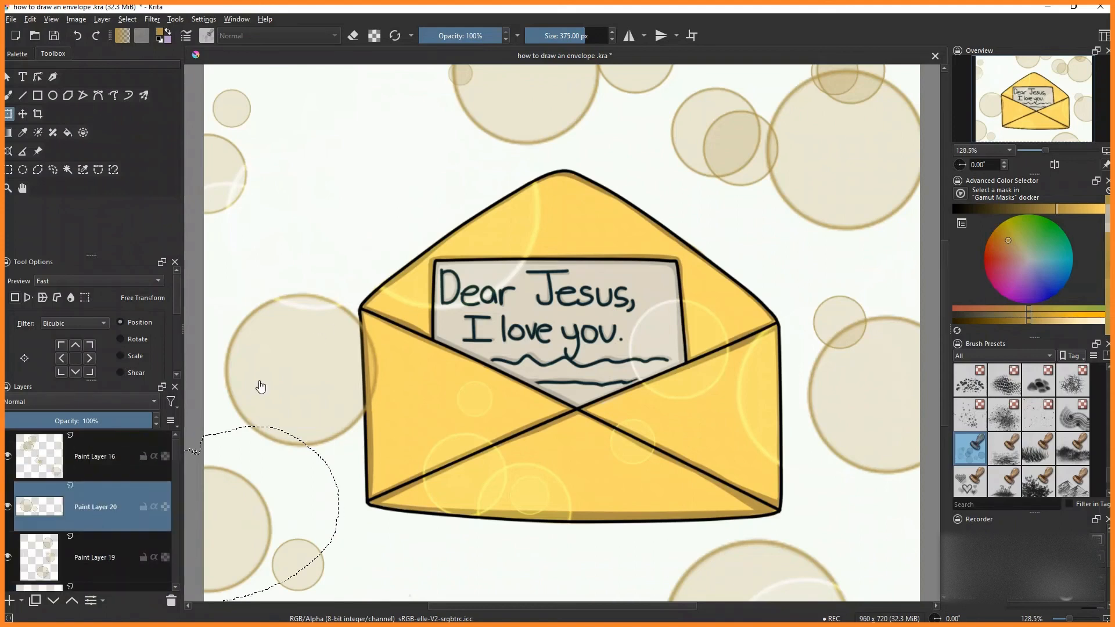
{"action": "left_click", "coordinate": [52, 170]}
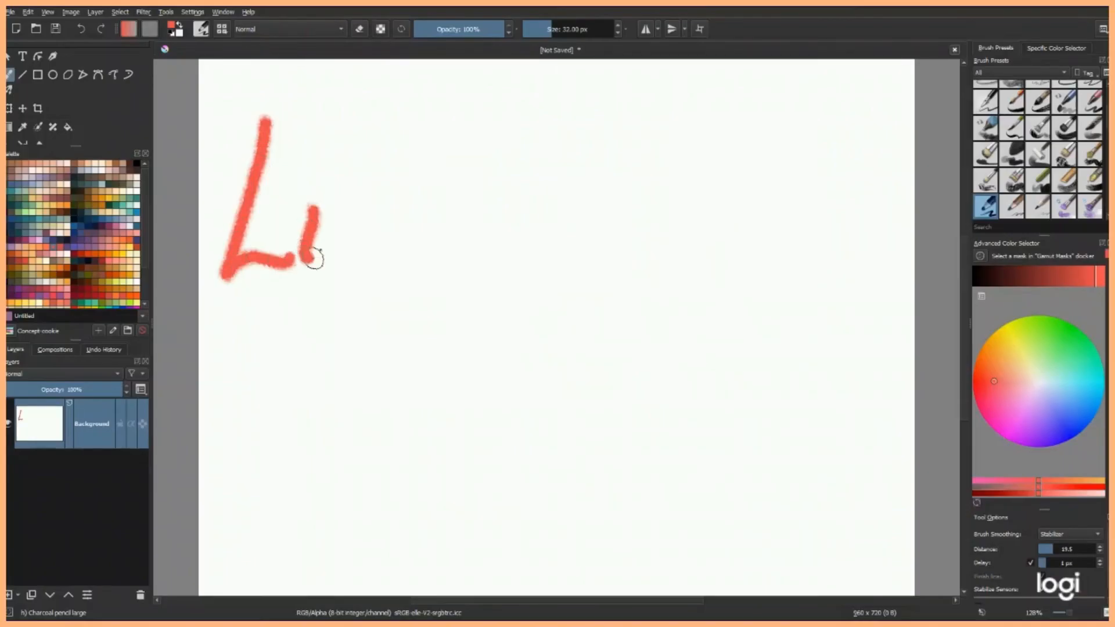
- On a blank canvas, hand-letter 'Like & Subscribe..' in red brush strokes
{"action": "left_click", "coordinate": [313, 191]}
{"action": "left_click_drag", "start_coordinate": [361, 138], "coordinate": [331, 266]}
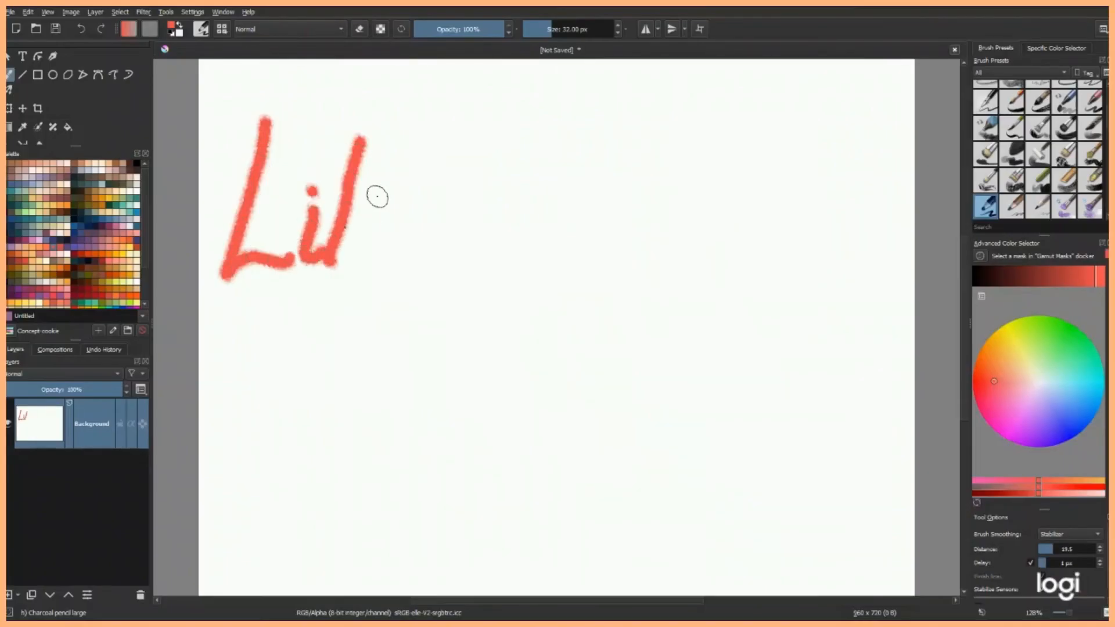
{"action": "mouse_move", "coordinate": [376, 192]}
{"action": "left_mouse_down"}
{"action": "mouse_move", "coordinate": [374, 255]}
{"action": "mouse_move", "coordinate": [401, 264]}
{"action": "left_mouse_up"}
{"action": "left_click_drag", "start_coordinate": [442, 218], "coordinate": [429, 401]}
{"action": "mouse_move", "coordinate": [496, 348]}
{"action": "left_mouse_down"}
{"action": "mouse_move", "coordinate": [481, 336]}
{"action": "mouse_move", "coordinate": [456, 447]}
{"action": "left_mouse_up"}
{"action": "mouse_move", "coordinate": [508, 401]}
{"action": "left_mouse_down"}
{"action": "mouse_move", "coordinate": [520, 441]}
{"action": "mouse_move", "coordinate": [543, 450]}
{"action": "left_mouse_up"}
{"action": "mouse_move", "coordinate": [554, 360]}
{"action": "left_mouse_down"}
{"action": "mouse_move", "coordinate": [558, 456]}
{"action": "mouse_move", "coordinate": [690, 403]}
{"action": "mouse_move", "coordinate": [730, 428]}
{"action": "mouse_move", "coordinate": [757, 400]}
{"action": "mouse_move", "coordinate": [797, 428]}
{"action": "left_mouse_up"}
{"action": "left_click", "coordinate": [834, 458]}
{"action": "left_click", "coordinate": [858, 454]}
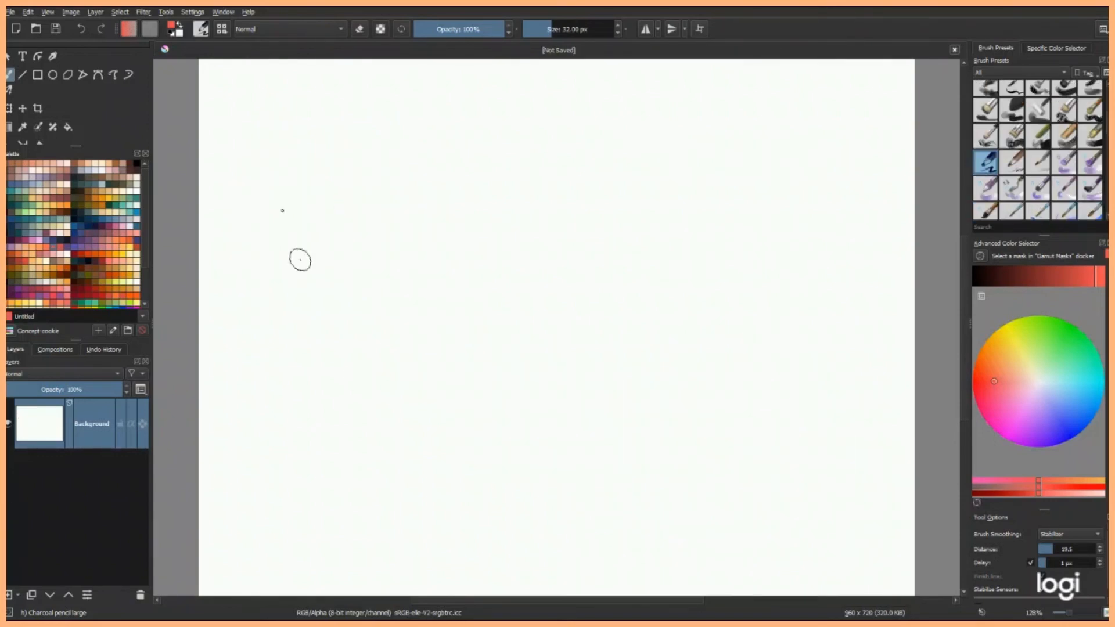
- Start hand-lettering a new message beginning with 'Th' on a cleared canvas
{"action": "left_click_drag", "start_coordinate": [252, 131], "coordinate": [372, 133]}
{"action": "left_click_drag", "start_coordinate": [300, 136], "coordinate": [303, 277]}
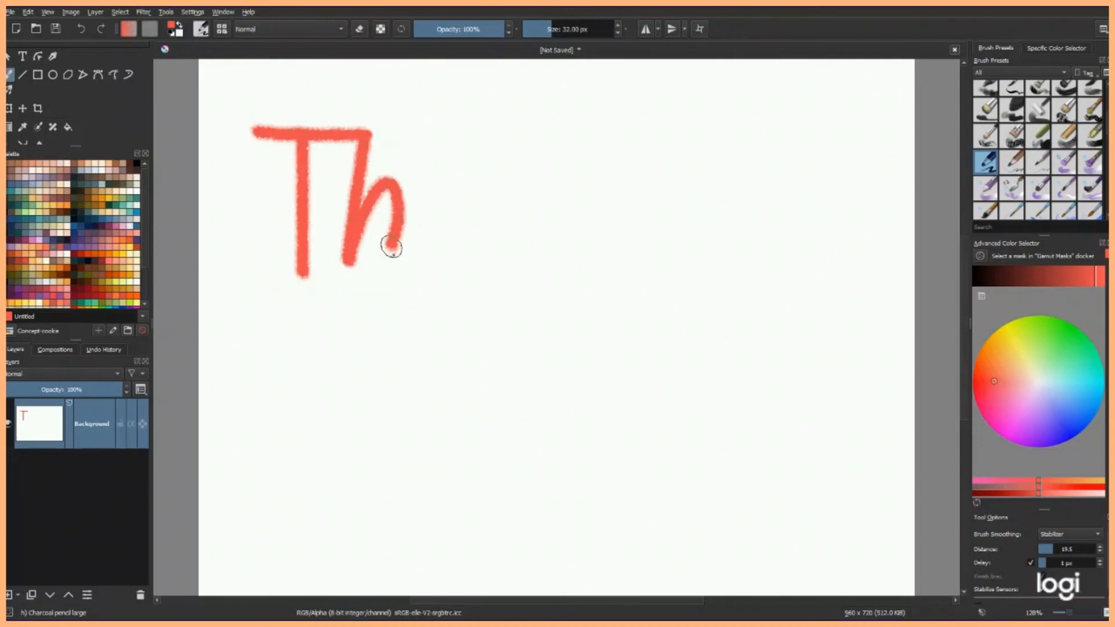